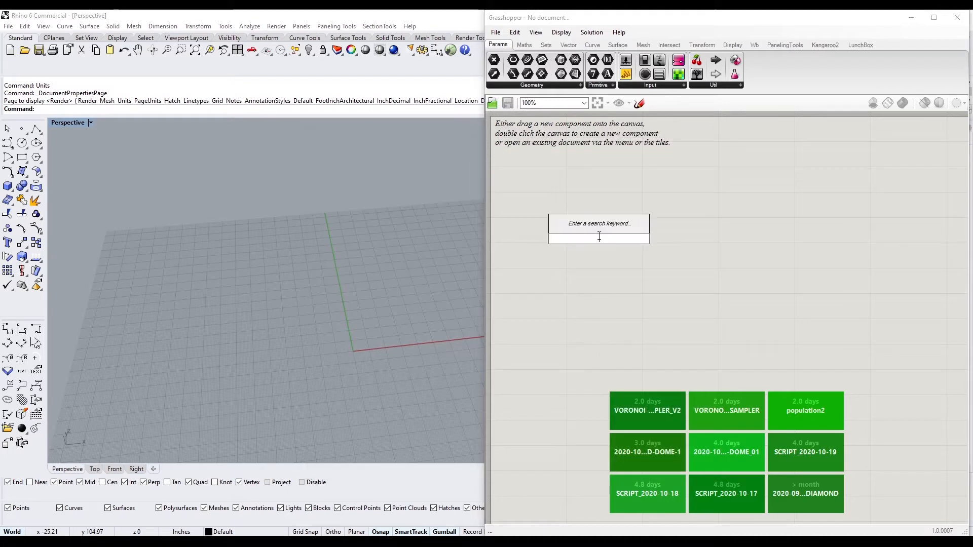
# Add a Sphere component and a number slider set to 12 on the canvas
pyautogui.write('sph')
pyautogui.click(583, 231)
pyautogui.moveTo(610, 245); pyautogui.dragTo(850, 301)
pyautogui.doubleClick(582, 305)
pyautogui.write('12')
pyautogui.press('Return')
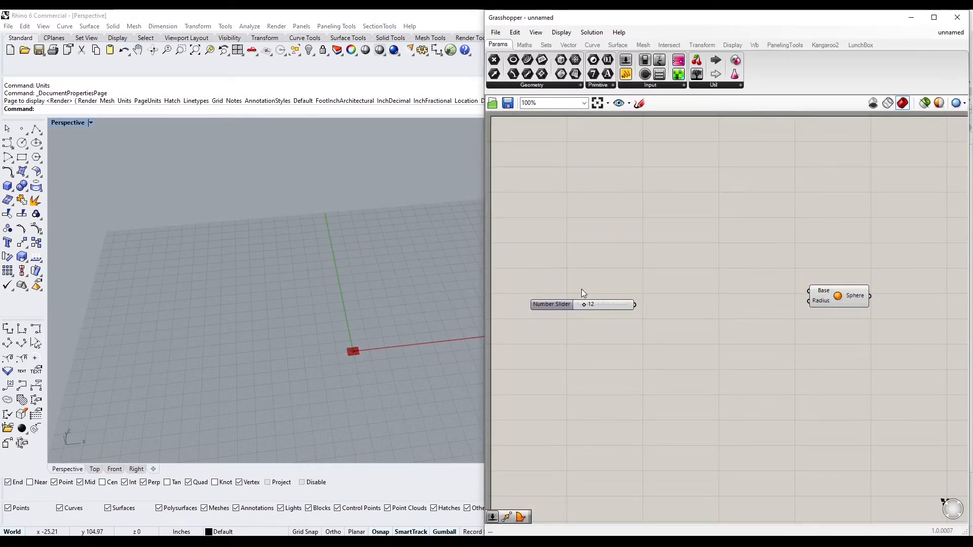
# Add a Multiplication component, feed the 12 slider into input A, and wire its result to the sphere's Radius
pyautogui.doubleClick(681, 317)
pyautogui.write('*')
pyautogui.press('Return')
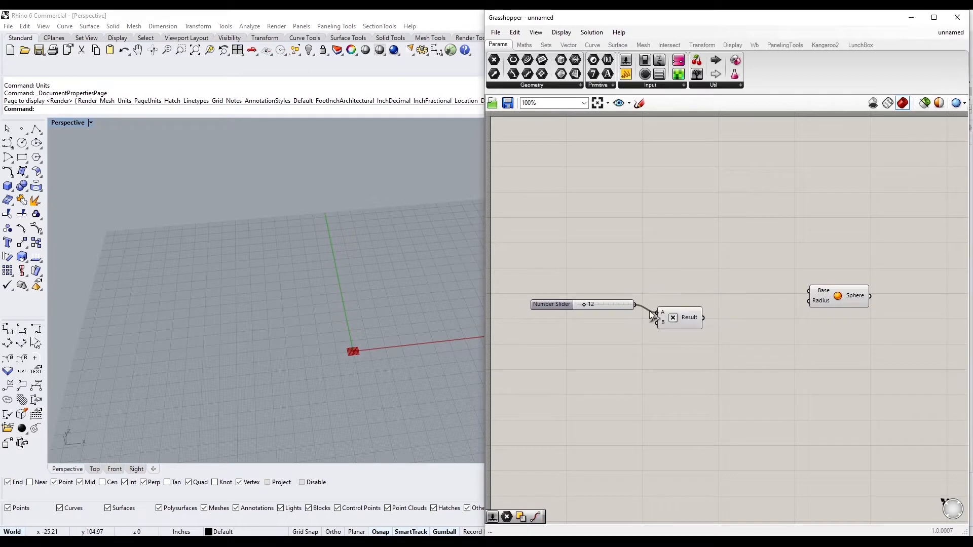
pyautogui.moveTo(764, 324); pyautogui.dragTo(824, 300)
pyautogui.moveTo(777, 346); pyautogui.dragTo(667, 314)
pyautogui.click(811, 284)
pyautogui.moveTo(811, 284); pyautogui.dragTo(801, 295, button='right')
# Add a Polygon component and connect the multiplication result to its Radius
pyautogui.doubleClick(738, 247)
pyautogui.write('polygon')
pyautogui.press('Return')
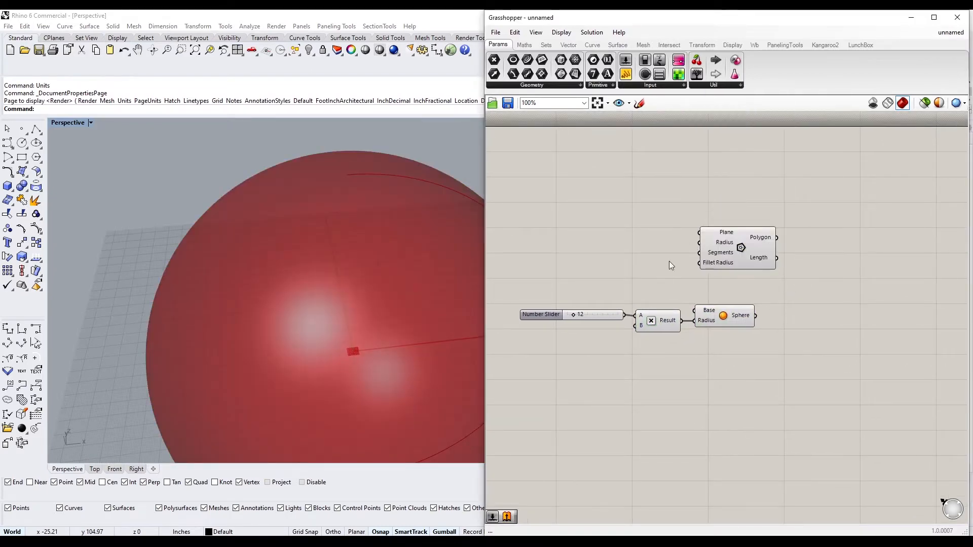
pyautogui.moveTo(729, 242); pyautogui.dragTo(840, 245)
# Create a number slider set to 4 and connect it to the polygon's Segments input
pyautogui.doubleClick(642, 222)
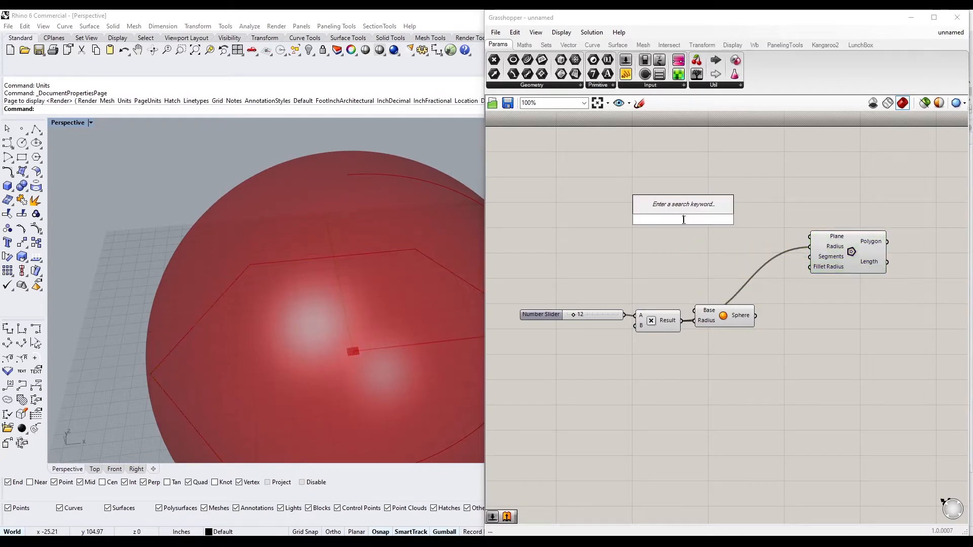
pyautogui.write('4')
pyautogui.press('Return')
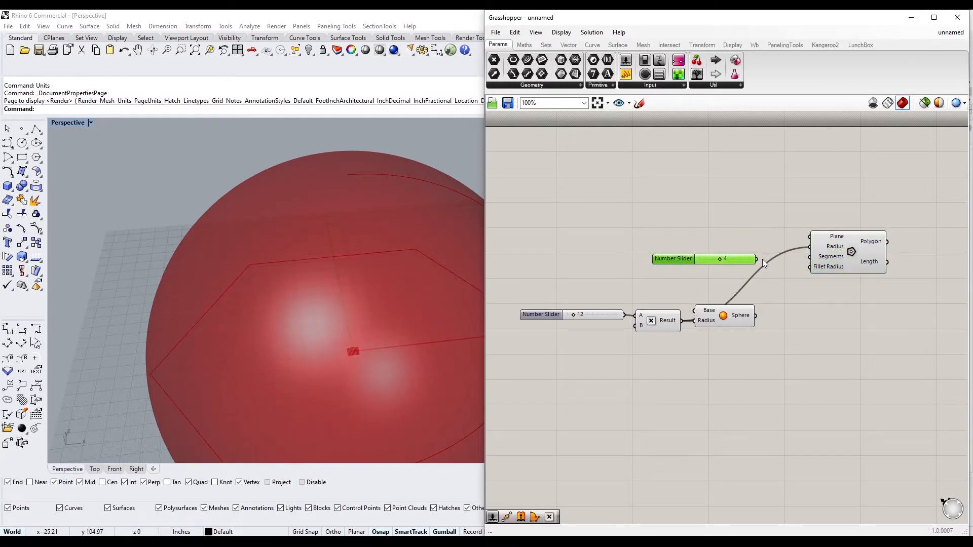
pyautogui.moveTo(760, 259); pyautogui.dragTo(811, 297)
# Rearrange the sphere, polygon and segments slider so the wires run clearly beside the multiplication component
pyautogui.moveTo(720, 321); pyautogui.dragTo(726, 339)
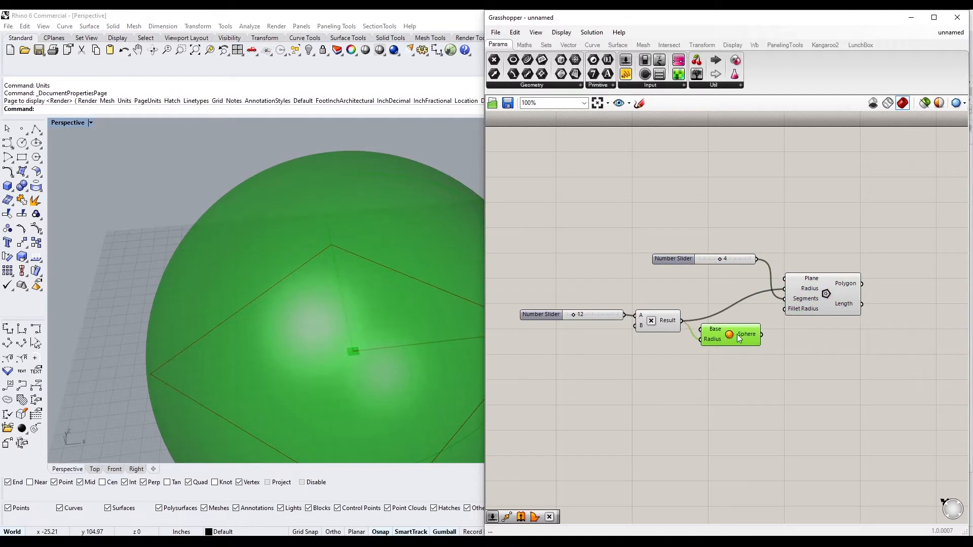
pyautogui.moveTo(795, 301); pyautogui.dragTo(824, 327)
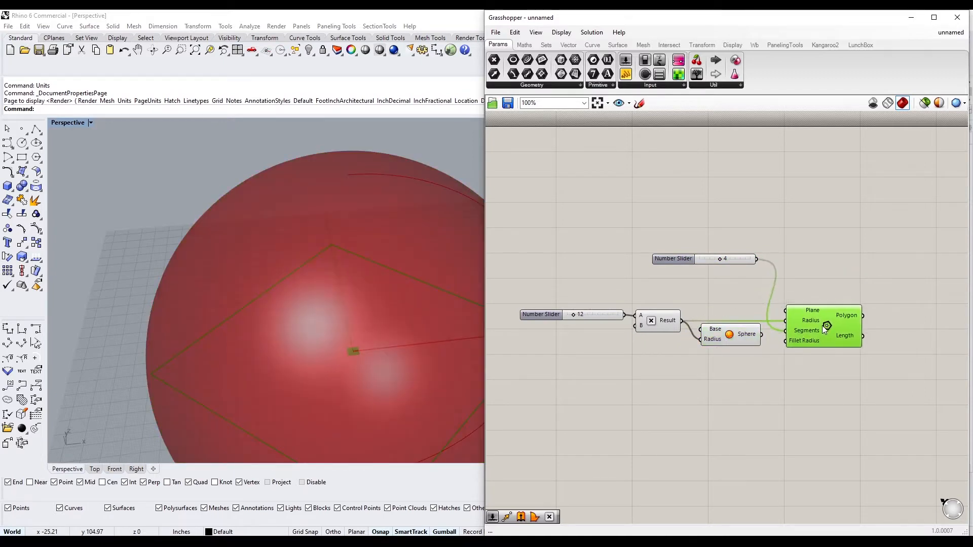
pyautogui.moveTo(731, 337); pyautogui.dragTo(728, 348)
pyautogui.click(647, 269)
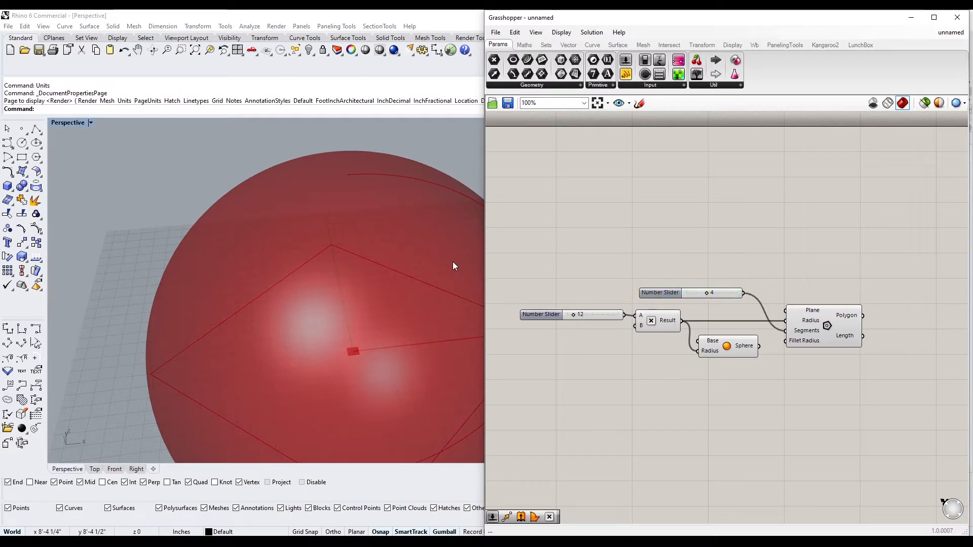
# Add a Populate 2D component and connect the polygon to its Region input
pyautogui.scroll(-3, 659, 302)
pyautogui.scroll(4, 659, 302)
pyautogui.doubleClick(793, 283)
pyautogui.press('Escape')
pyautogui.click(546, 45)
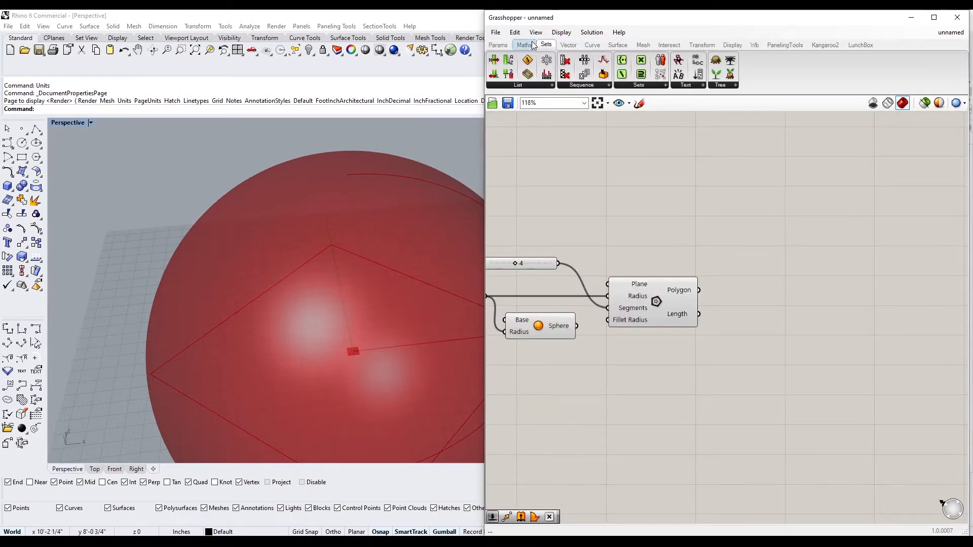
pyautogui.click(525, 44)
pyautogui.click(568, 44)
pyautogui.moveTo(551, 60); pyautogui.dragTo(757, 339)
pyautogui.click(709, 345)
pyautogui.scroll(-6, 333, 274)
pyautogui.moveTo(564, 276); pyautogui.dragTo(658, 254, button='right')
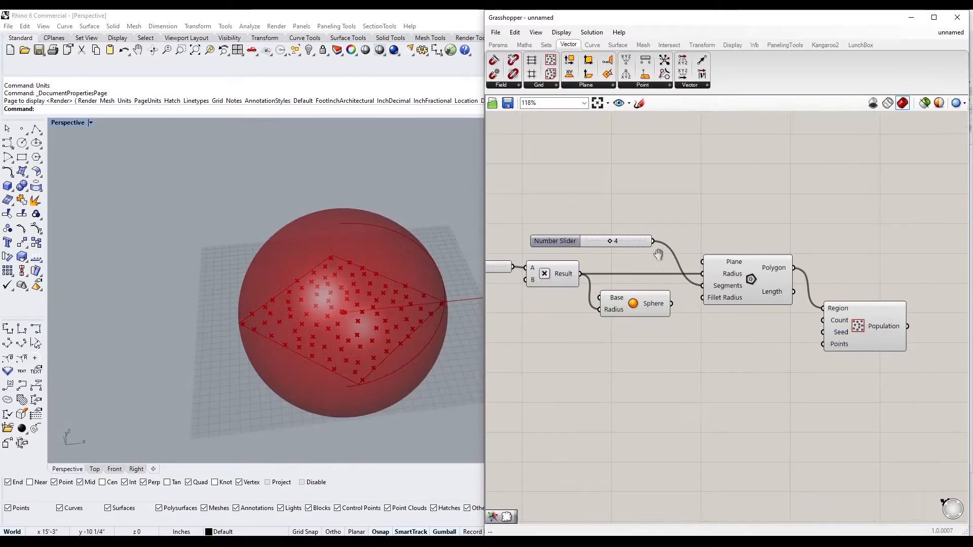
# Turn off the sphere's preview and reposition the population component beside the polygon component
pyautogui.rightClick(623, 301)
pyautogui.click(654, 321)
pyautogui.moveTo(879, 243); pyautogui.dragTo(835, 229, button='right')
pyautogui.moveTo(400, 281); pyautogui.dragTo(403, 324, button='right')
pyautogui.moveTo(822, 316); pyautogui.dragTo(747, 306, button='right')
pyautogui.moveTo(747, 307); pyautogui.dragTo(753, 275)
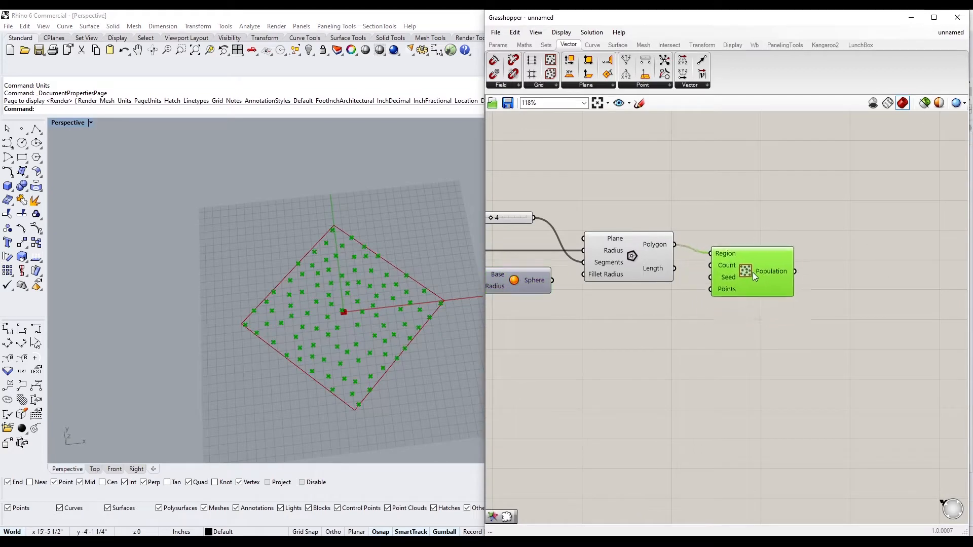
# Examine how the populated points spread across the square polygon in the perspective view
pyautogui.click(659, 382)
pyautogui.moveTo(285, 368); pyautogui.dragTo(281, 314, button='right')
pyautogui.moveTo(851, 203); pyautogui.dragTo(860, 217, button='right')
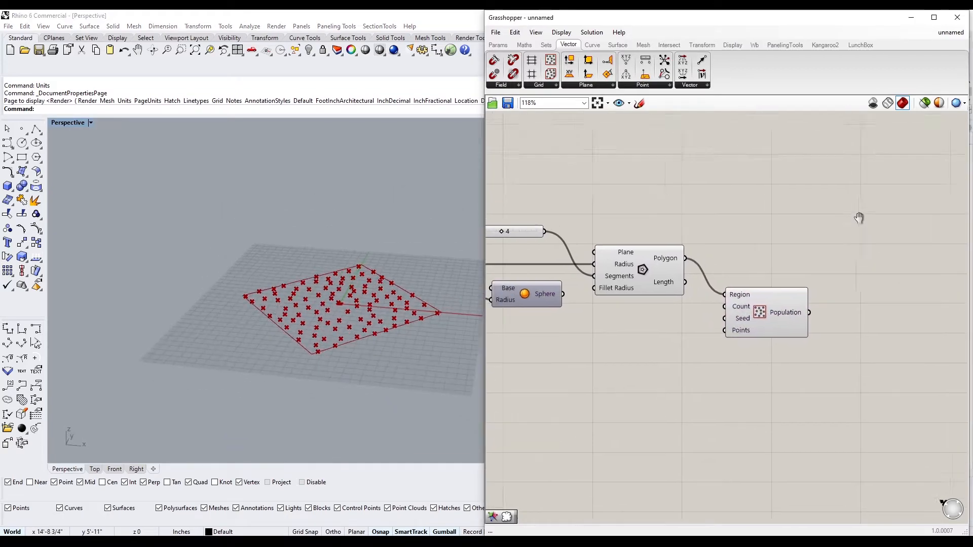
pyautogui.moveTo(613, 355); pyautogui.dragTo(681, 349, button='right')
pyautogui.scroll(8, 337, 291)
pyautogui.rightClick(336, 291)
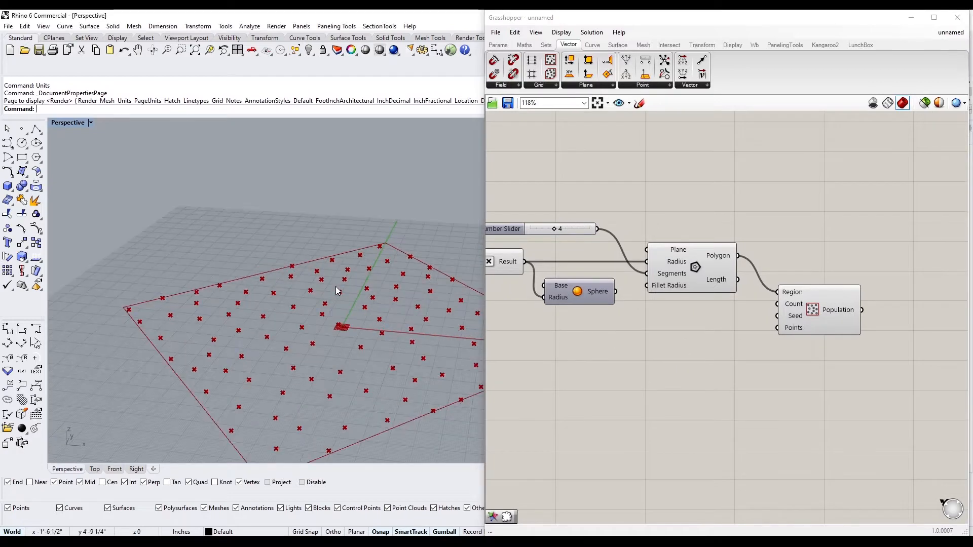
pyautogui.click(711, 140)
pyautogui.scroll(-4, 208, 291)
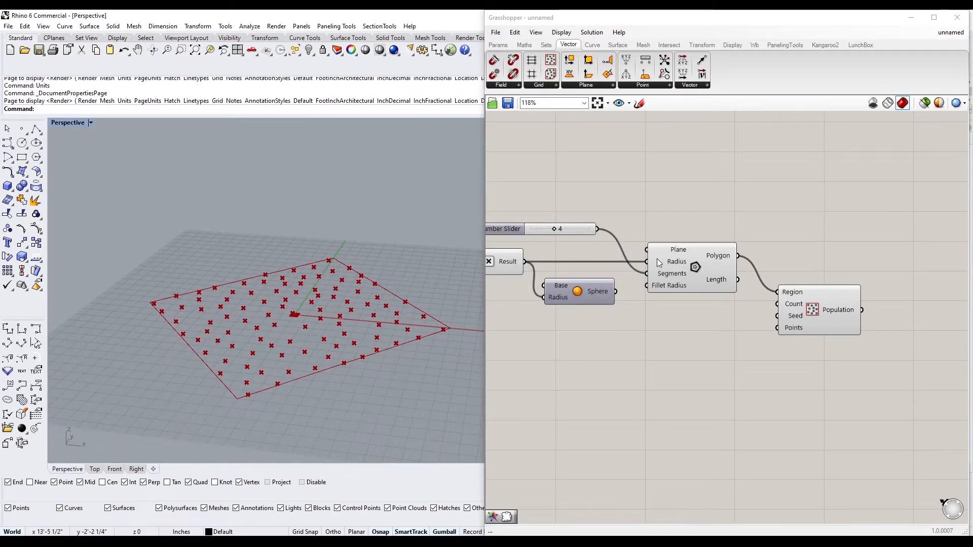
# Add a Boundary Surfaces component above the population component and feed the polygon into its Edges input
pyautogui.doubleClick(663, 385)
pyautogui.write('b')
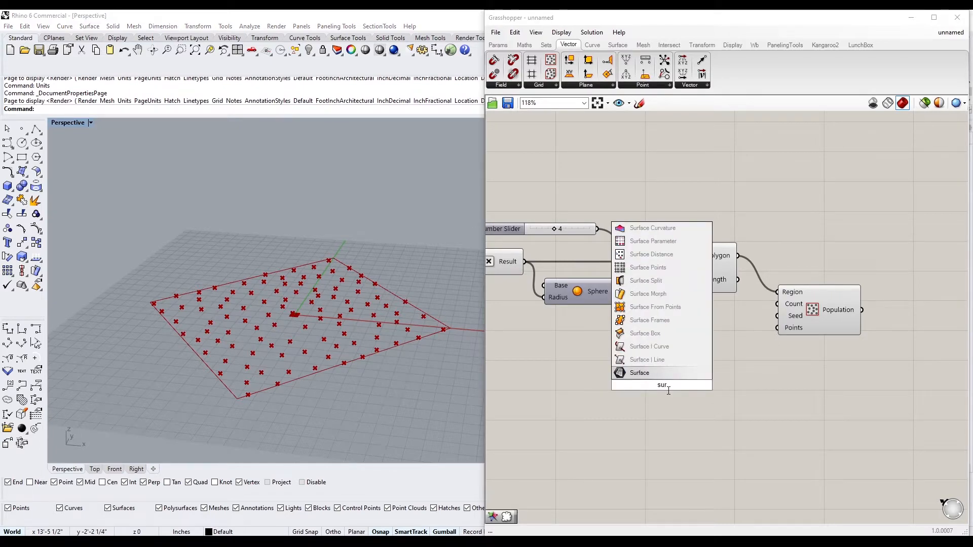
pyautogui.write('ou')
pyautogui.click(648, 368)
pyautogui.moveTo(644, 389); pyautogui.dragTo(803, 318)
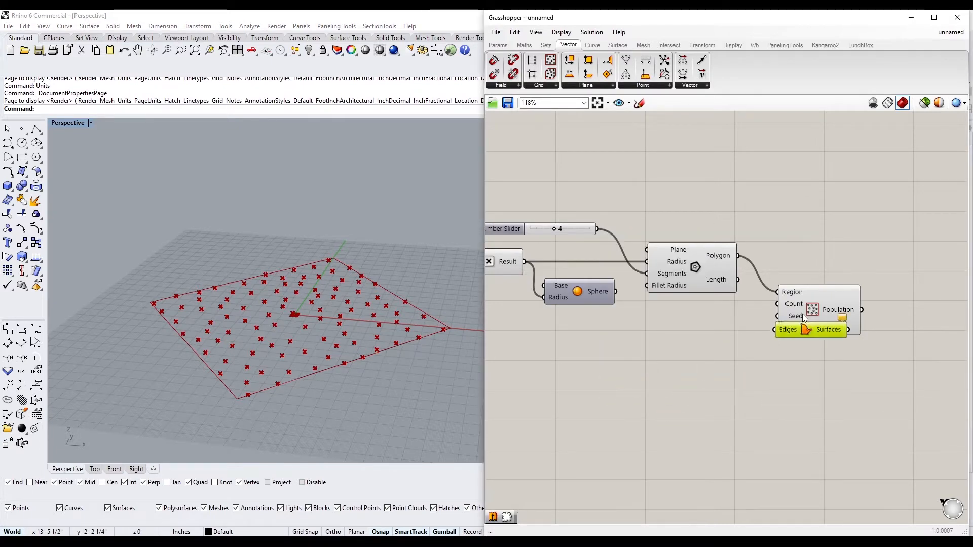
pyautogui.moveTo(739, 256); pyautogui.dragTo(770, 243)
# Add a Project component, wiring the polygon to its Curve input and the sphere to its Brep input
pyautogui.moveTo(838, 286); pyautogui.dragTo(667, 304, button='right')
pyautogui.doubleClick(744, 279)
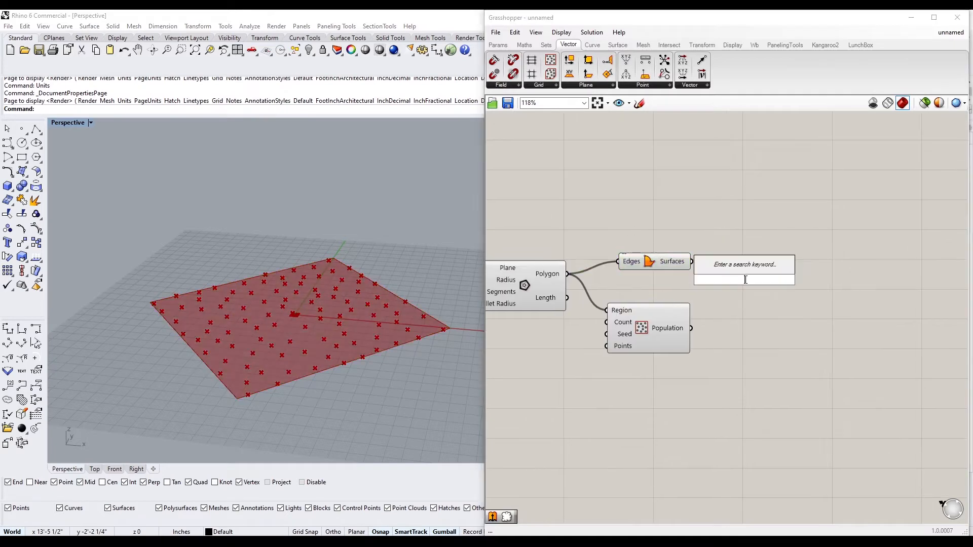
pyautogui.write('pro')
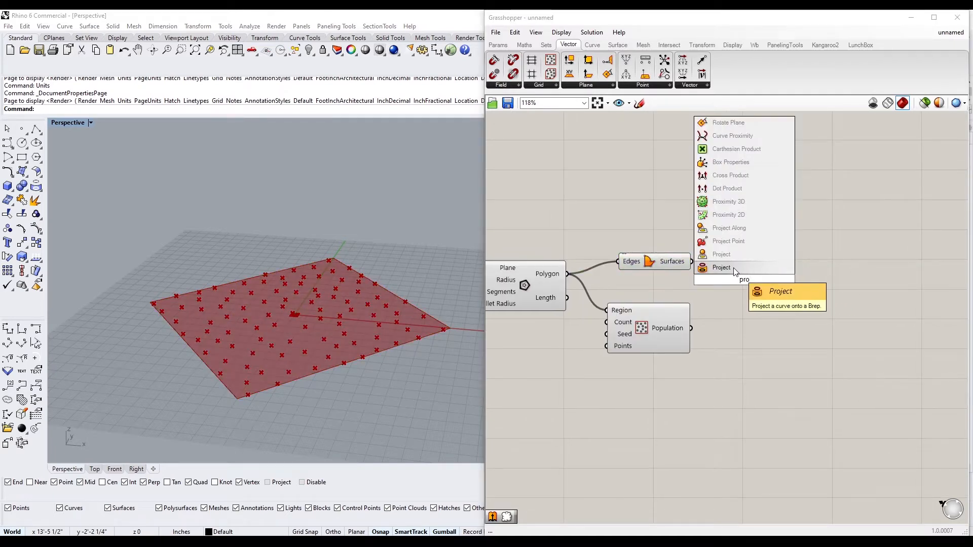
pyautogui.click(734, 269)
pyautogui.moveTo(758, 279); pyautogui.dragTo(819, 271)
pyautogui.scroll(-2, 706, 282)
pyautogui.moveTo(706, 281); pyautogui.dragTo(828, 299, button='right')
pyautogui.moveTo(639, 320); pyautogui.dragTo(688, 321)
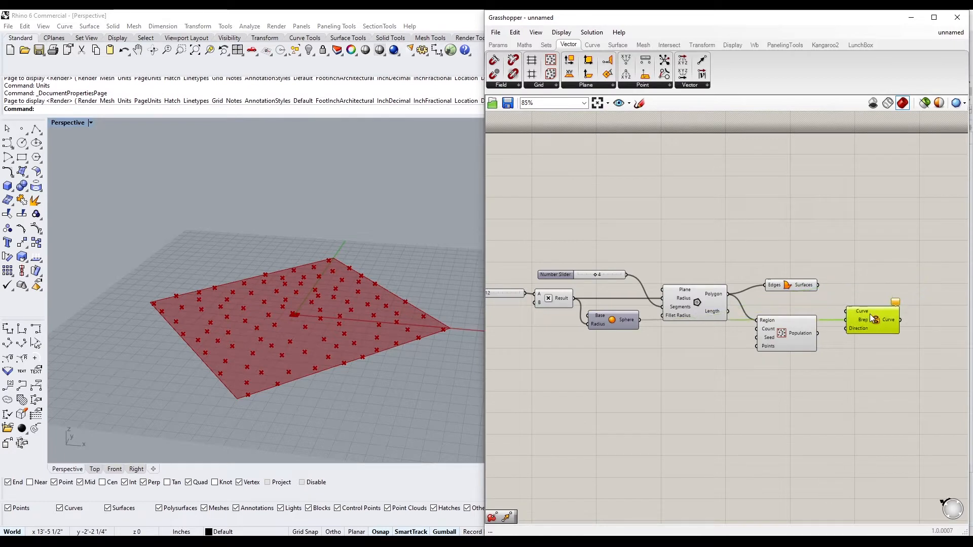
pyautogui.moveTo(750, 296); pyautogui.dragTo(843, 293)
pyautogui.moveTo(230, 294); pyautogui.dragTo(229, 273, button='right')
pyautogui.click(680, 240)
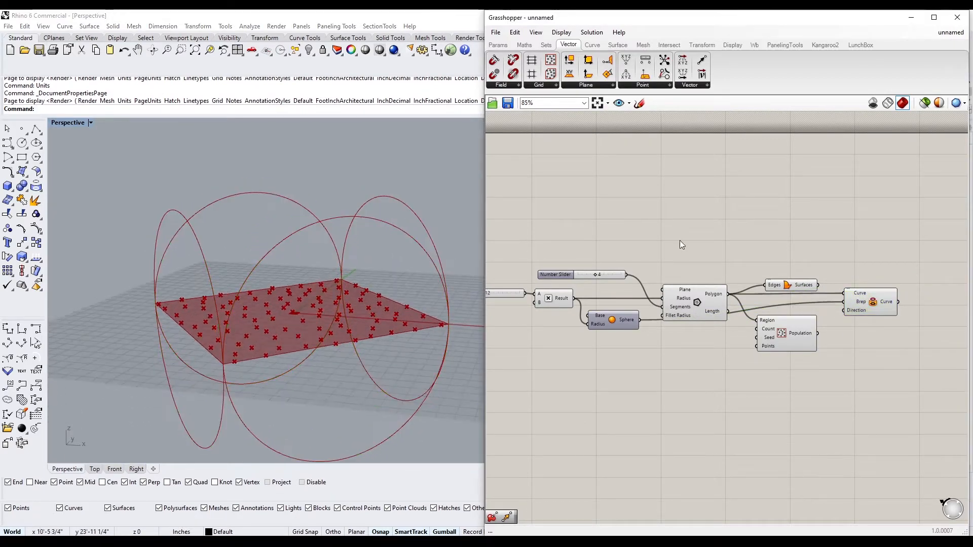
pyautogui.doubleClick(862, 374)
pyautogui.write('pro')
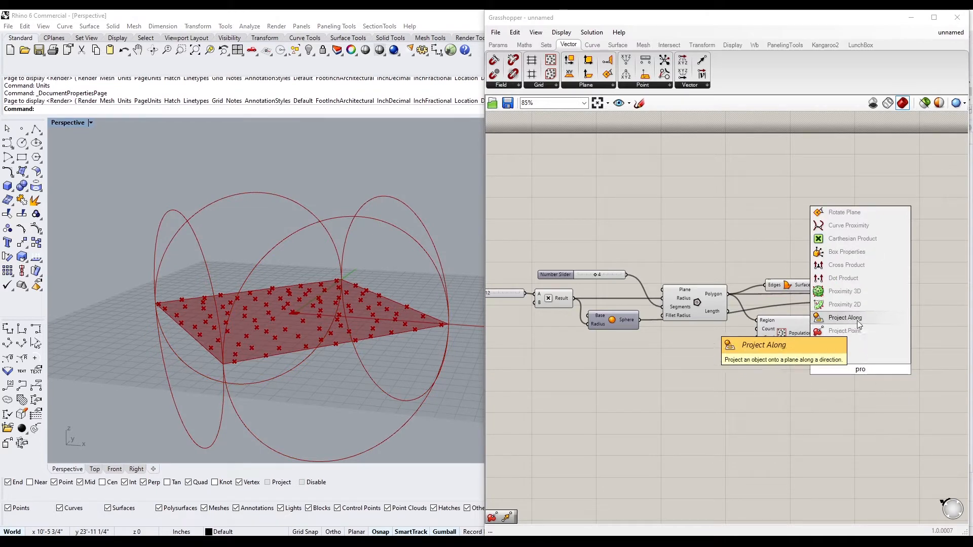
pyautogui.moveTo(223, 317); pyautogui.dragTo(282, 310, button='right')
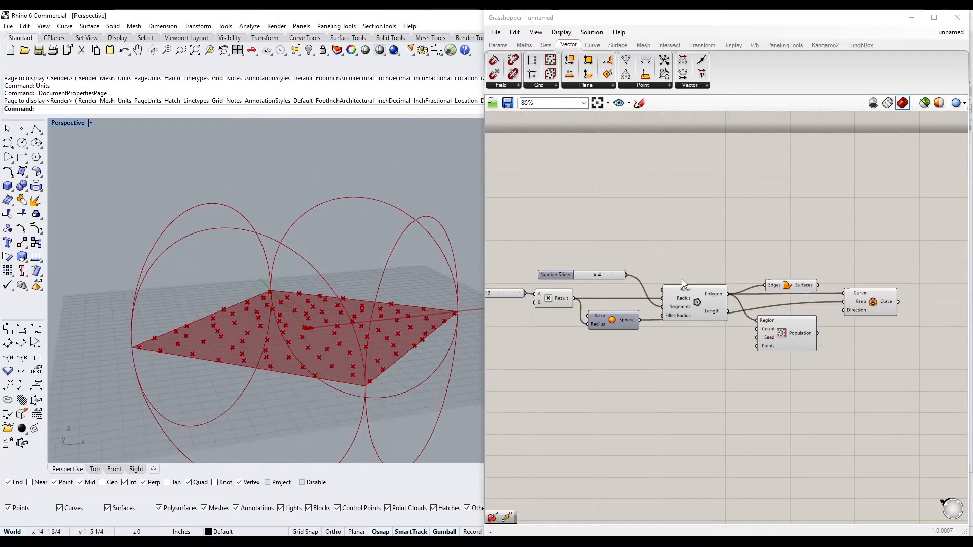
pyautogui.click(887, 311)
# Add an Extrude component with the boundary surface as Base and try the multiplication result as its Direction
pyautogui.moveTo(887, 313); pyautogui.dragTo(785, 303, button='right')
pyautogui.doubleClick(861, 296)
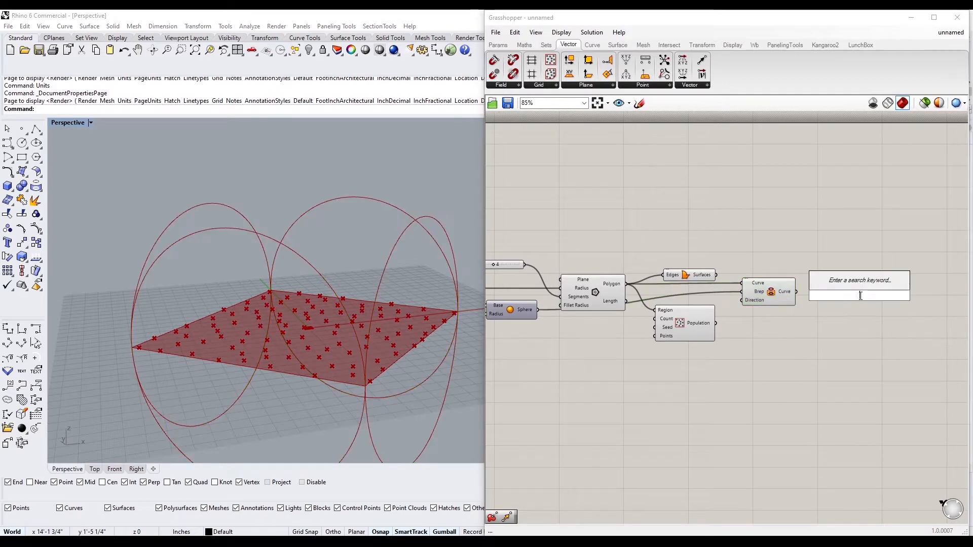
pyautogui.write('extr')
pyautogui.click(839, 287)
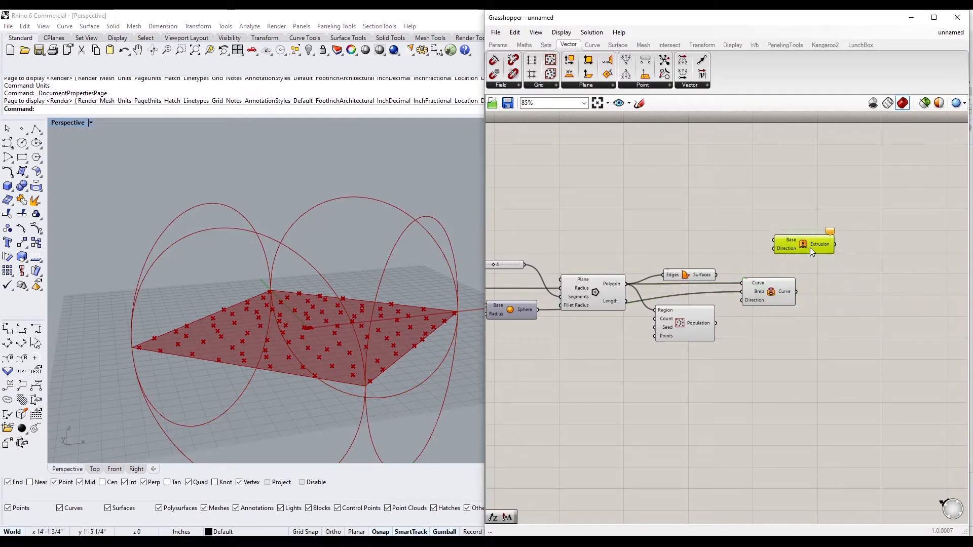
pyautogui.moveTo(811, 249); pyautogui.dragTo(809, 240)
pyautogui.moveTo(708, 275); pyautogui.dragTo(707, 262)
pyautogui.moveTo(168, 284)
pyautogui.mouseDown(button='right')
pyautogui.moveTo(174, 324)
pyautogui.moveTo(182, 294)
pyautogui.mouseUp(button='right')
pyautogui.moveTo(713, 263); pyautogui.dragTo(713, 265)
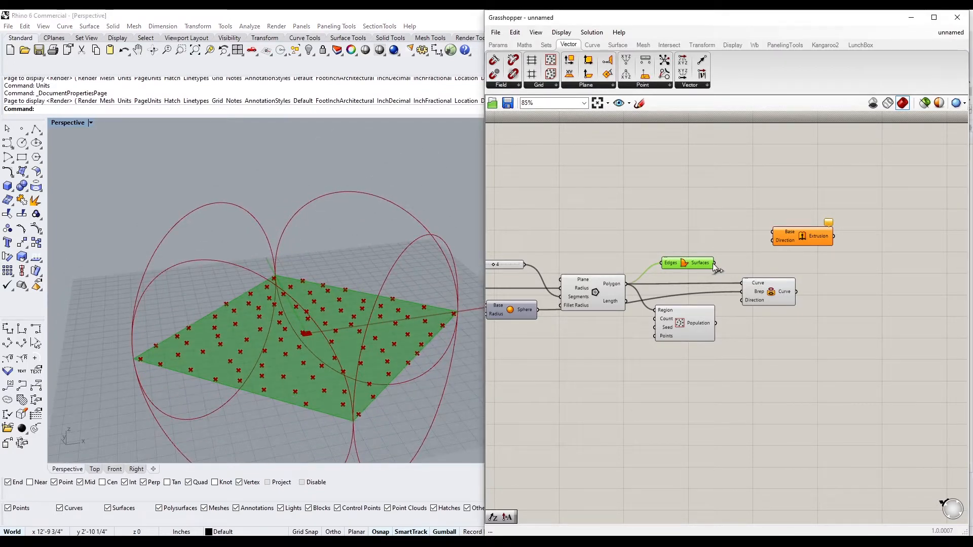
pyautogui.moveTo(524, 306); pyautogui.dragTo(596, 305, button='right')
pyautogui.moveTo(848, 241); pyautogui.dragTo(847, 240)
# Add a Unit Z vector with the multiplication result as Factor and connect it to the extrusion's Direction
pyautogui.doubleClick(770, 232)
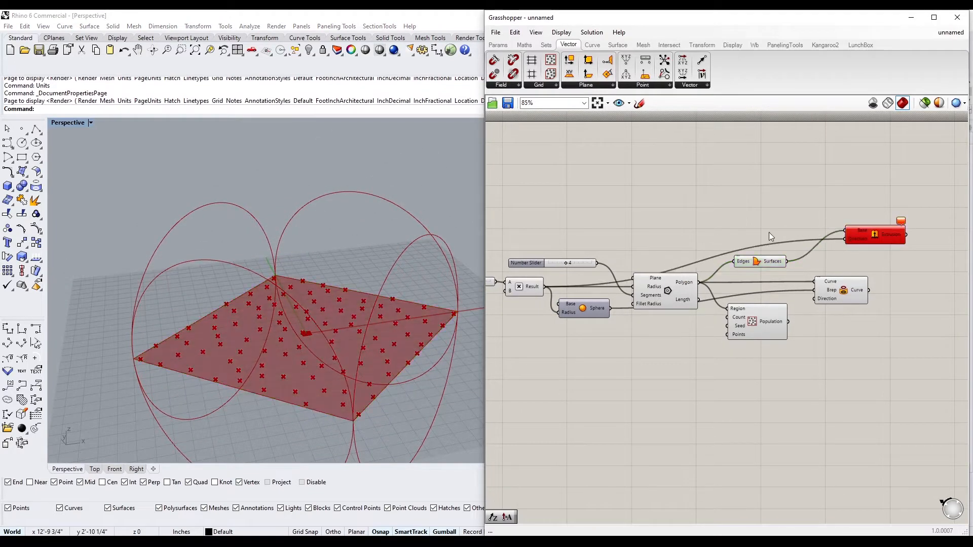
pyautogui.write('z')
pyautogui.click(757, 220)
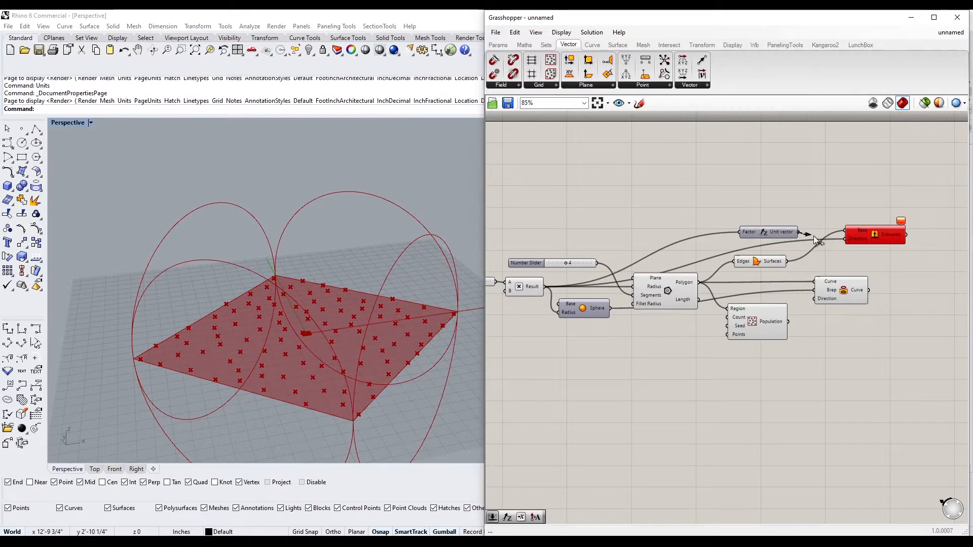
pyautogui.moveTo(839, 239); pyautogui.dragTo(842, 239)
pyautogui.moveTo(781, 237); pyautogui.dragTo(764, 246)
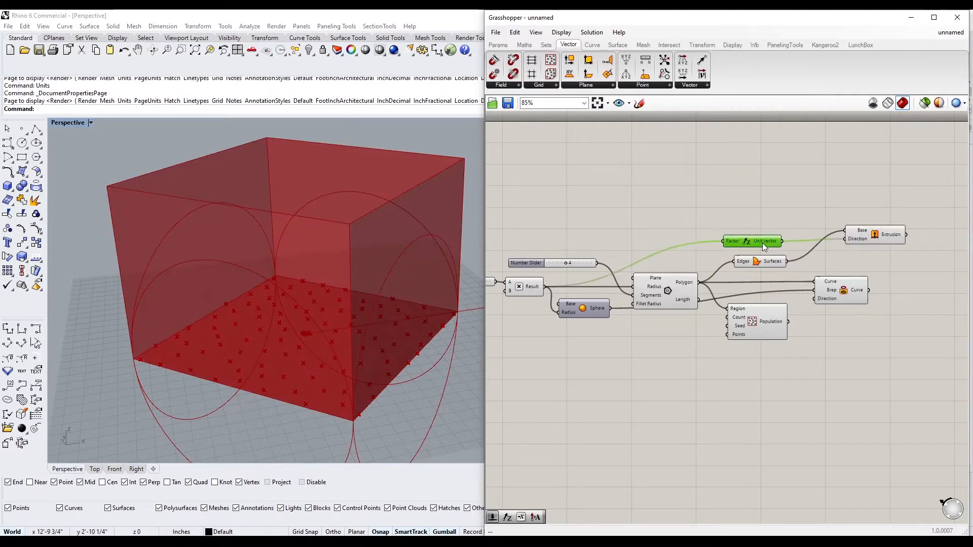
pyautogui.click(872, 241)
# Add a Solid Intersection component with the extrusion as Breps A and the sphere as Breps B
pyautogui.moveTo(845, 293); pyautogui.dragTo(812, 305, button='right')
pyautogui.doubleClick(811, 299)
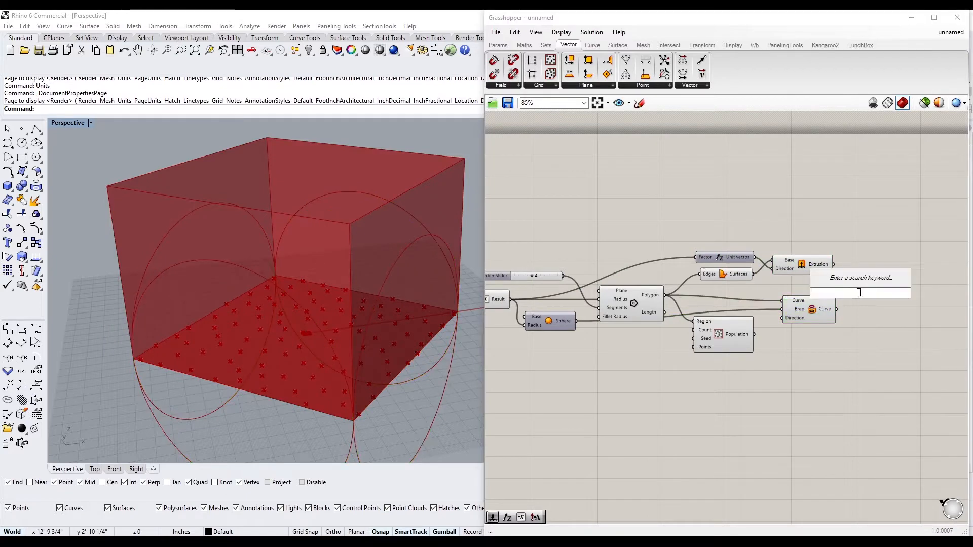
pyautogui.write('inter')
pyautogui.click(850, 176)
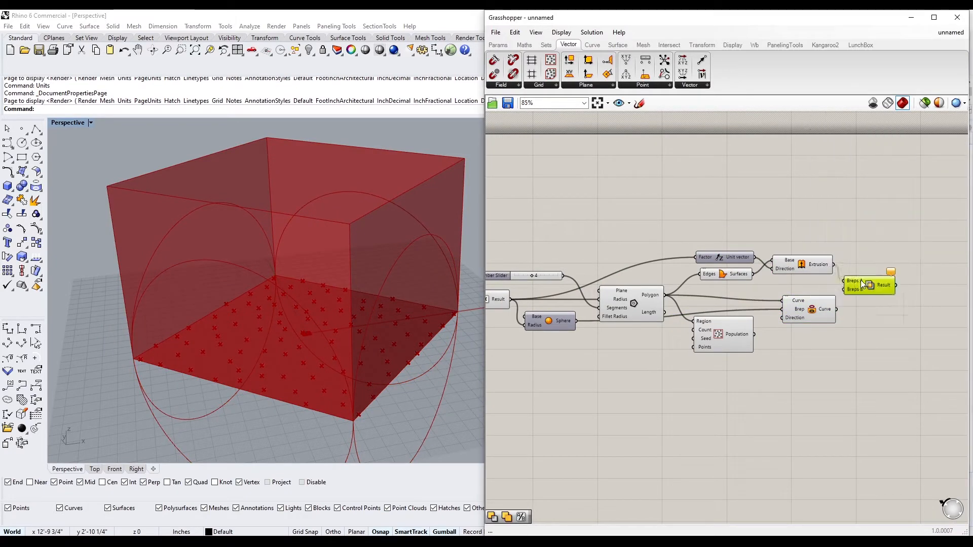
pyautogui.moveTo(575, 321); pyautogui.dragTo(861, 280)
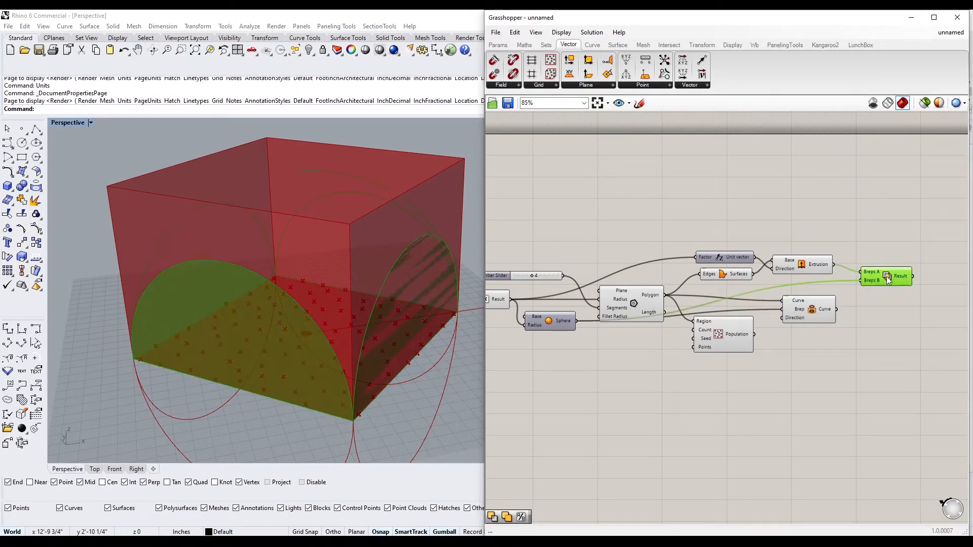
# Hide the previews of the polygon, boundary surface, unit vector and extrusion components, and remove the Project component
pyautogui.click(826, 226)
pyautogui.scroll(-1, 826, 226)
pyautogui.moveTo(821, 220); pyautogui.dragTo(665, 290)
pyautogui.middleClick(699, 227)
pyautogui.click(730, 194)
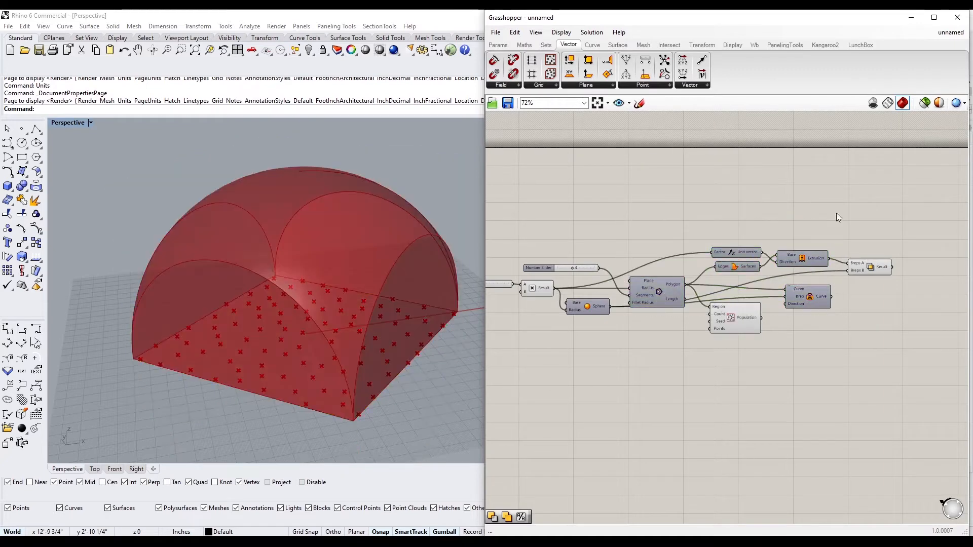
pyautogui.moveTo(861, 271); pyautogui.dragTo(852, 273)
pyautogui.moveTo(380, 339); pyautogui.dragTo(352, 321, button='right')
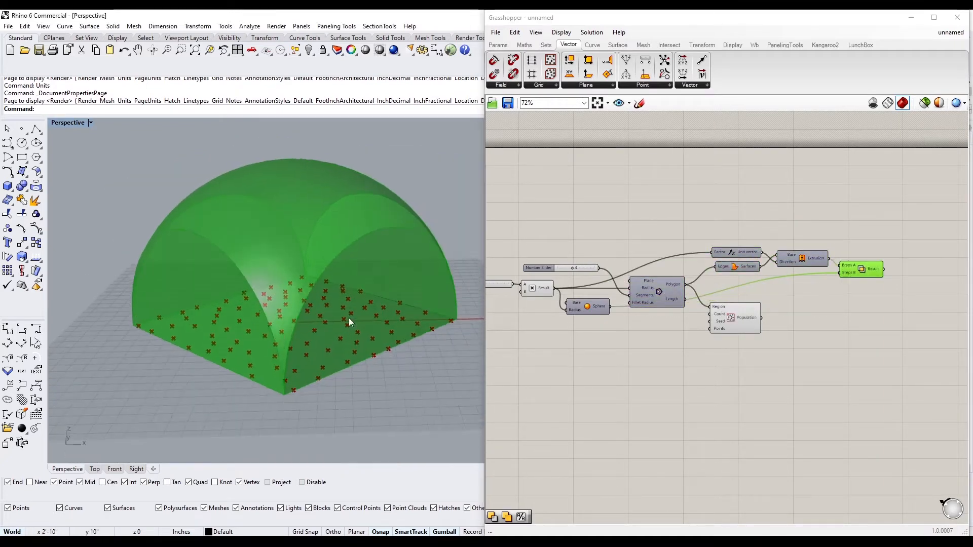
pyautogui.click(547, 339)
pyautogui.moveTo(235, 251); pyautogui.dragTo(254, 262, button='right')
pyautogui.moveTo(925, 260); pyautogui.dragTo(846, 242, button='right')
pyautogui.scroll(1, 846, 242)
pyautogui.doubleClick(847, 242)
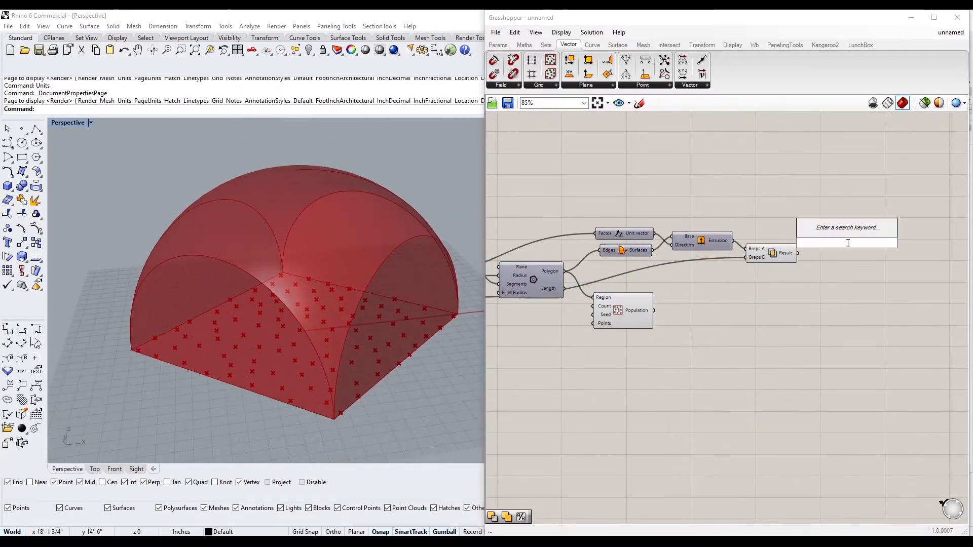
pyautogui.write('item')
pyautogui.click(853, 217)
pyautogui.moveTo(798, 253)
pyautogui.mouseDown()
pyautogui.moveTo(825, 234)
pyautogui.moveTo(815, 246)
pyautogui.mouseUp()
pyautogui.click(844, 246)
pyautogui.press('Delete')
# Add a Deconstruct Brep component and connect the solid intersection result to its Brep input
pyautogui.doubleClick(842, 247)
pyautogui.write('deco')
pyautogui.click(824, 171)
# Add a List Item component, connect the deconstructed brep's Faces to its List input and reverse that list
pyautogui.moveTo(898, 231); pyautogui.dragTo(853, 242, button='right')
pyautogui.doubleClick(854, 242)
pyautogui.write('item')
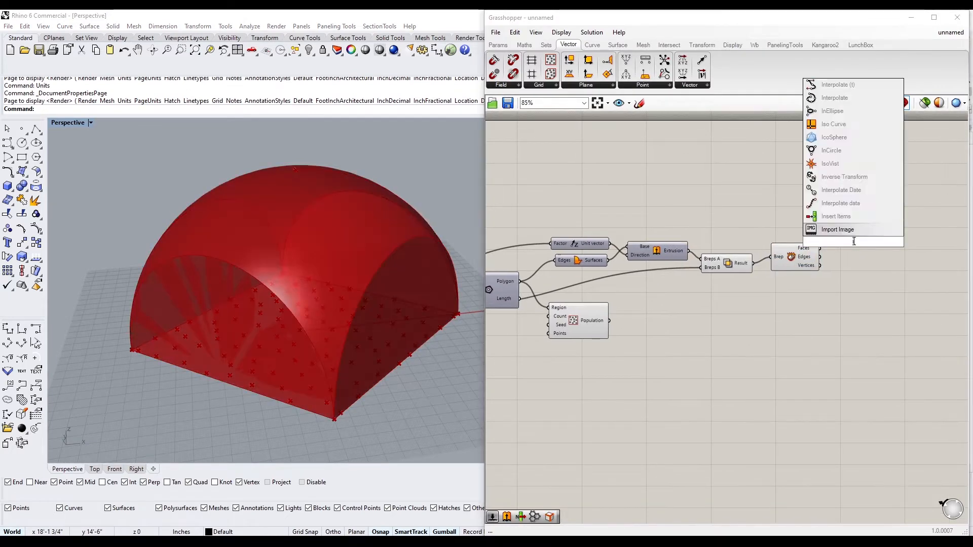
pyautogui.click(852, 216)
pyautogui.moveTo(819, 248); pyautogui.dragTo(832, 233)
pyautogui.moveTo(860, 235); pyautogui.dragTo(867, 251)
pyautogui.rightClick(851, 248)
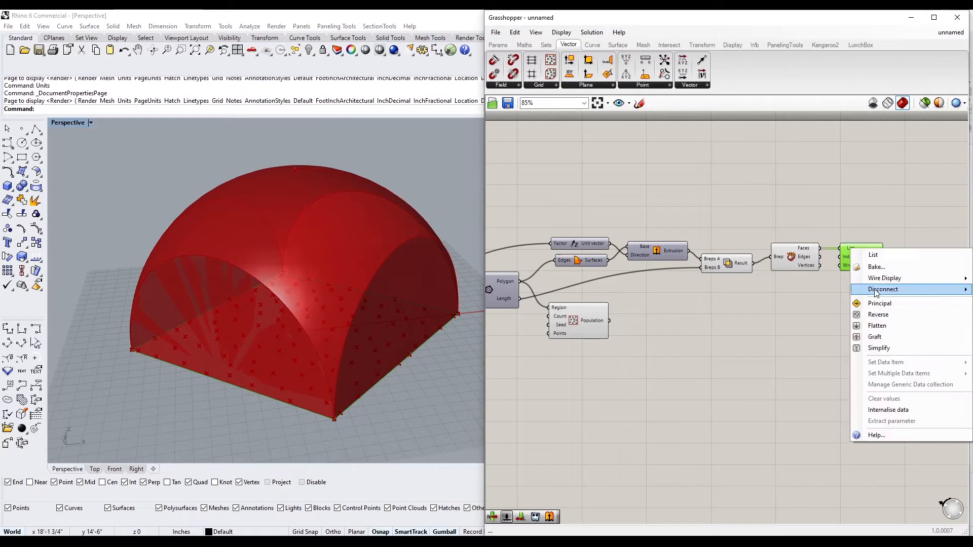
pyautogui.click(864, 316)
# Try the polygon's segment count at 5 and set the slider back to 4
pyautogui.moveTo(577, 353); pyautogui.dragTo(687, 353, button='right')
pyautogui.scroll(4, 637, 269)
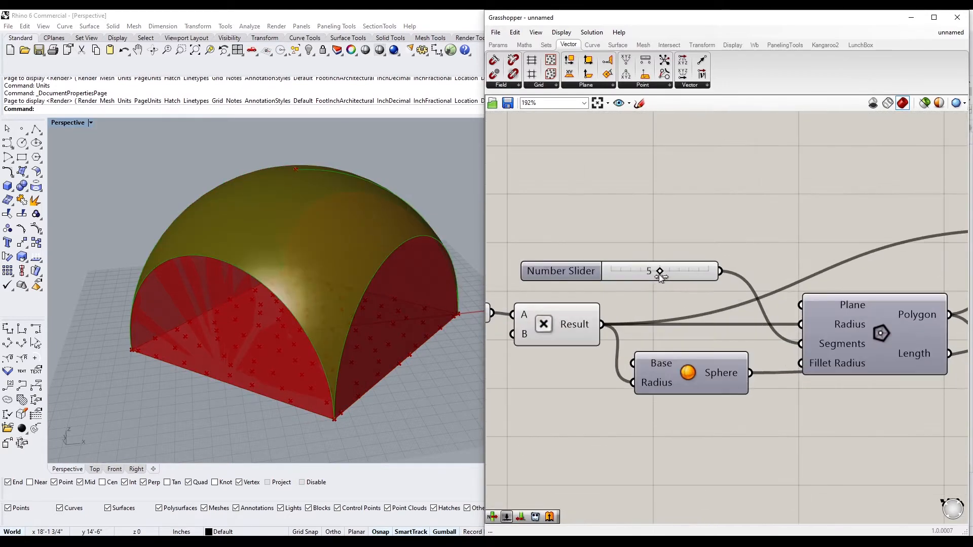
pyautogui.moveTo(650, 272); pyautogui.dragTo(633, 285)
pyautogui.doubleClick(588, 273)
pyautogui.press('Return')
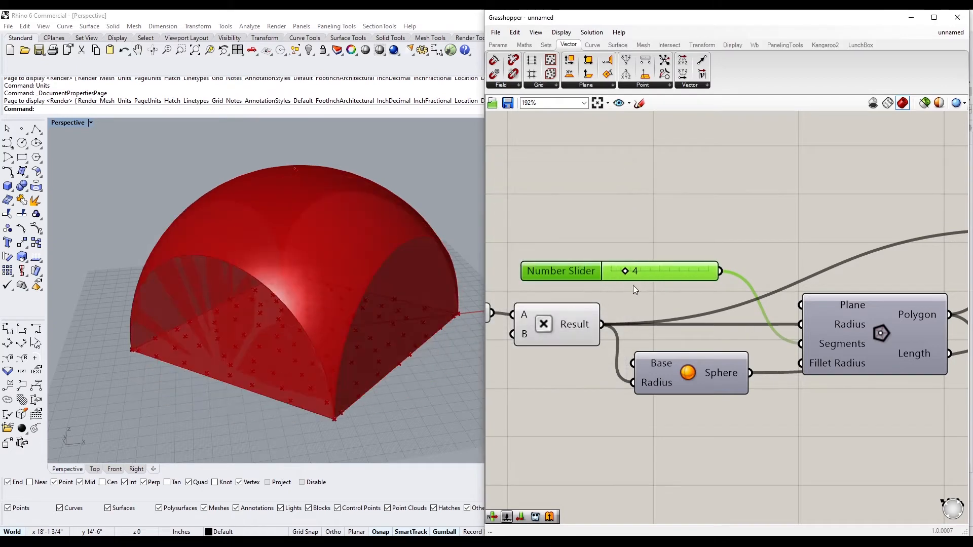
# Hide the previews of the Solid Intersection and Deconstruct Brep components
pyautogui.scroll(-5, 634, 285)
pyautogui.moveTo(925, 312); pyautogui.dragTo(796, 318, button='right')
pyautogui.moveTo(929, 309); pyautogui.dragTo(863, 264)
pyautogui.scroll(3, 864, 264)
pyautogui.moveTo(869, 363); pyautogui.dragTo(757, 256)
pyautogui.middleClick(762, 246)
pyautogui.click(816, 230)
pyautogui.click(816, 229)
# Add a number slider, connect it to the polygon's Fillet Radius and set it to 13
pyautogui.moveTo(608, 381); pyautogui.dragTo(618, 357, button='right')
pyautogui.scroll(-2, 619, 357)
pyautogui.moveTo(334, 316); pyautogui.dragTo(277, 287, button='right')
pyautogui.moveTo(851, 385); pyautogui.dragTo(780, 371, button='right')
pyautogui.moveTo(507, 396); pyautogui.dragTo(684, 393, button='right')
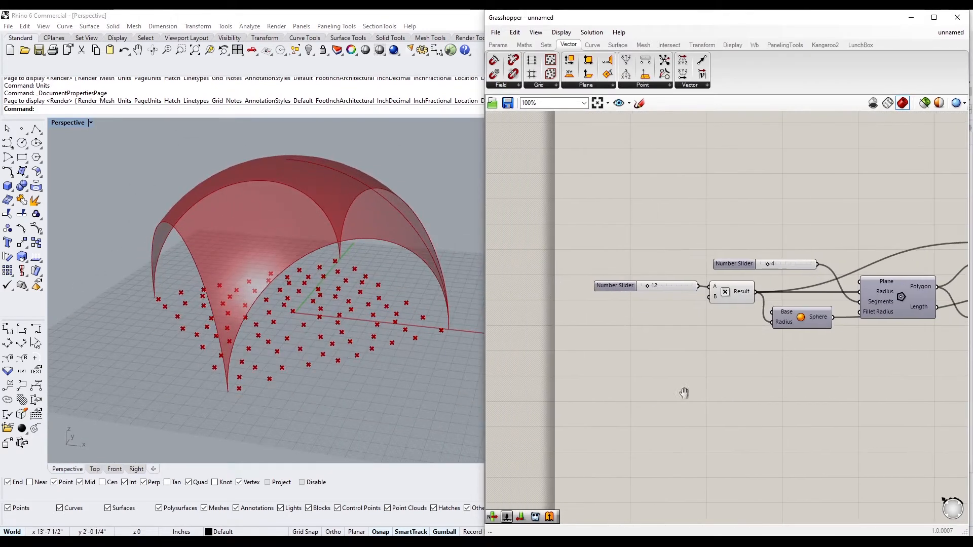
pyautogui.doubleClick(784, 373)
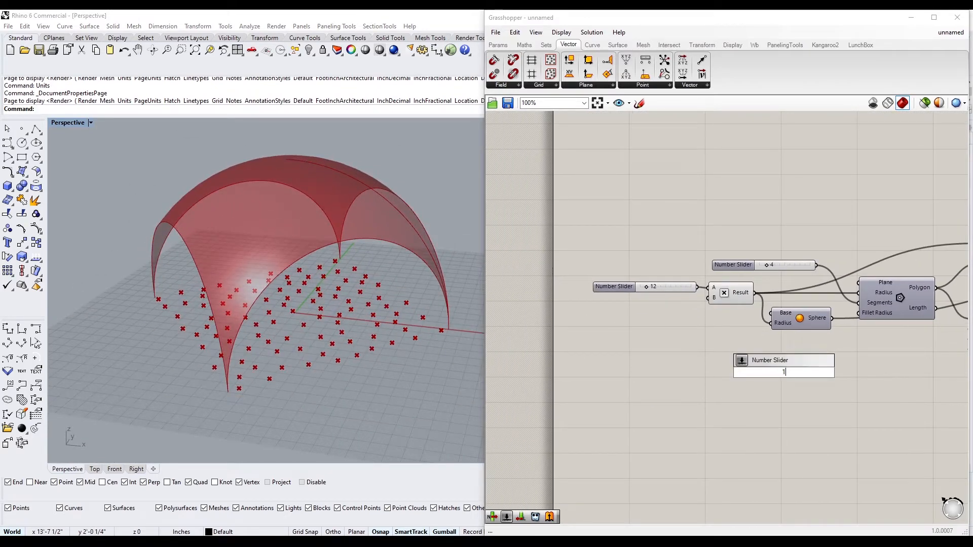
pyautogui.press('Return')
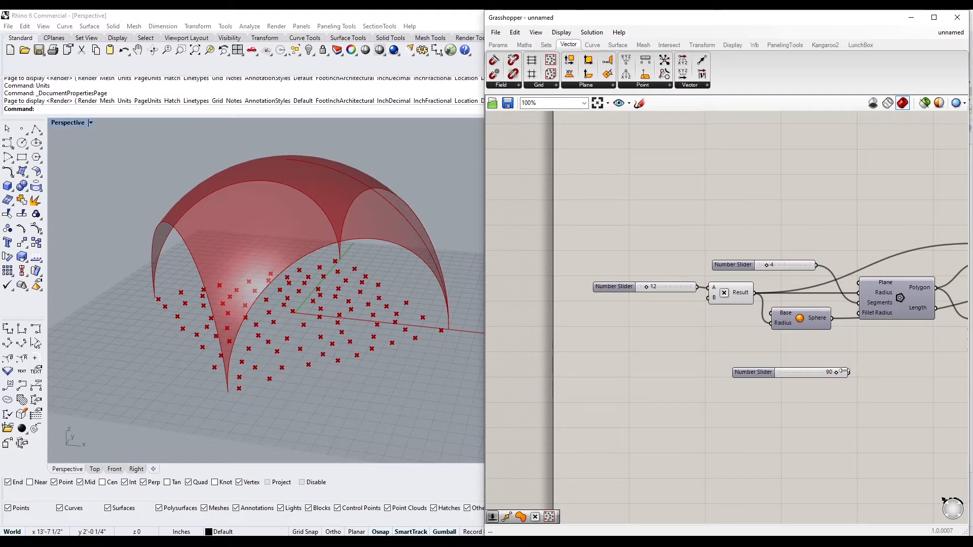
pyautogui.moveTo(837, 373); pyautogui.dragTo(860, 313)
pyautogui.scroll(3, 832, 372)
pyautogui.moveTo(832, 374); pyautogui.dragTo(760, 383)
pyautogui.moveTo(294, 411); pyautogui.dragTo(325, 375, button='right')
# Replace the 2D population component with a Populate Geometry component that takes the List Item output as Geometry
pyautogui.scroll(-5, 714, 351)
pyautogui.moveTo(723, 345); pyautogui.dragTo(572, 345, button='right')
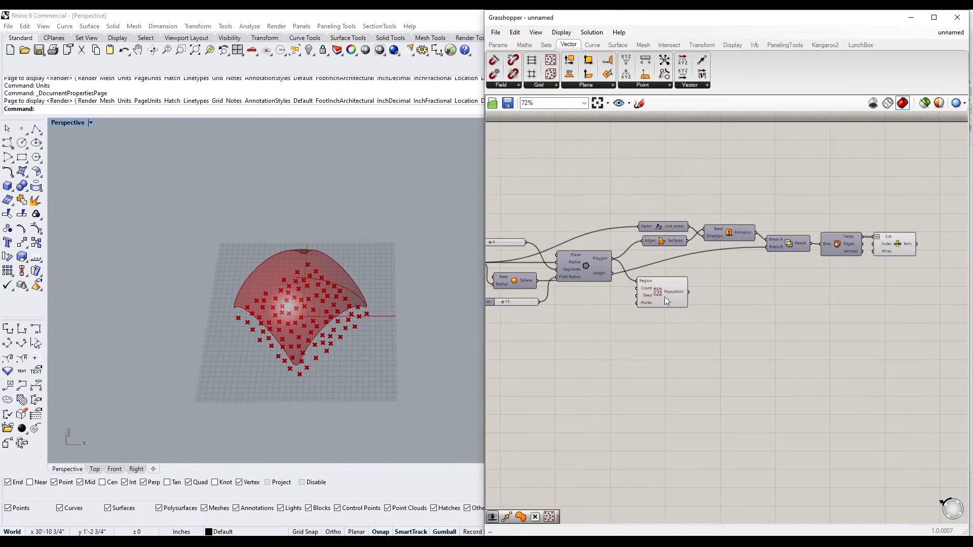
pyautogui.click(527, 84)
pyautogui.click(553, 200)
pyautogui.click(914, 286)
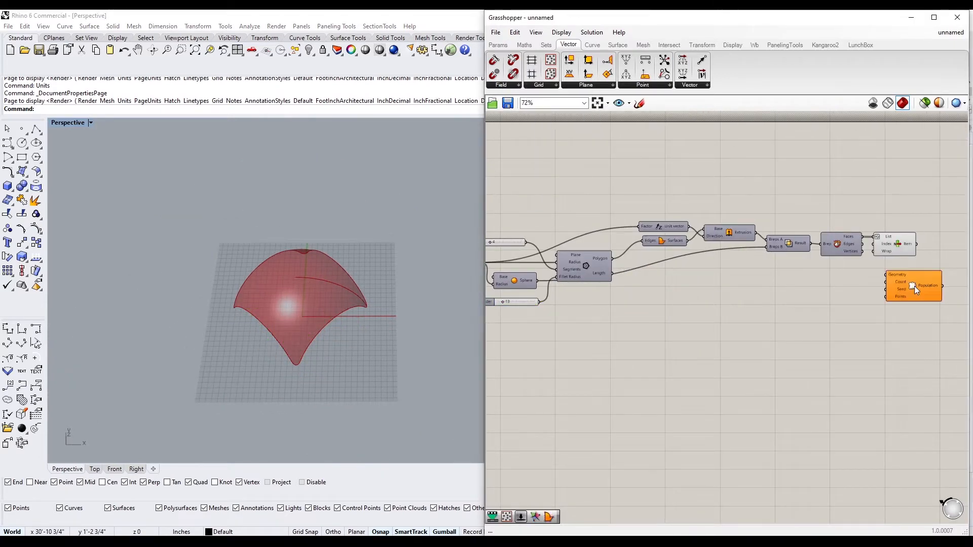
pyautogui.moveTo(893, 274); pyautogui.dragTo(893, 275)
pyautogui.moveTo(916, 272); pyautogui.dragTo(789, 251, button='right')
pyautogui.moveTo(325, 264); pyautogui.dragTo(370, 256, button='right')
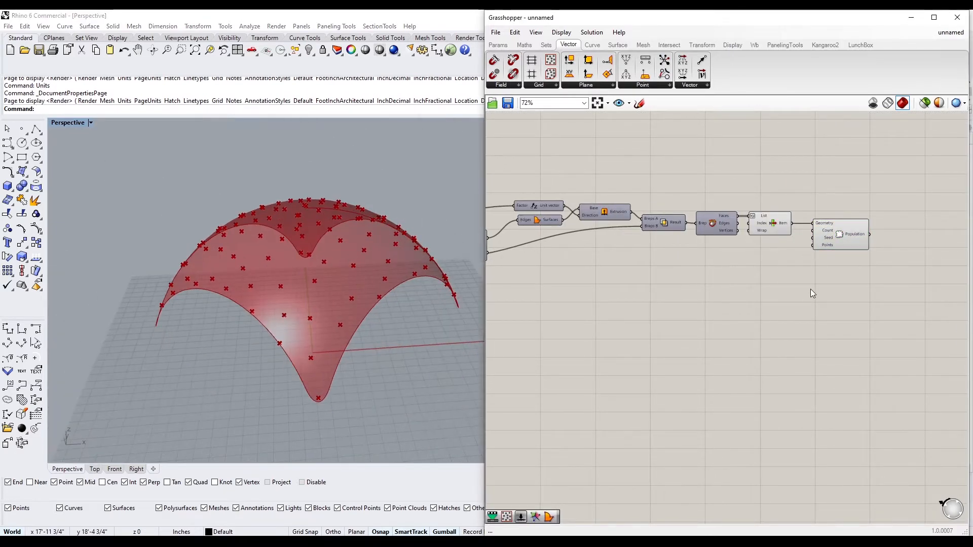
pyautogui.moveTo(785, 229); pyautogui.dragTo(788, 228)
pyautogui.click(789, 264)
pyautogui.moveTo(355, 314)
pyautogui.mouseDown(button='right')
pyautogui.moveTo(226, 280)
pyautogui.moveTo(355, 314)
pyautogui.mouseUp(button='right')
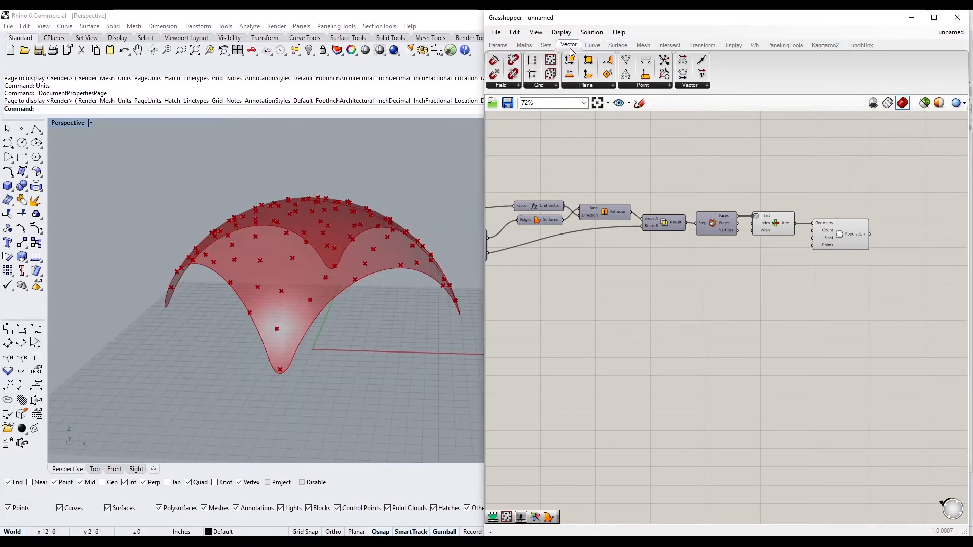
# Try a Delaunay Mesh component with the List Item output as its Points input
pyautogui.click(644, 45)
pyautogui.click(712, 85)
pyautogui.moveTo(679, 121); pyautogui.dragTo(842, 283)
pyautogui.moveTo(838, 236); pyautogui.dragTo(850, 189)
pyautogui.moveTo(845, 279); pyautogui.dragTo(843, 267)
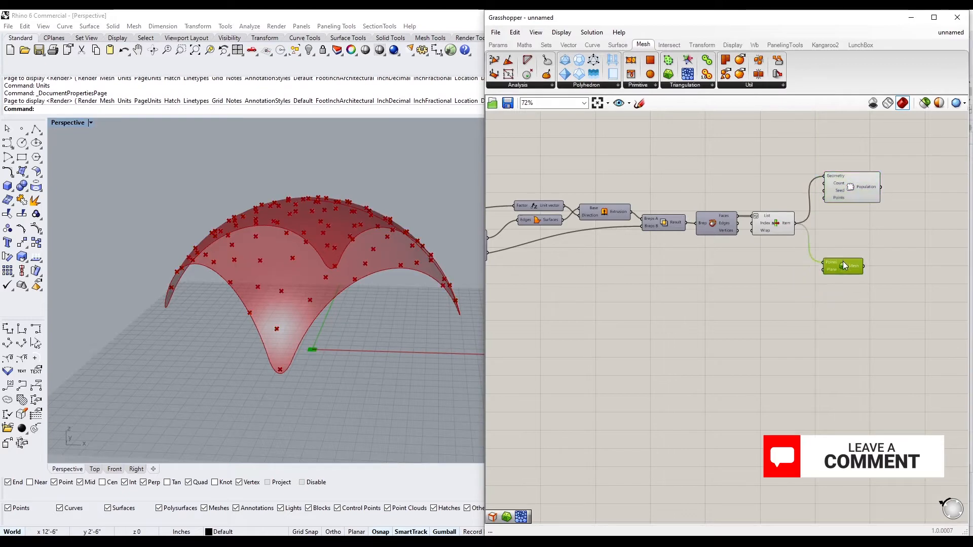
pyautogui.rightClick(828, 261)
pyautogui.click(845, 357)
pyautogui.scroll(3, 844, 272)
pyautogui.press('Delete')
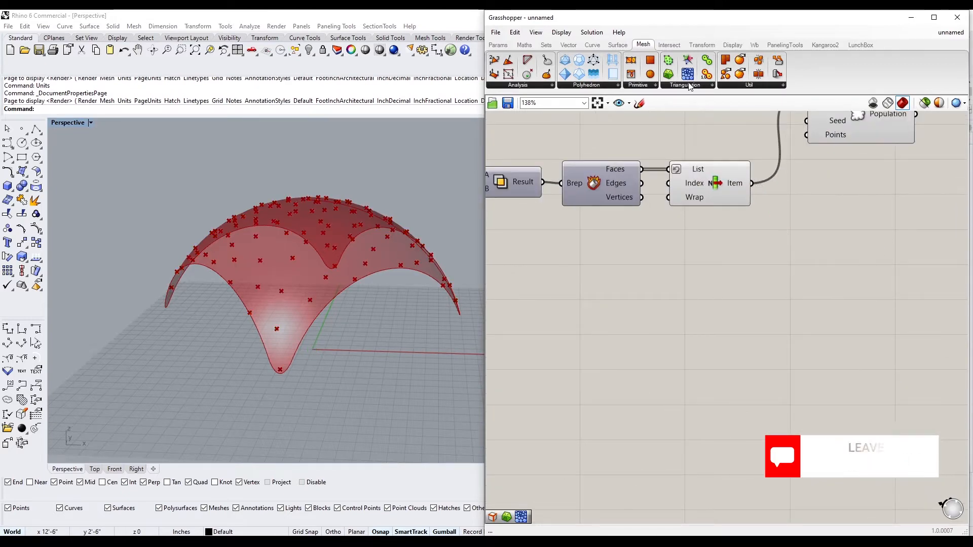
# Try a Delaunay Edges component with the List Item output as its Points input
pyautogui.click(712, 84)
pyautogui.moveTo(685, 119); pyautogui.dragTo(881, 214)
pyautogui.moveTo(753, 183); pyautogui.dragTo(832, 208)
pyautogui.moveTo(866, 216); pyautogui.dragTo(851, 216)
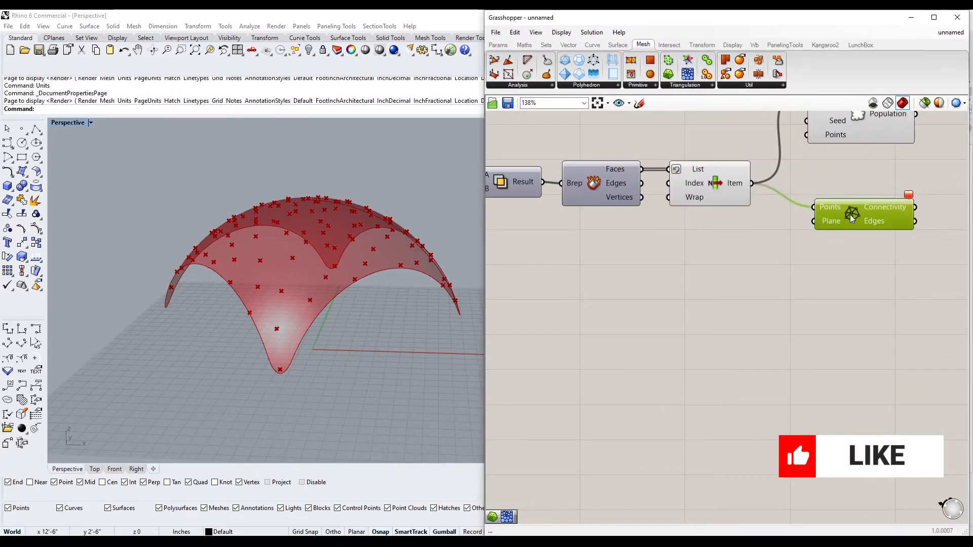
pyautogui.press('Delete')
# Add a Delaunay Mesh component and connect the geometry population to its Points input
pyautogui.click(685, 86)
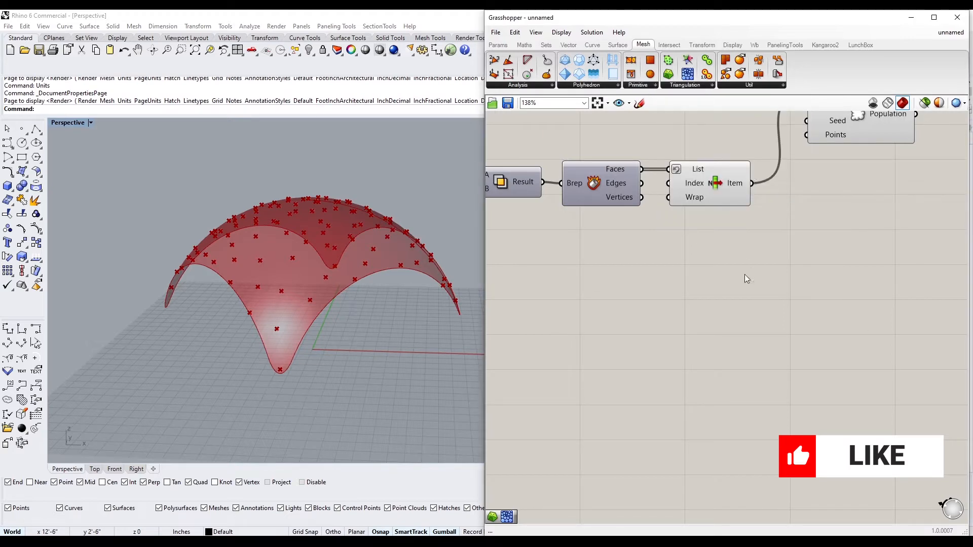
pyautogui.click(685, 85)
pyautogui.moveTo(693, 117); pyautogui.dragTo(839, 290)
pyautogui.scroll(-3, 799, 286)
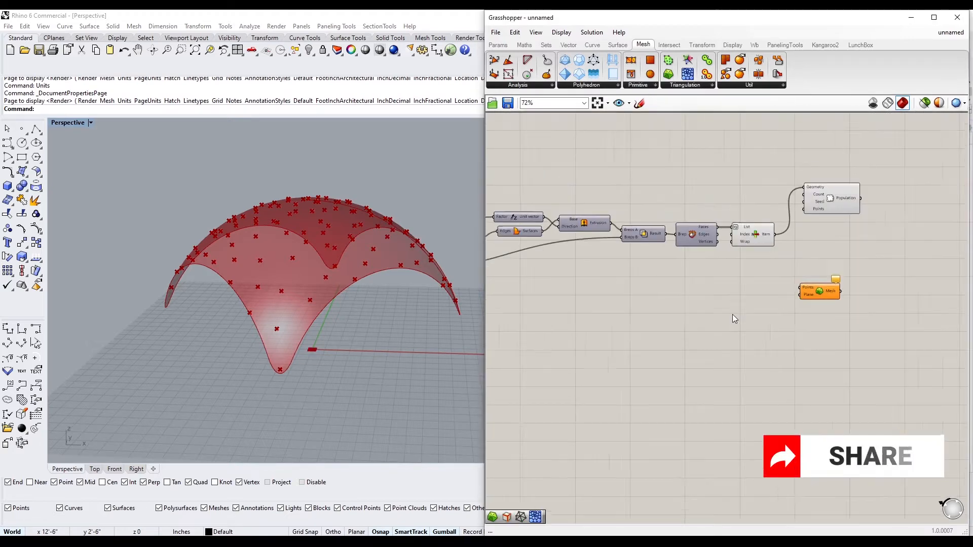
pyautogui.moveTo(817, 204); pyautogui.dragTo(753, 200, button='right')
pyautogui.moveTo(754, 203); pyautogui.dragTo(797, 252)
pyautogui.moveTo(358, 258)
pyautogui.mouseDown(button='right')
pyautogui.moveTo(354, 213)
pyautogui.moveTo(315, 232)
pyautogui.moveTo(345, 249)
pyautogui.mouseUp(button='right')
# Flatten the Delaunay Mesh's Points input and hide the Populate Geometry preview
pyautogui.scroll(4, 797, 253)
pyautogui.rightClick(803, 249)
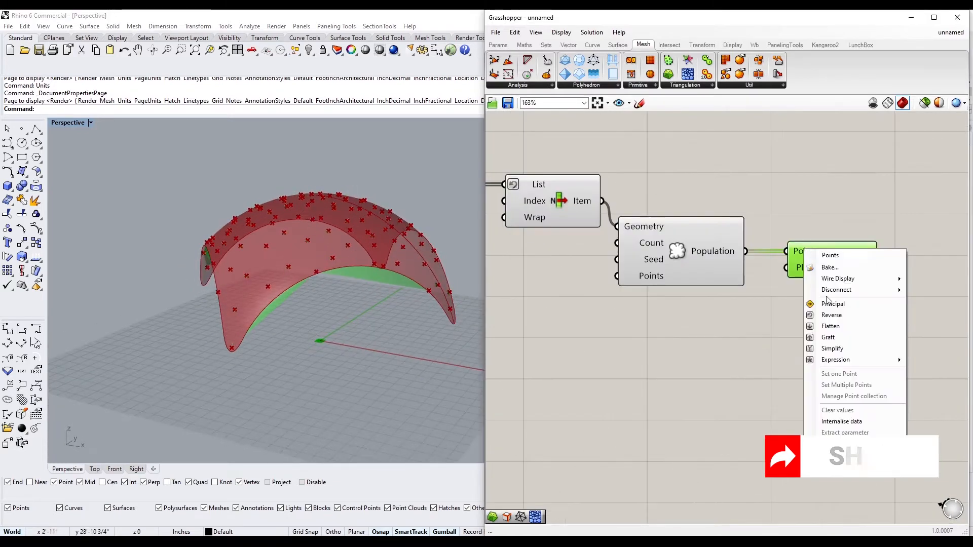
pyautogui.click(830, 327)
pyautogui.rightClick(683, 255)
pyautogui.click(692, 274)
pyautogui.moveTo(273, 363); pyautogui.dragTo(428, 333, button='right')
pyautogui.moveTo(832, 304); pyautogui.dragTo(714, 324, button='right')
pyautogui.moveTo(732, 269); pyautogui.dragTo(718, 276)
pyautogui.click(740, 327)
# Add a Mesh Edges component, connect the Delaunay mesh to it and inspect the edges on the dome
pyautogui.moveTo(740, 326); pyautogui.dragTo(671, 317, button='right')
pyautogui.click(641, 270)
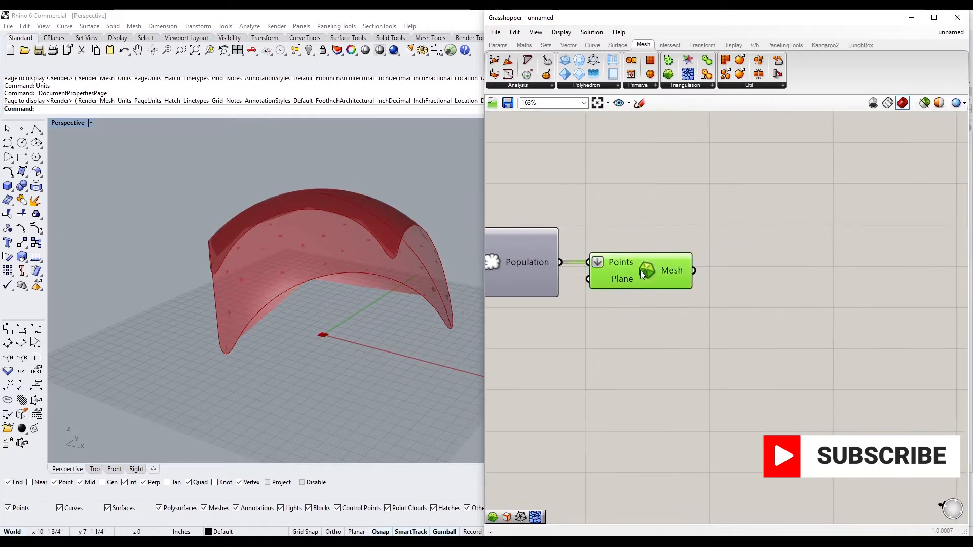
pyautogui.doubleClick(724, 223)
pyautogui.write('mesh')
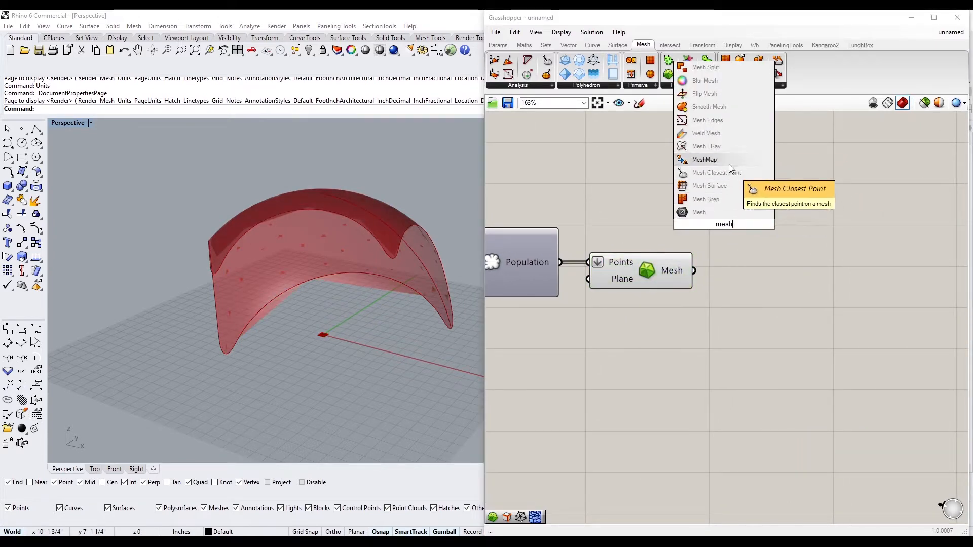
pyautogui.click(722, 120)
pyautogui.moveTo(694, 271); pyautogui.dragTo(654, 224)
pyautogui.moveTo(704, 213); pyautogui.dragTo(764, 263)
pyautogui.moveTo(248, 237); pyautogui.dragTo(337, 287, button='right')
pyautogui.scroll(5, 375, 315)
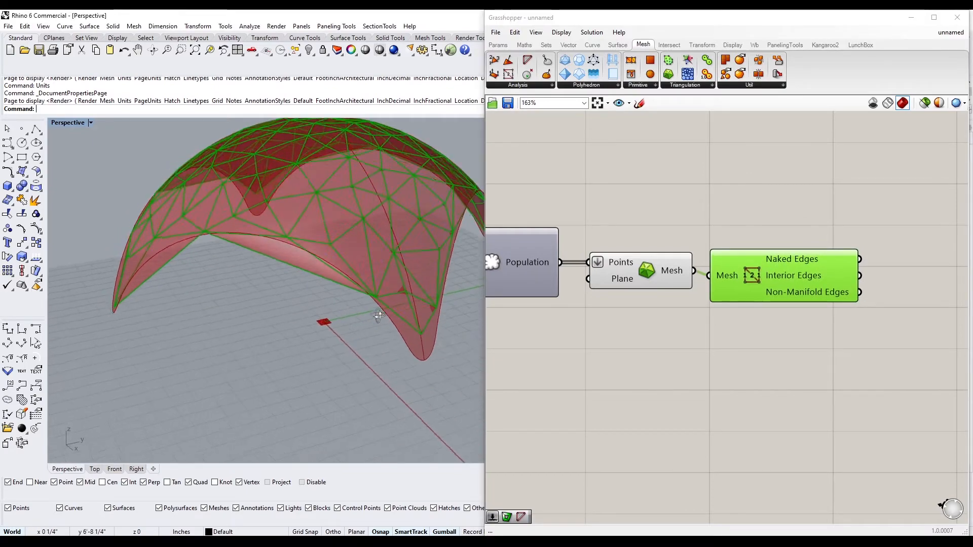
pyautogui.moveTo(378, 317); pyautogui.dragTo(386, 345, button='right')
pyautogui.scroll(-2, 676, 244)
pyautogui.moveTo(675, 238); pyautogui.dragTo(682, 276, button='right')
pyautogui.moveTo(808, 396); pyautogui.dragTo(694, 299)
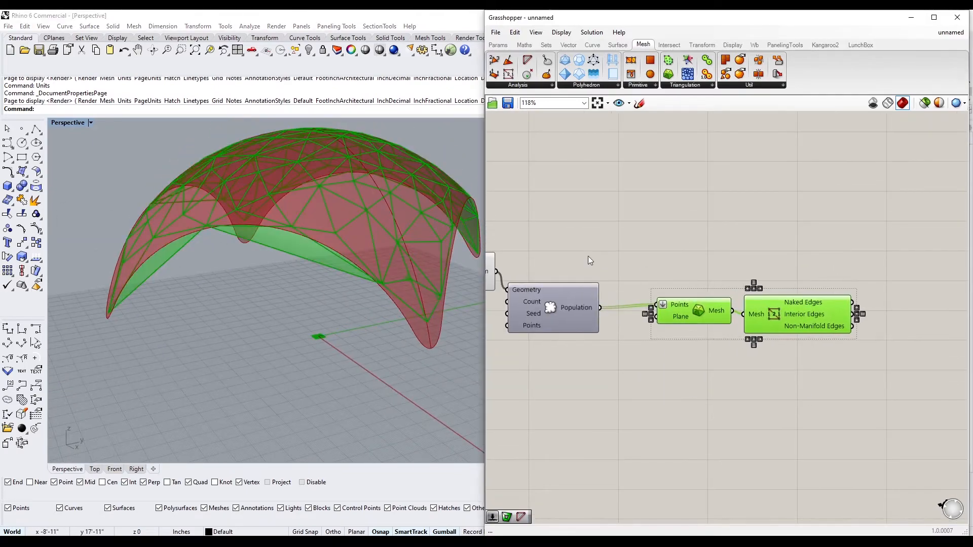
pyautogui.click(588, 257)
# Add a number slider with the value 500 and connect it to Populate Geometry's Count input
pyautogui.moveTo(588, 256); pyautogui.dragTo(811, 248, button='right')
pyautogui.scroll(-1, 665, 324)
pyautogui.doubleClick(665, 325)
pyautogui.write('500')
pyautogui.press('Return')
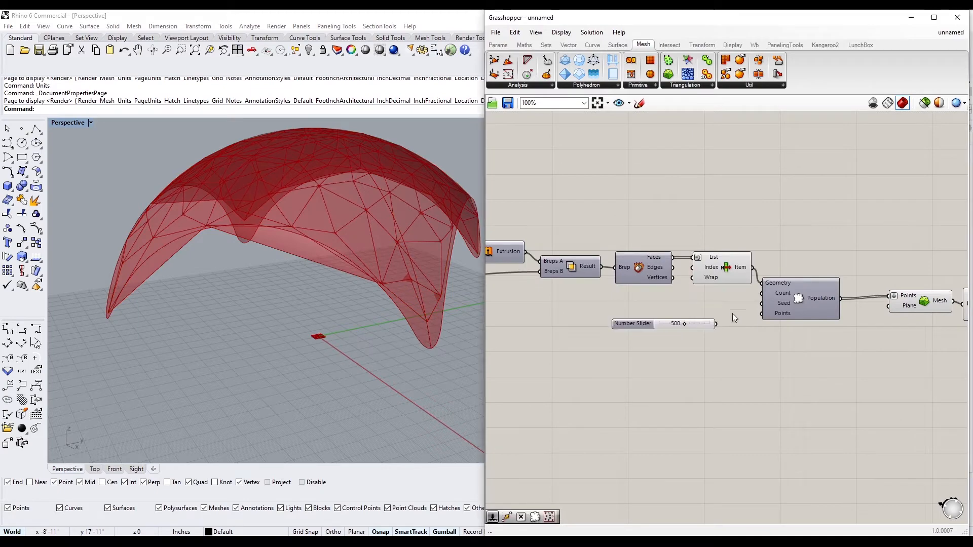
pyautogui.moveTo(747, 311); pyautogui.dragTo(762, 293)
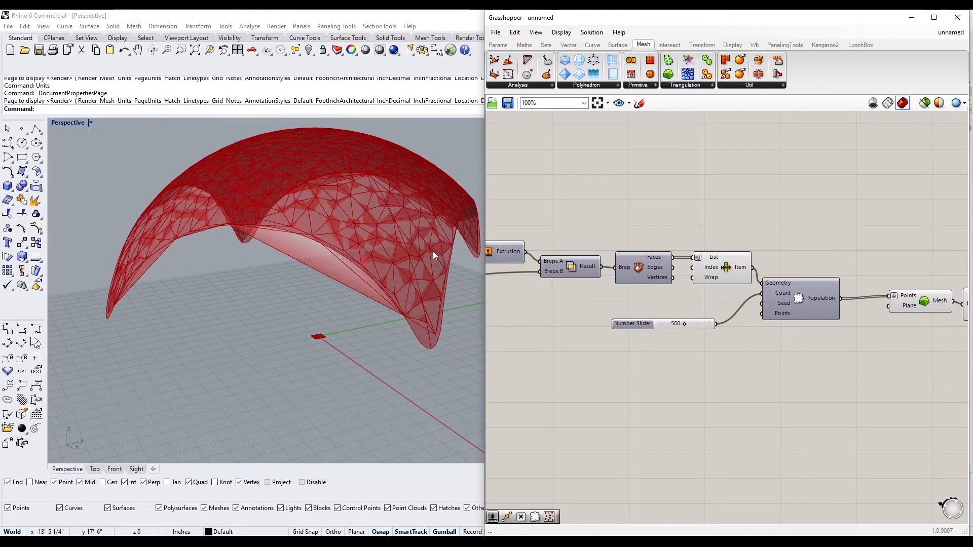
# Add a number slider with the value 2 and connect it to Populate Geometry's Seed input
pyautogui.scroll(3, 273, 204)
pyautogui.moveTo(272, 204); pyautogui.dragTo(304, 168, button='right')
pyautogui.scroll(-1, 681, 220)
pyautogui.moveTo(264, 228); pyautogui.dragTo(284, 264, button='right')
pyautogui.scroll(-2, 284, 264)
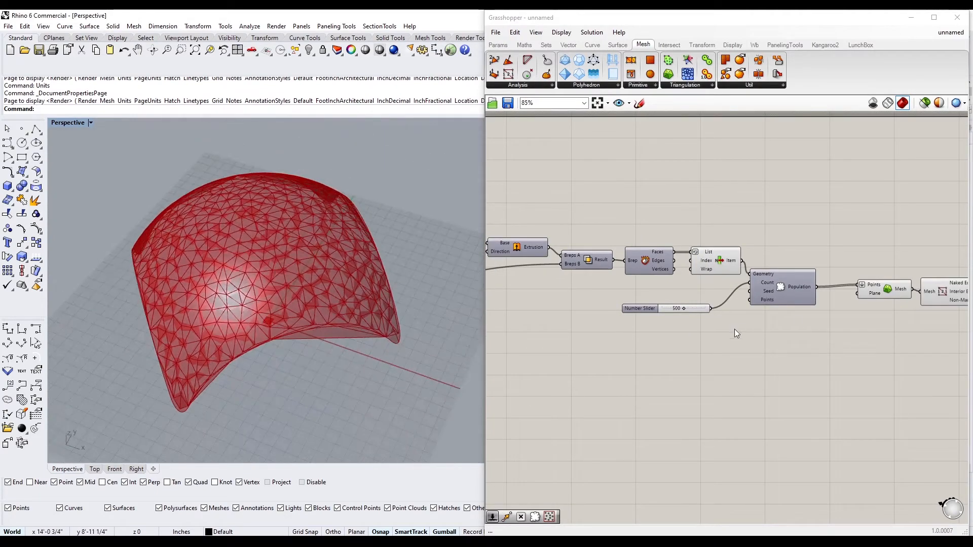
pyautogui.moveTo(640, 307); pyautogui.dragTo(626, 290)
pyautogui.doubleClick(639, 309)
pyautogui.write('2')
pyautogui.press('Return')
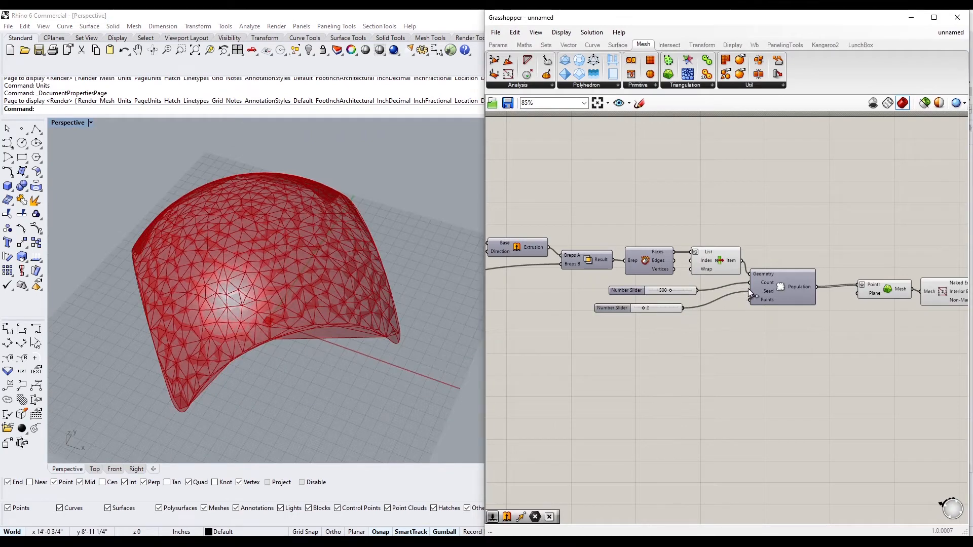
pyautogui.moveTo(748, 288); pyautogui.dragTo(749, 291)
pyautogui.moveTo(311, 332); pyautogui.dragTo(350, 198, button='right')
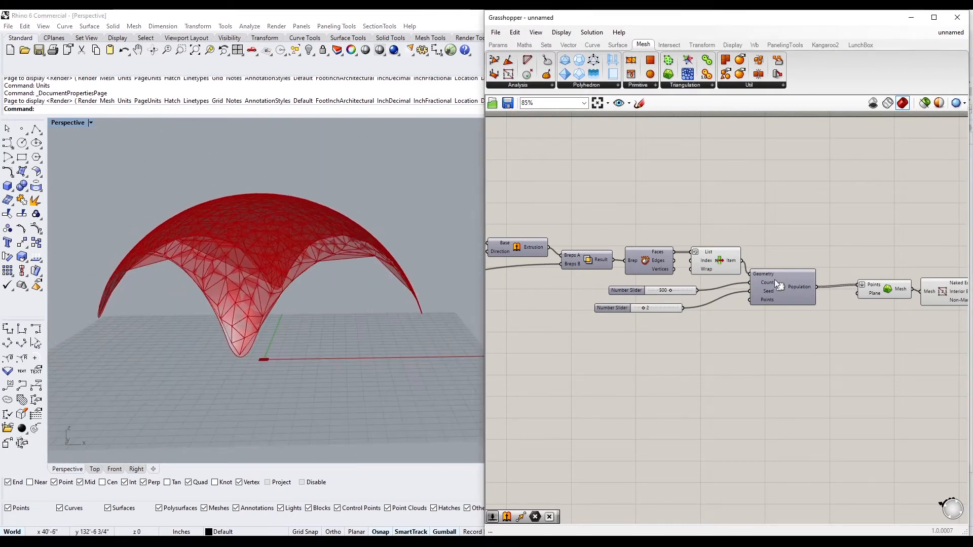
# Delete the Delaunay Mesh and Mesh Edges components along with the seed slider
pyautogui.moveTo(731, 325); pyautogui.dragTo(711, 325, button='right')
pyautogui.moveTo(900, 373); pyautogui.dragTo(775, 301)
pyautogui.press('Delete')
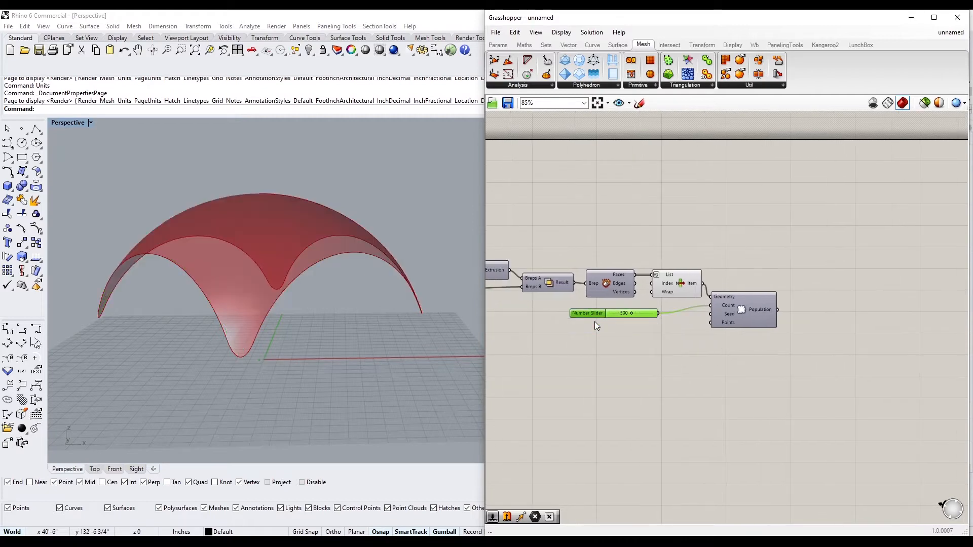
# Set the count slider to 100 and turn the Populate Geometry preview back on
pyautogui.doubleClick(589, 314)
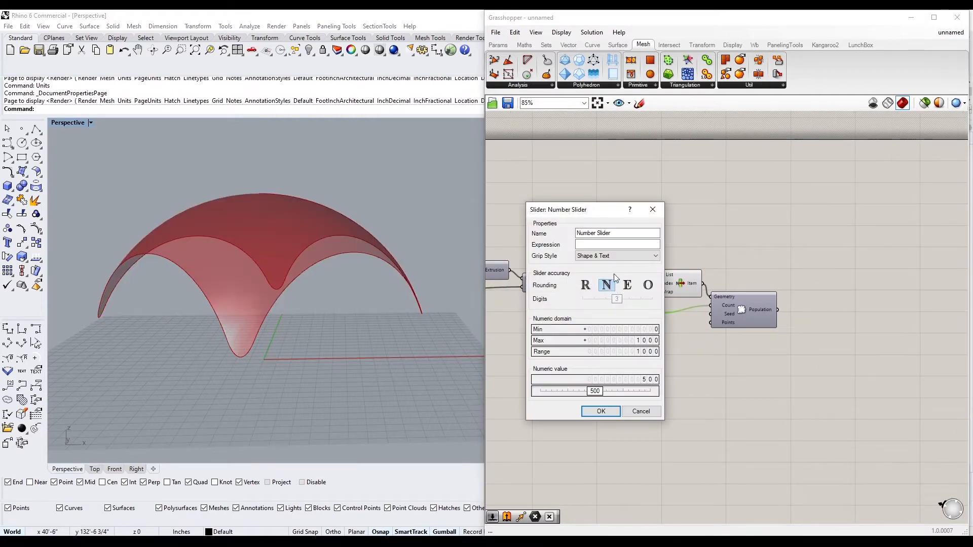
pyautogui.write('500')
pyautogui.press('Return')
pyautogui.scroll(3, 626, 323)
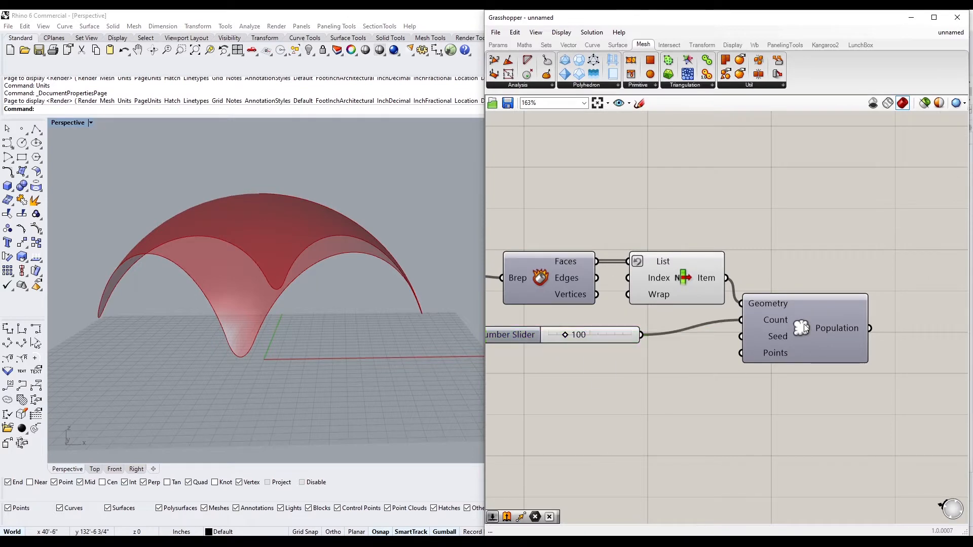
pyautogui.click(804, 324)
pyautogui.moveTo(804, 323); pyautogui.dragTo(703, 315, button='right')
pyautogui.hotkey('ctrl', 'q')
# Add a Voronoi 3D component and connect the geometry population to its Points input
pyautogui.click(750, 257)
pyautogui.click(694, 86)
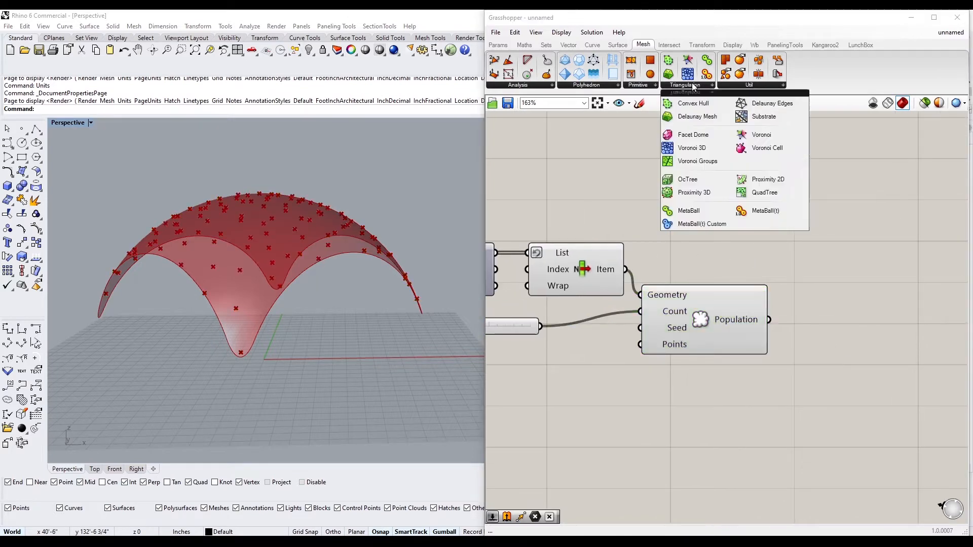
pyautogui.moveTo(699, 150); pyautogui.dragTo(875, 328)
pyautogui.click(806, 354)
pyautogui.moveTo(324, 325); pyautogui.dragTo(304, 324, button='right')
pyautogui.scroll(-2, 678, 258)
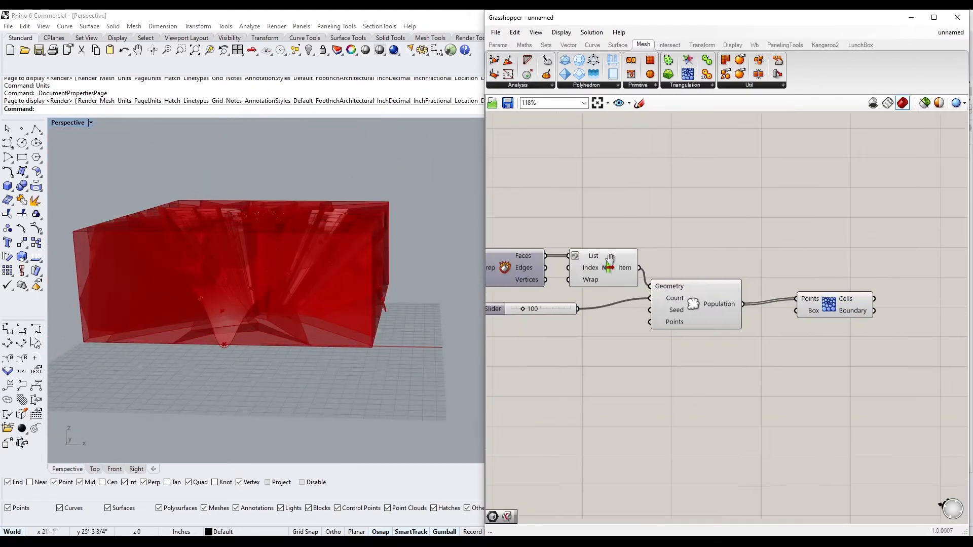
# Add a Box parameter and a Scale component above the existing definition
pyautogui.moveTo(611, 259); pyautogui.dragTo(709, 285, button='right')
pyautogui.doubleClick(694, 223)
pyautogui.write('box')
pyautogui.press('Return')
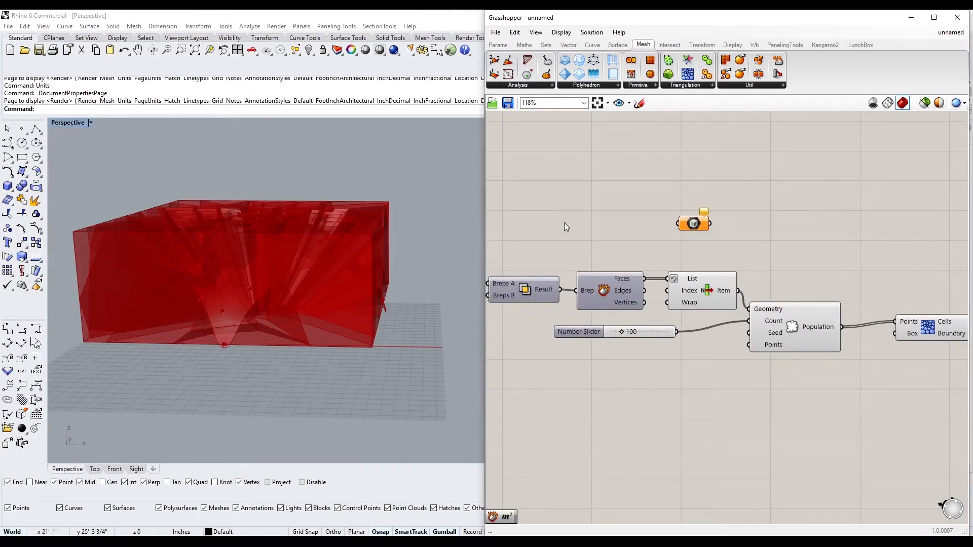
pyautogui.doubleClick(564, 223)
pyautogui.write('sc')
pyautogui.click(556, 211)
pyautogui.moveTo(558, 215); pyautogui.dragTo(866, 193)
# Add an Area component, feed the Box parameter to the Area and Scale Geometry inputs, and use the Centroid as the scaling Center
pyautogui.doubleClick(744, 218)
pyautogui.moveTo(702, 227)
pyautogui.mouseDown()
pyautogui.moveTo(649, 192)
pyautogui.moveTo(687, 217)
pyautogui.mouseUp()
pyautogui.write('rea')
pyautogui.click(736, 226)
pyautogui.press('Return')
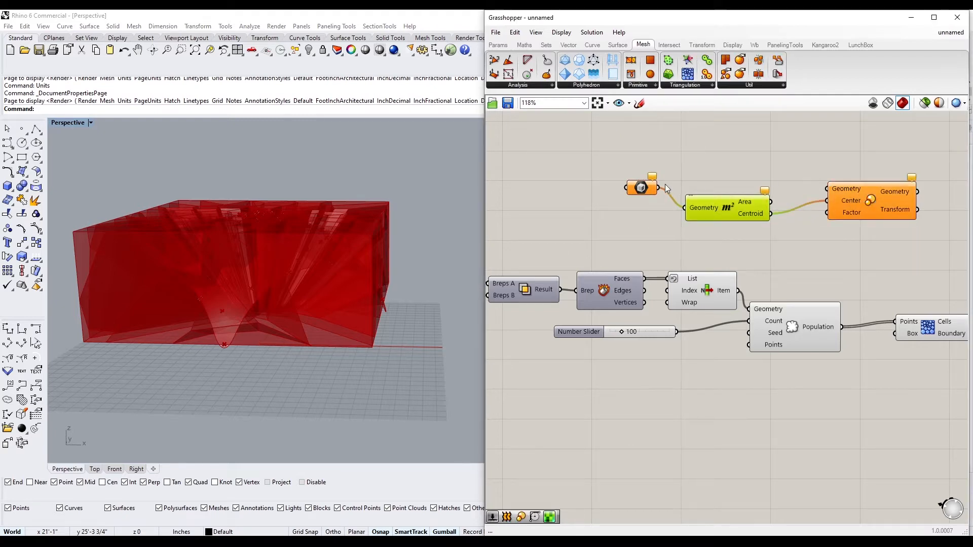
pyautogui.doubleClick(708, 251)
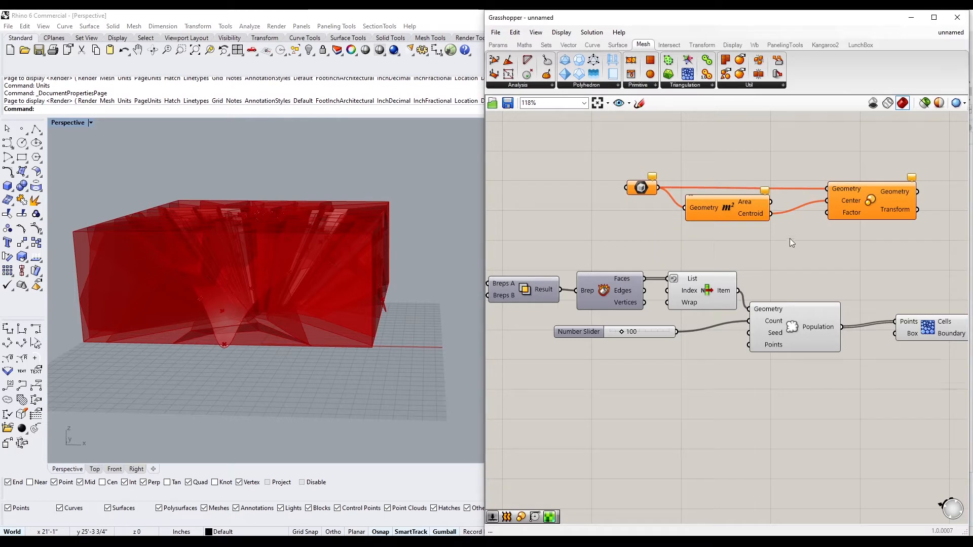
pyautogui.rightClick(848, 212)
pyautogui.click(786, 260)
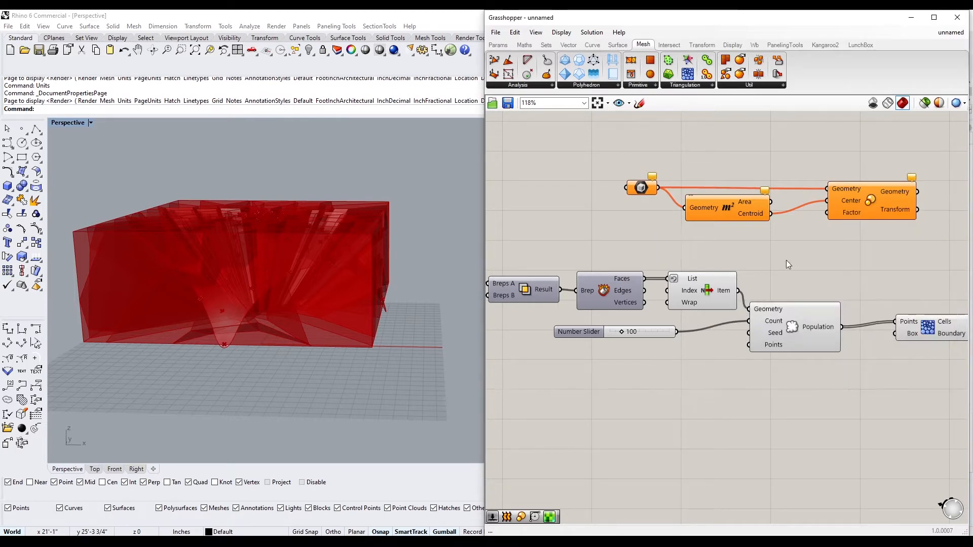
# Connect the Sphere output to the Box parameter and move the Box, Area and Scale components below Populate Geometry
pyautogui.scroll(-3, 844, 193)
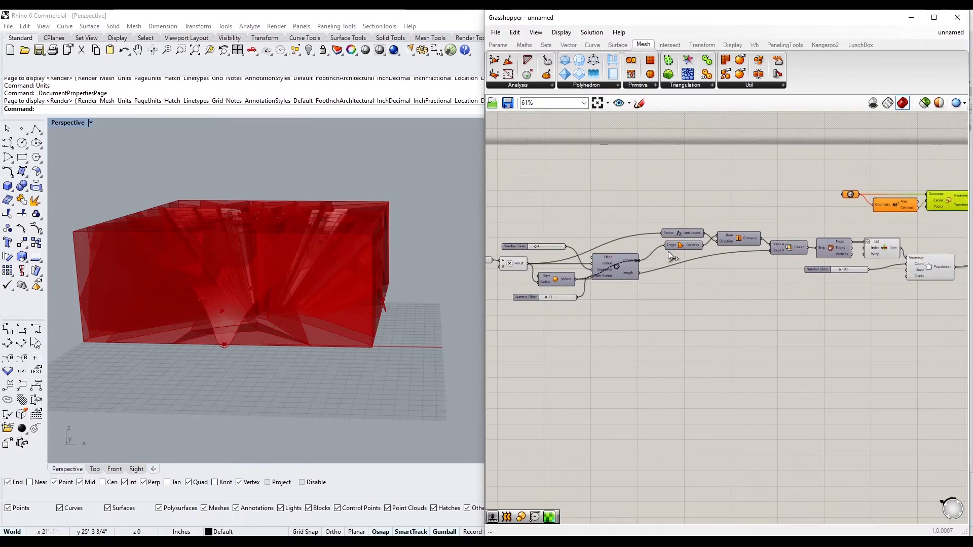
pyautogui.moveTo(669, 251); pyautogui.dragTo(843, 194)
pyautogui.moveTo(873, 226); pyautogui.dragTo(711, 229, button='right')
pyautogui.moveTo(831, 217); pyautogui.dragTo(622, 185)
pyautogui.moveTo(729, 207); pyautogui.dragTo(713, 305)
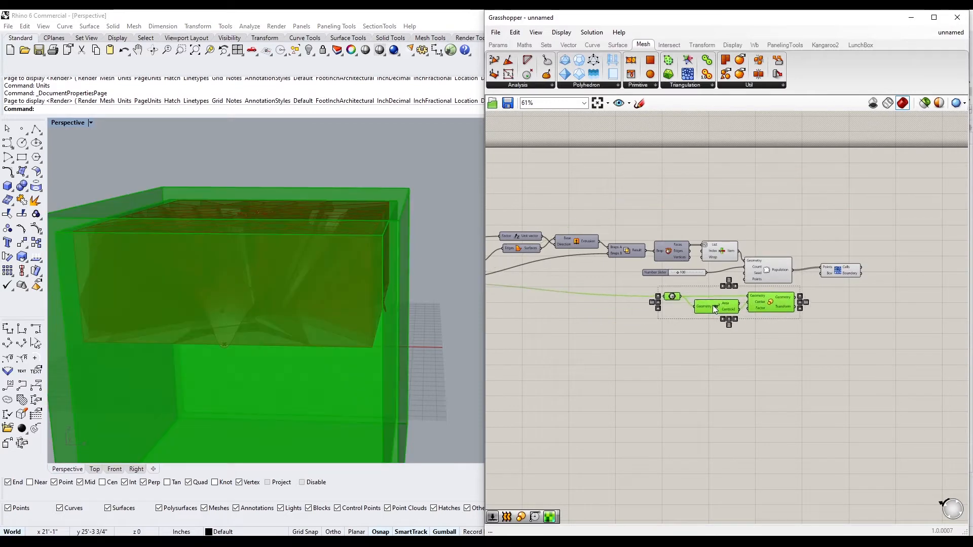
# Connect the scaled Geometry output to the Box input of the Voronoi 3D component
pyautogui.click(684, 287)
pyautogui.scroll(3, 683, 288)
pyautogui.moveTo(754, 306); pyautogui.dragTo(643, 308, button='right')
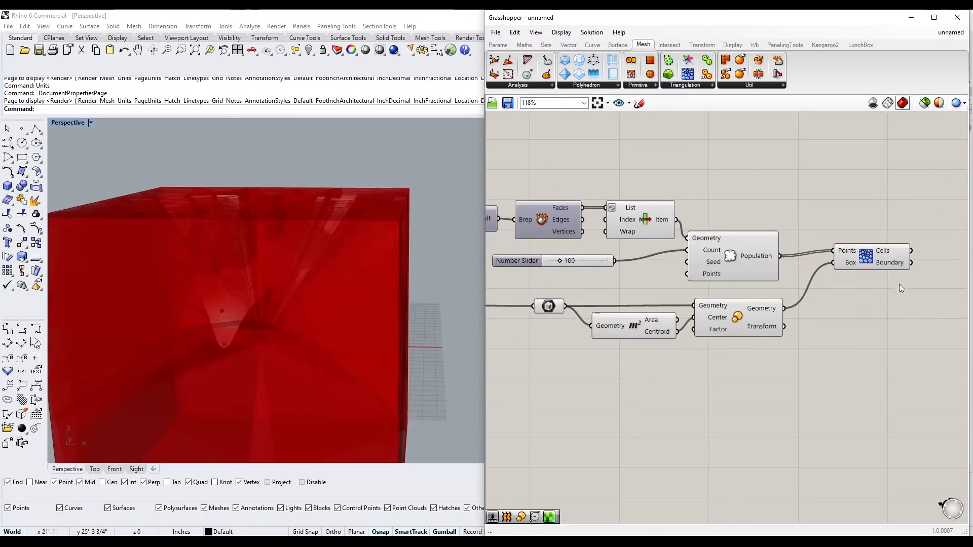
pyautogui.moveTo(845, 234); pyautogui.dragTo(843, 235)
pyautogui.click(811, 239)
pyautogui.scroll(-2, 795, 216)
pyautogui.moveTo(365, 228); pyautogui.dragTo(340, 248, button='right')
# Look through the surface and intersection components for one that splits a surface
pyautogui.doubleClick(823, 365)
pyautogui.click(654, 144)
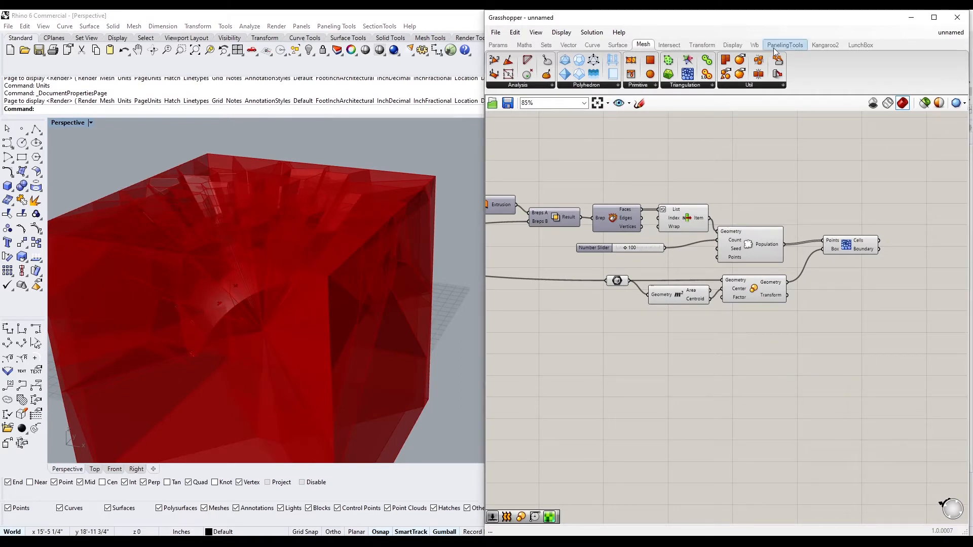
pyautogui.click(824, 46)
pyautogui.click(728, 46)
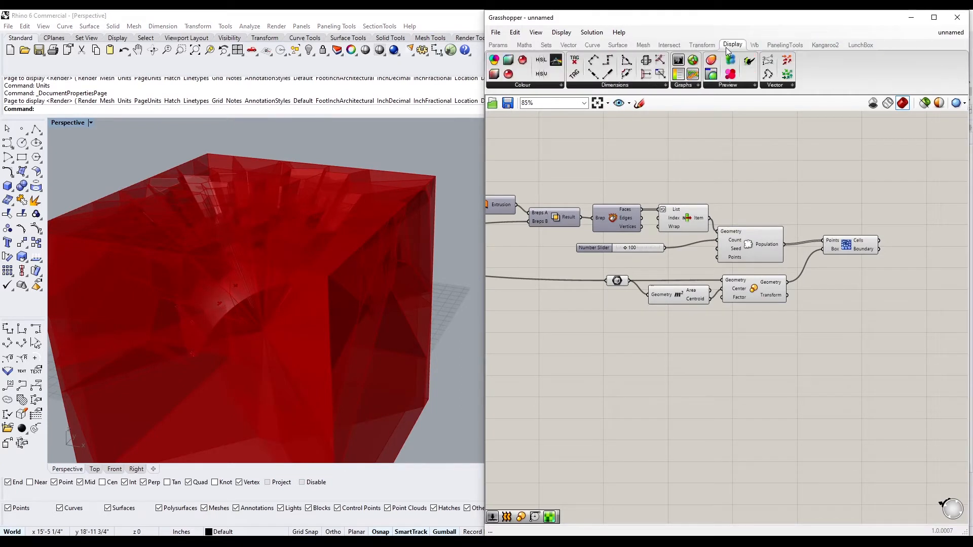
pyautogui.click(618, 45)
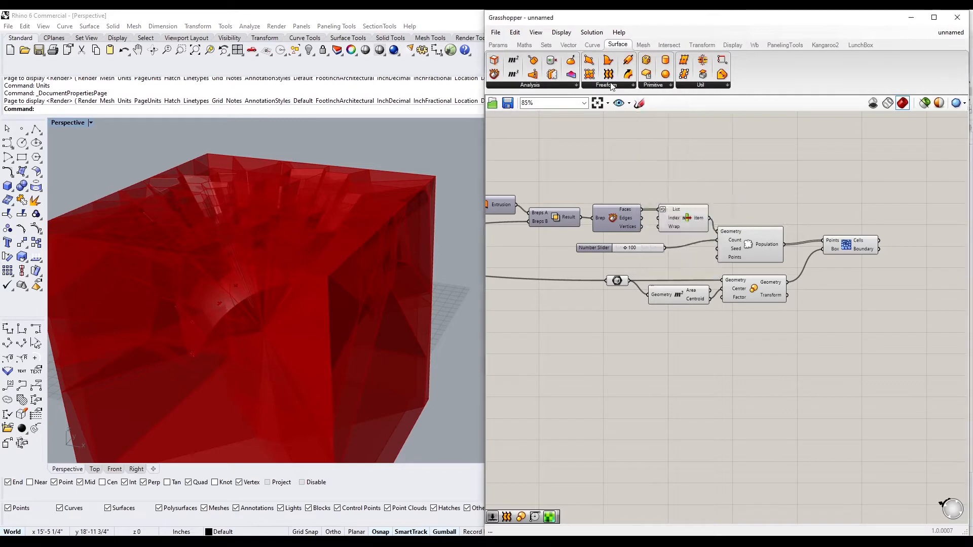
pyautogui.click(607, 85)
pyautogui.click(560, 86)
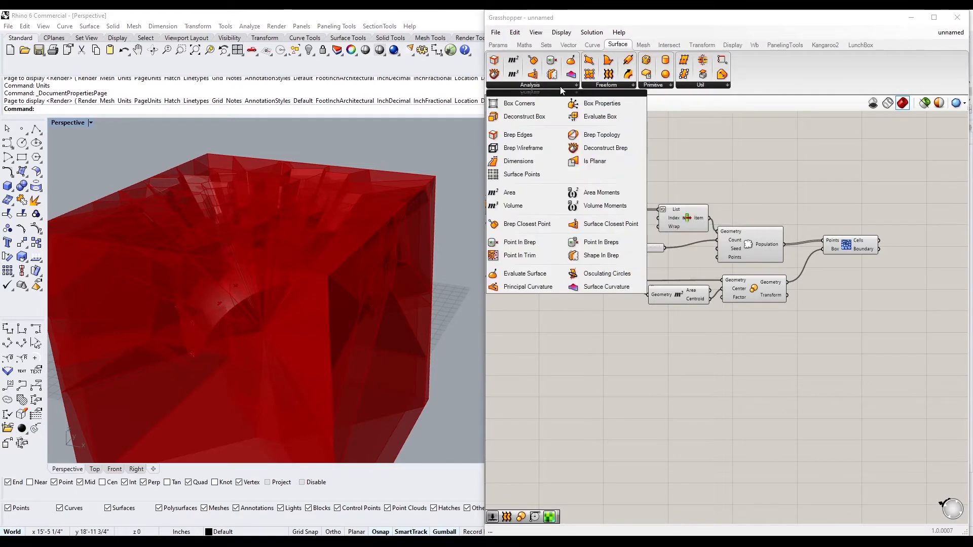
pyautogui.click(671, 86)
pyautogui.click(689, 86)
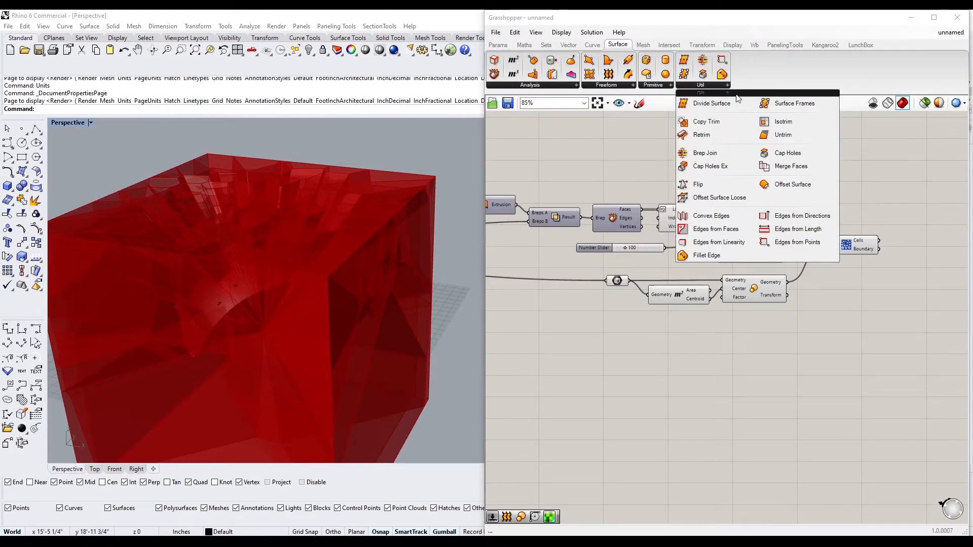
pyautogui.click(622, 86)
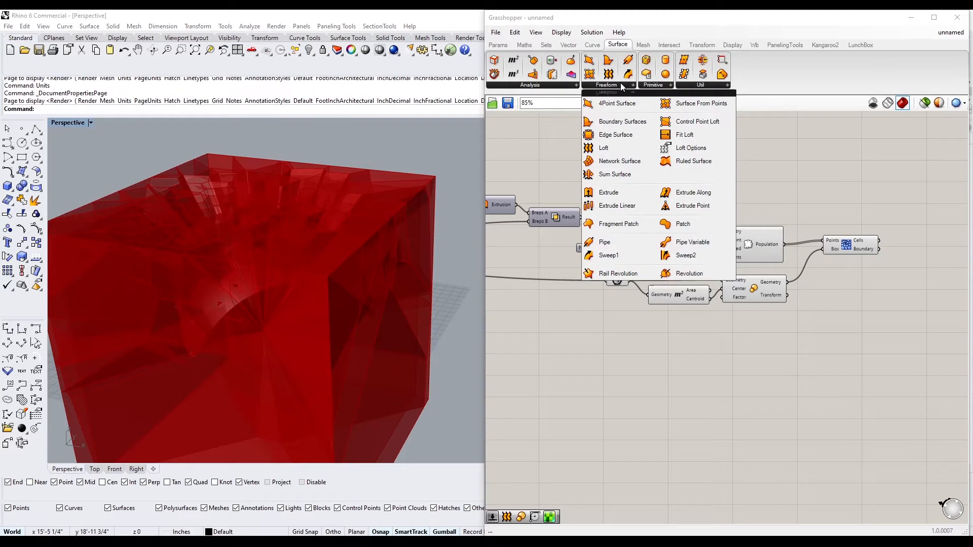
pyautogui.click(570, 86)
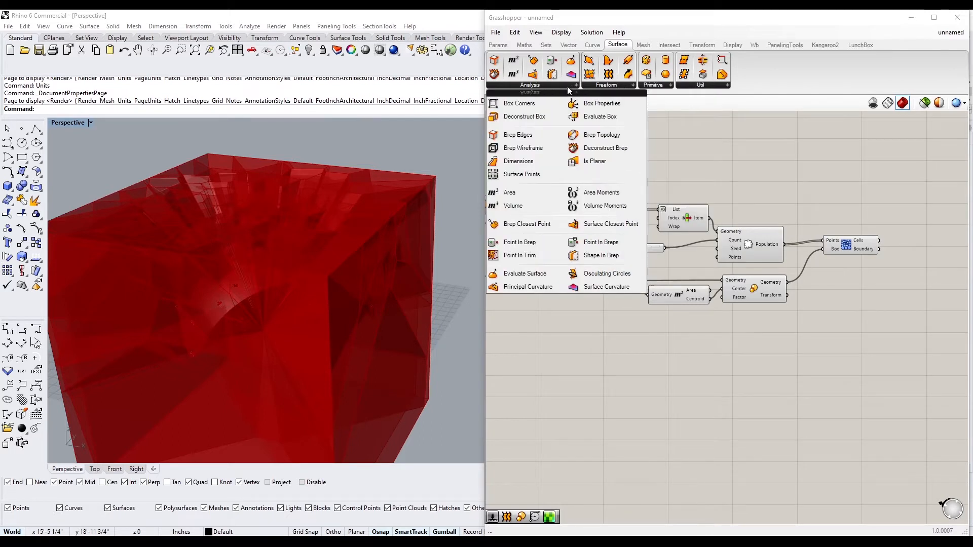
pyautogui.click(701, 86)
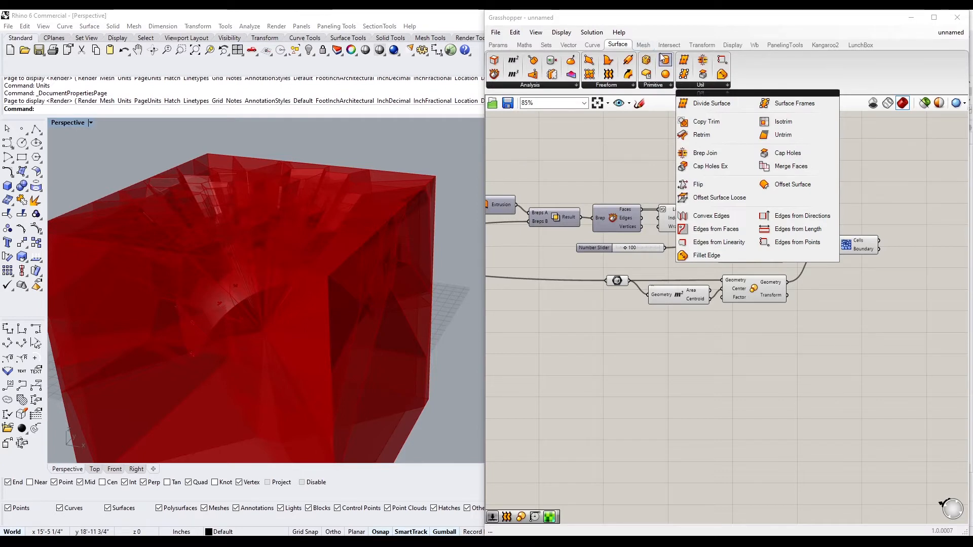
pyautogui.click(665, 48)
pyautogui.click(685, 85)
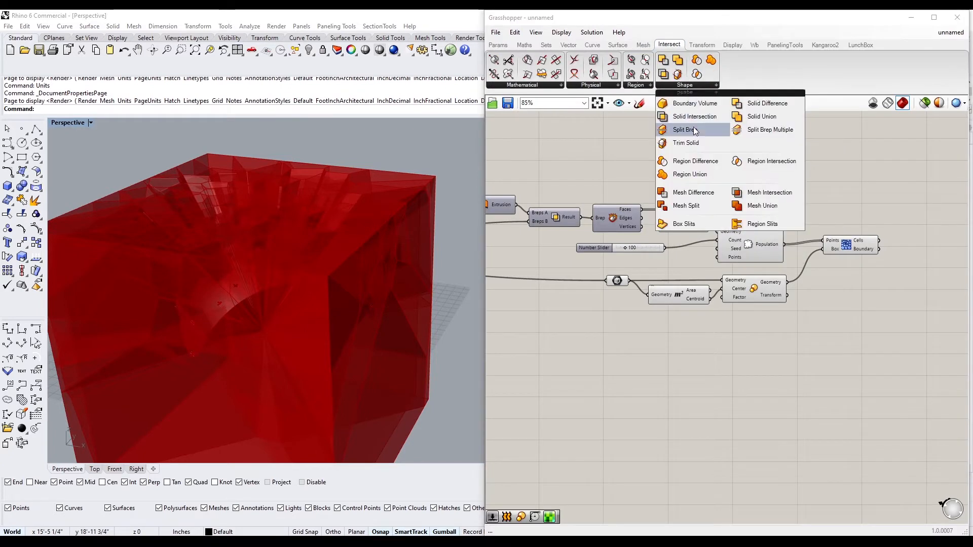
# Add a Surface Split component and connect the List Item output to its Surface input
pyautogui.doubleClick(842, 172)
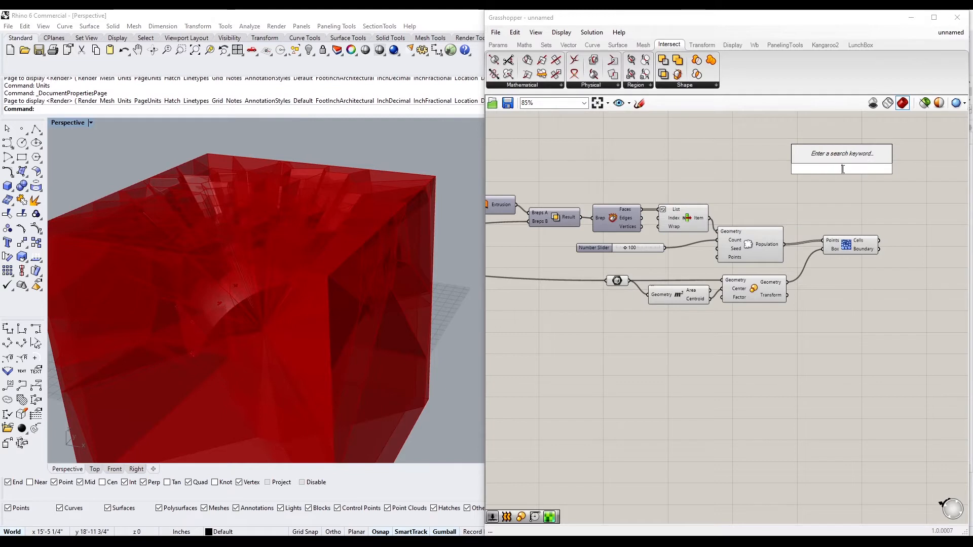
pyautogui.write('split')
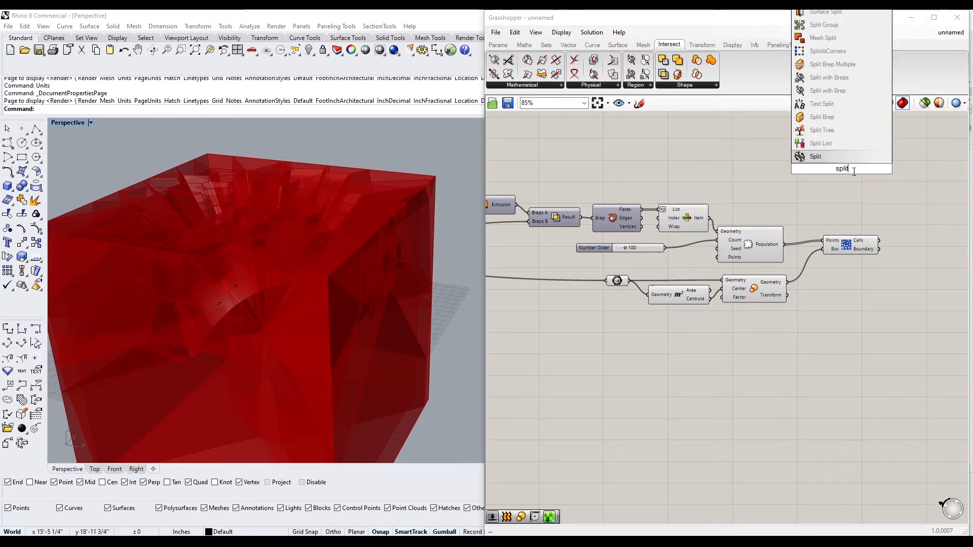
pyautogui.doubleClick(856, 189)
pyautogui.write('surface')
pyautogui.click(847, 100)
pyautogui.moveTo(855, 188); pyautogui.dragTo(741, 205, button='right')
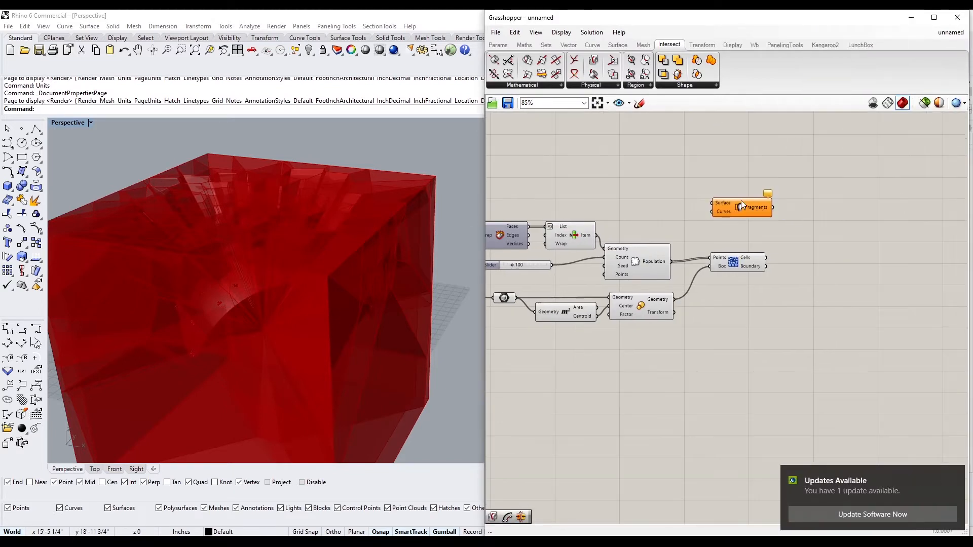
pyautogui.click(576, 238)
pyautogui.moveTo(597, 235); pyautogui.dragTo(801, 208)
# Set the Populate Geometry count slider to 50
pyautogui.moveTo(510, 326); pyautogui.dragTo(730, 319, button='right')
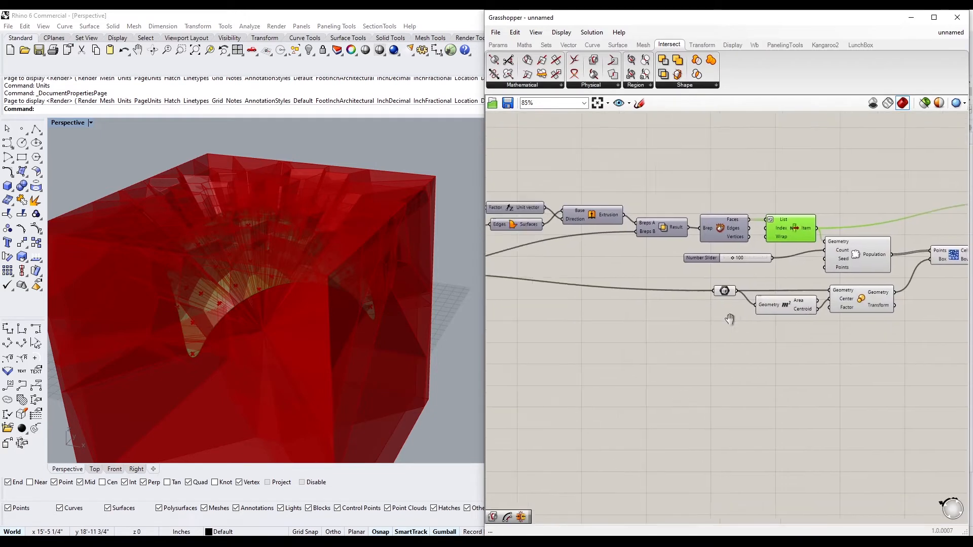
pyautogui.scroll(3, 710, 278)
pyautogui.click(769, 240)
pyautogui.write('50')
pyautogui.press('Return')
# Connect the Voronoi 3D Cells output to the Curves input of Surface Split
pyautogui.scroll(-3, 773, 240)
pyautogui.moveTo(962, 251); pyautogui.dragTo(659, 311, button='right')
pyautogui.click(658, 306)
pyautogui.moveTo(772, 283); pyautogui.dragTo(720, 300, button='right')
pyautogui.moveTo(720, 300); pyautogui.dragTo(705, 316)
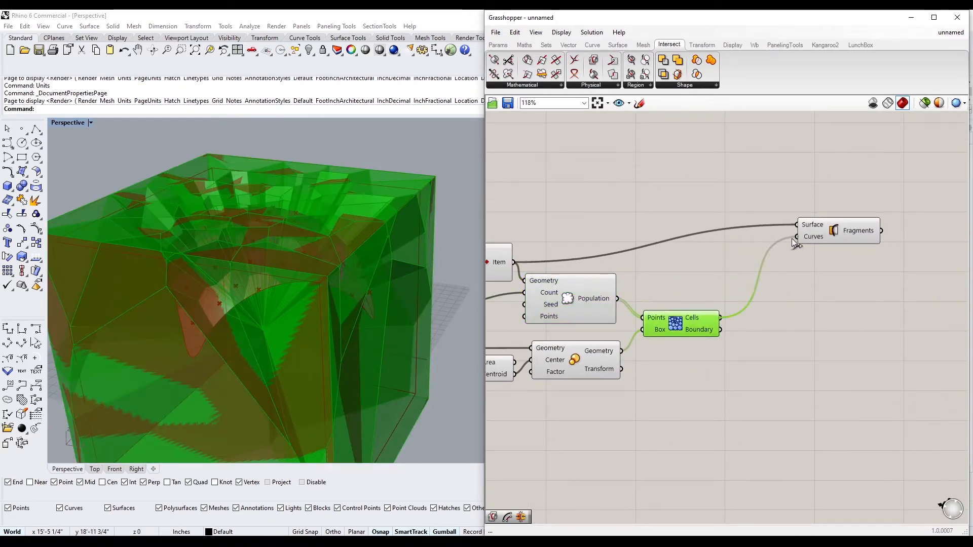
pyautogui.moveTo(792, 238); pyautogui.dragTo(795, 237)
# Add a Brep | Brep intersection component beside the Voronoi 3D component
pyautogui.doubleClick(780, 323)
pyautogui.write('int')
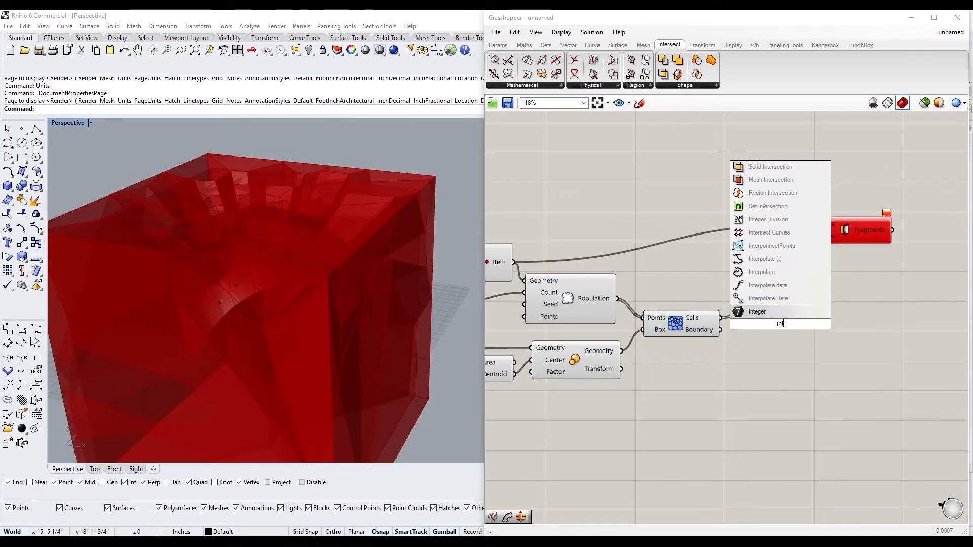
pyautogui.click(594, 87)
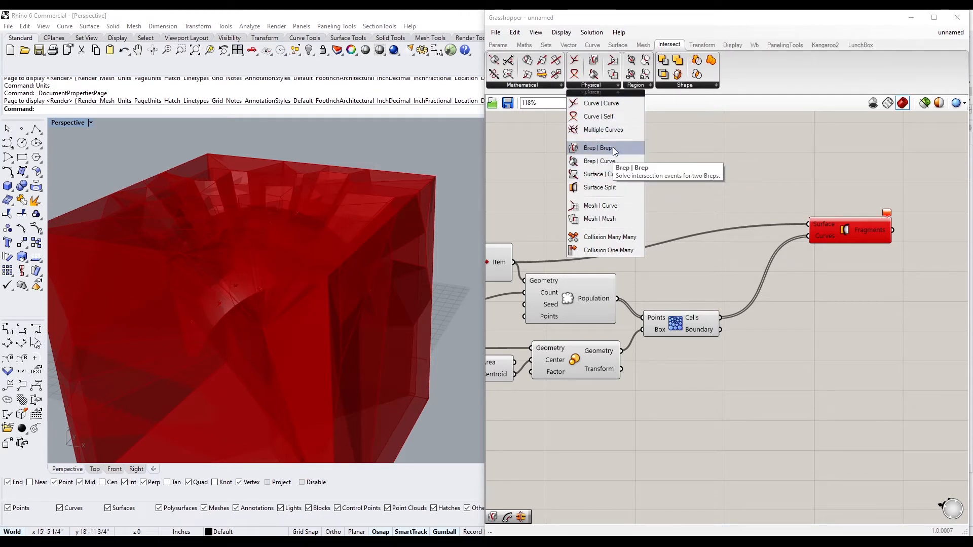
pyautogui.click(620, 160)
pyautogui.click(706, 263)
pyautogui.moveTo(641, 271); pyautogui.dragTo(727, 275, button='right')
pyautogui.moveTo(790, 262); pyautogui.dragTo(794, 258)
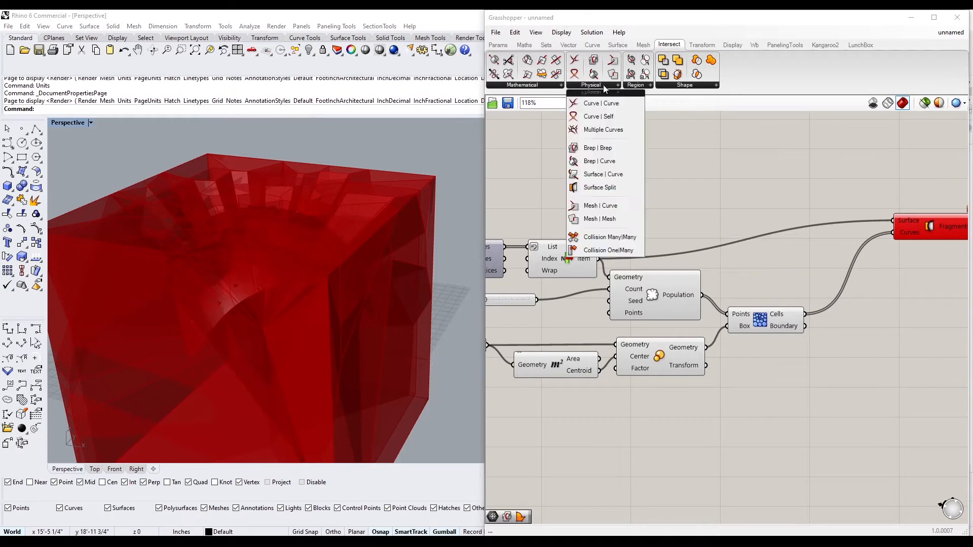
pyautogui.moveTo(620, 161); pyautogui.dragTo(787, 272)
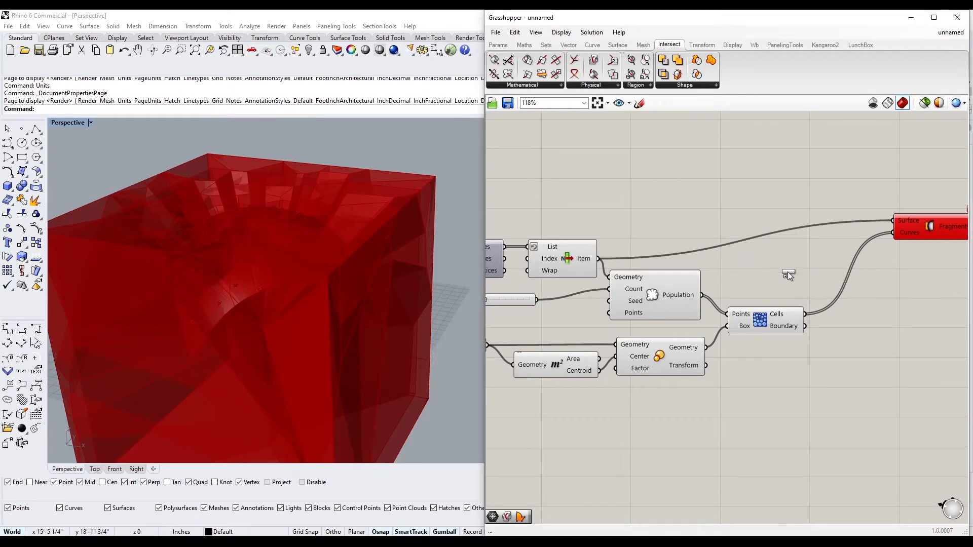
# Connect the Voronoi Cells to Brep B and the List Item output to Brep A of the intersection component
pyautogui.moveTo(805, 314); pyautogui.dragTo(859, 298)
pyautogui.moveTo(891, 290); pyautogui.dragTo(879, 277)
pyautogui.moveTo(634, 263); pyautogui.dragTo(834, 262)
pyautogui.moveTo(883, 274); pyautogui.dragTo(721, 282, button='right')
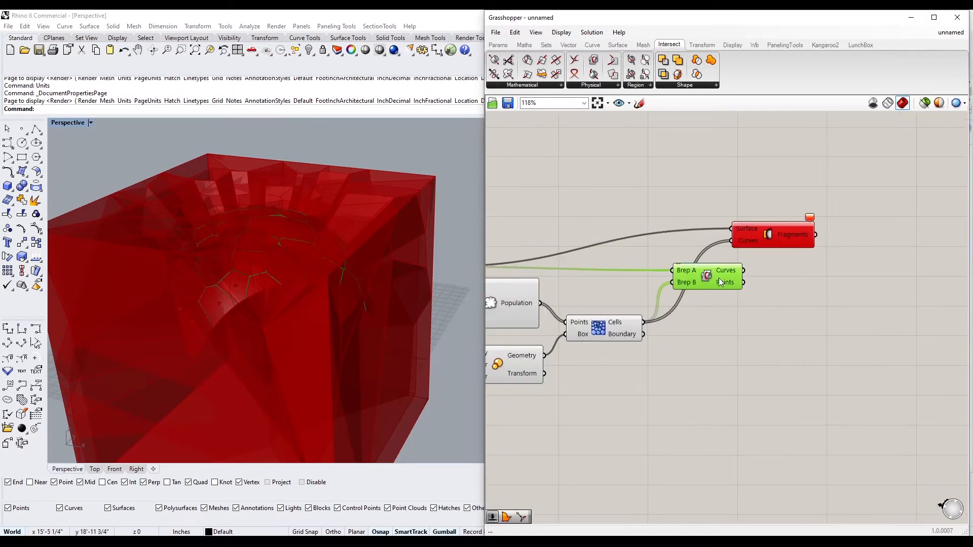
# Turn off the preview of the Voronoi 3D component and of the Box, Area and Scale components
pyautogui.scroll(-3, 712, 322)
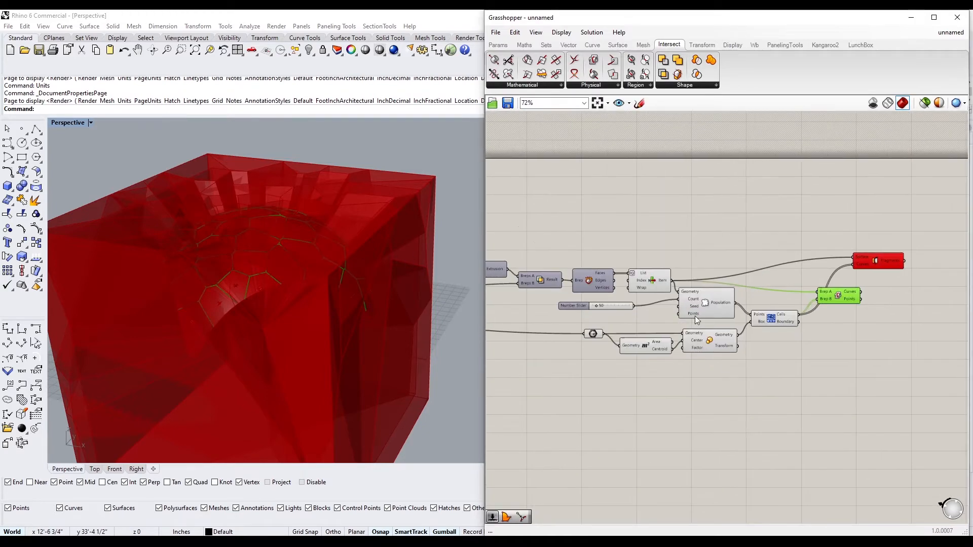
pyautogui.rightClick(771, 318)
pyautogui.click(778, 339)
pyautogui.moveTo(607, 254); pyautogui.dragTo(755, 230, button='right')
pyautogui.moveTo(880, 350); pyautogui.dragTo(721, 300)
pyautogui.middleClick(721, 299)
pyautogui.click(755, 326)
pyautogui.moveTo(355, 284); pyautogui.dragTo(375, 284, button='right')
# Feed the Brep | Brep intersection Curves into the Curves input of Surface Split in place of the Voronoi cells
pyautogui.moveTo(809, 256); pyautogui.dragTo(733, 229, button='right')
pyautogui.scroll(1, 768, 243)
pyautogui.click(753, 238)
pyautogui.click(811, 238)
pyautogui.click(903, 258)
pyautogui.scroll(-3, 885, 292)
pyautogui.moveTo(585, 284)
pyautogui.mouseDown(button='right')
pyautogui.moveTo(701, 285)
pyautogui.moveTo(586, 283)
pyautogui.mouseUp(button='right')
pyautogui.scroll(3, 756, 265)
pyautogui.click(796, 259)
pyautogui.moveTo(875, 279); pyautogui.dragTo(639, 298, button='right')
pyautogui.click(828, 250)
pyautogui.click(827, 271)
pyautogui.moveTo(824, 253); pyautogui.dragTo(869, 253)
pyautogui.moveTo(772, 296); pyautogui.dragTo(784, 298)
pyautogui.moveTo(815, 292); pyautogui.dragTo(895, 277)
# Flatten the Curves input of the Surface Split component
pyautogui.rightClick(864, 252)
pyautogui.click(832, 268)
pyautogui.scroll(4, 840, 256)
pyautogui.rightClick(855, 256)
pyautogui.click(897, 336)
# Turn off the preview of the Brep | Brep intersection component
pyautogui.scroll(-2, 862, 304)
pyautogui.moveTo(856, 311); pyautogui.dragTo(758, 321, button='right')
pyautogui.click(758, 321)
pyautogui.rightClick(661, 341)
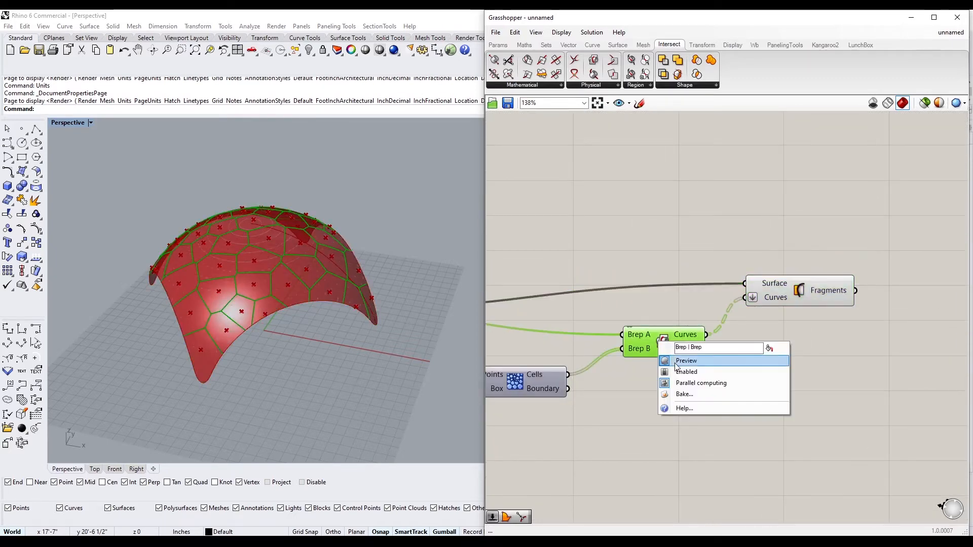
pyautogui.click(682, 361)
pyautogui.moveTo(355, 304); pyautogui.dragTo(385, 299, button='right')
# Turn off the preview of the List Item and Populate Geometry components
pyautogui.scroll(-2, 606, 260)
pyautogui.scroll(-1, 605, 260)
pyautogui.moveTo(605, 261); pyautogui.dragTo(916, 239, button='right')
pyautogui.moveTo(785, 246); pyautogui.dragTo(679, 320)
pyautogui.middleClick(730, 204)
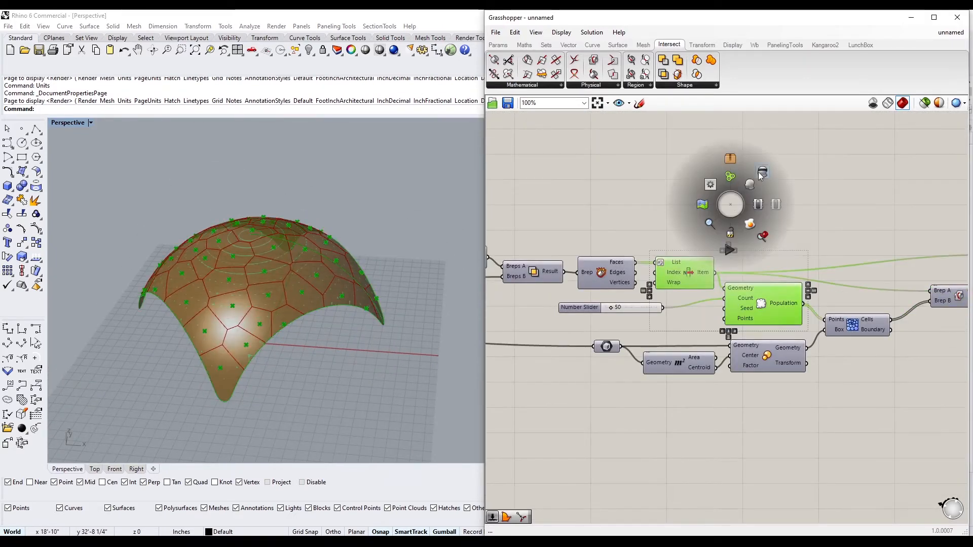
pyautogui.click(761, 173)
pyautogui.moveTo(354, 213); pyautogui.dragTo(345, 231, button='right')
# Delete the Surface Split component and turn the Brep | Brep preview back on
pyautogui.scroll(-2, 791, 248)
pyautogui.moveTo(801, 254); pyautogui.dragTo(611, 293, button='right')
pyautogui.scroll(2, 611, 293)
pyautogui.click(828, 267)
pyautogui.press('Delete')
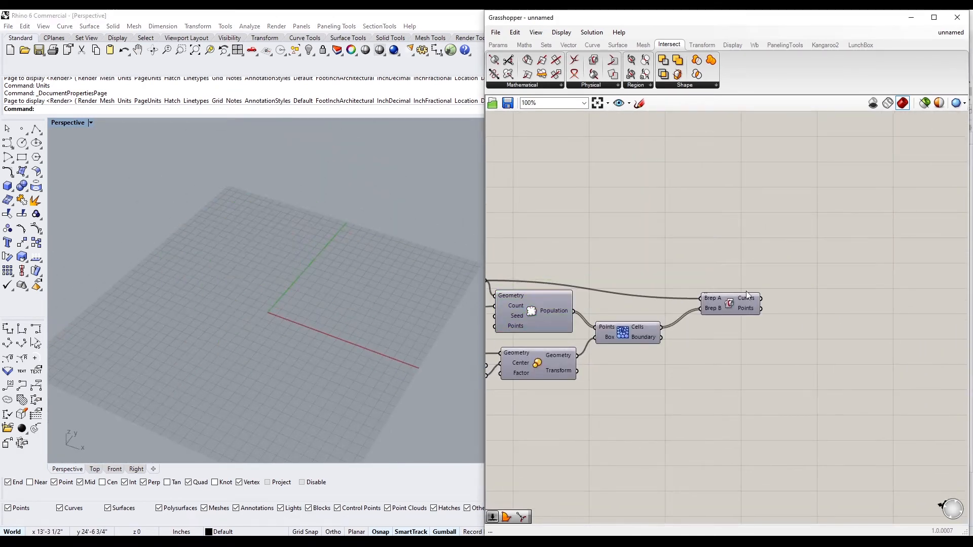
pyautogui.rightClick(747, 295)
pyautogui.click(760, 326)
pyautogui.moveTo(398, 278); pyautogui.dragTo(223, 334, button='right')
# Add a Discontinuity component and connect the Brep | Brep Curves output to its Curve input
pyautogui.doubleClick(855, 285)
pyautogui.write('dis')
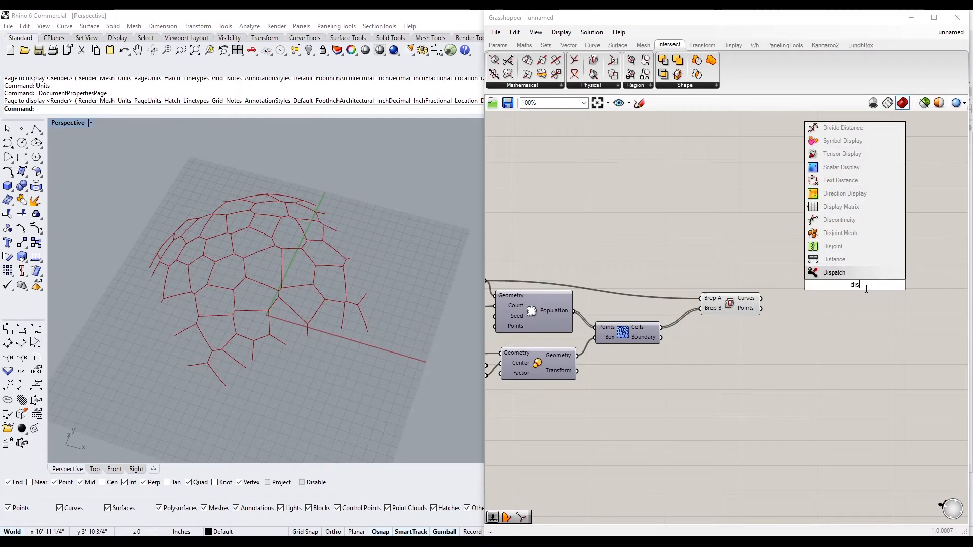
pyautogui.write('c')
pyautogui.click(859, 273)
pyautogui.scroll(2, 759, 303)
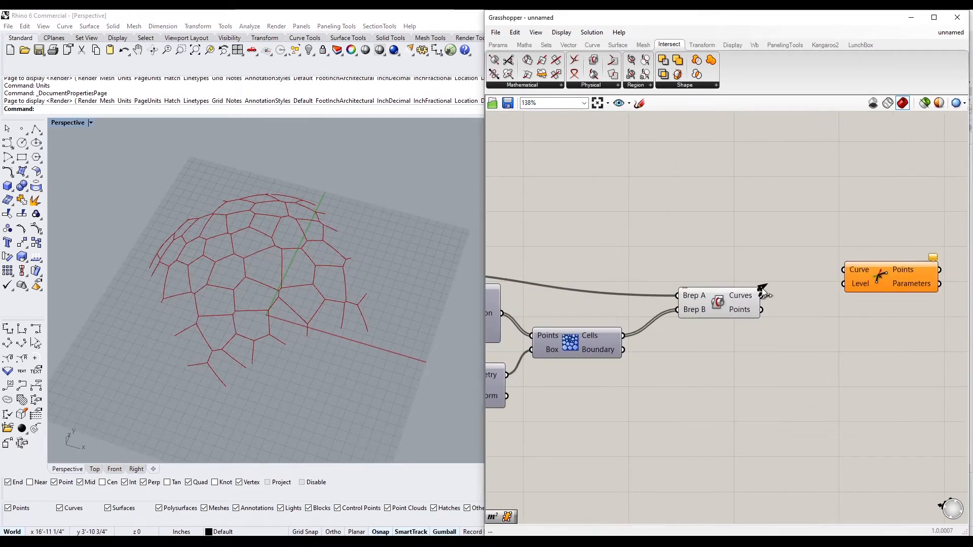
pyautogui.moveTo(761, 295); pyautogui.dragTo(840, 269)
pyautogui.moveTo(874, 272); pyautogui.dragTo(805, 254)
# Add a PolyLine component, feed the Discontinuity Points into its Vertices input, and make the polylines closed
pyautogui.moveTo(880, 273); pyautogui.dragTo(737, 280, button='right')
pyautogui.doubleClick(828, 284)
pyautogui.write('pol')
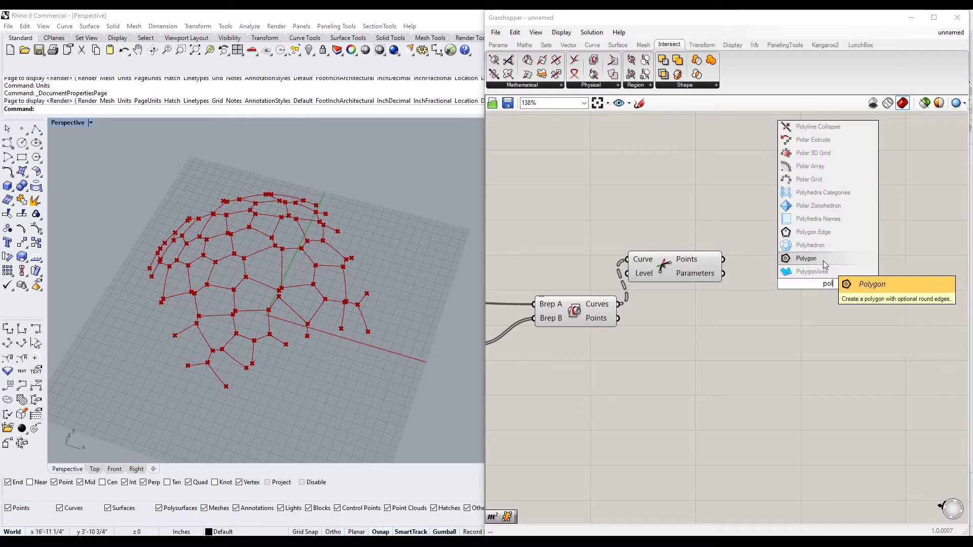
pyautogui.write('y')
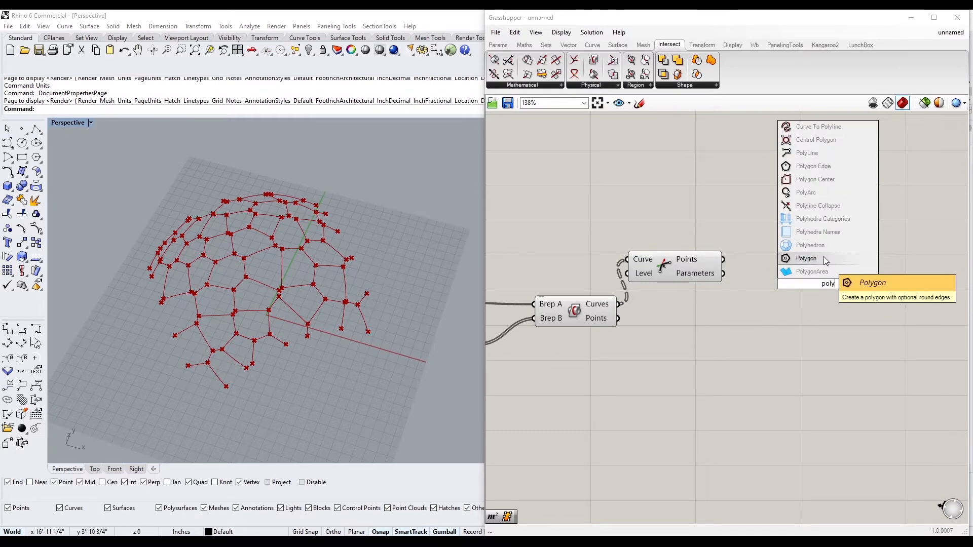
pyautogui.click(820, 154)
pyautogui.rightClick(818, 272)
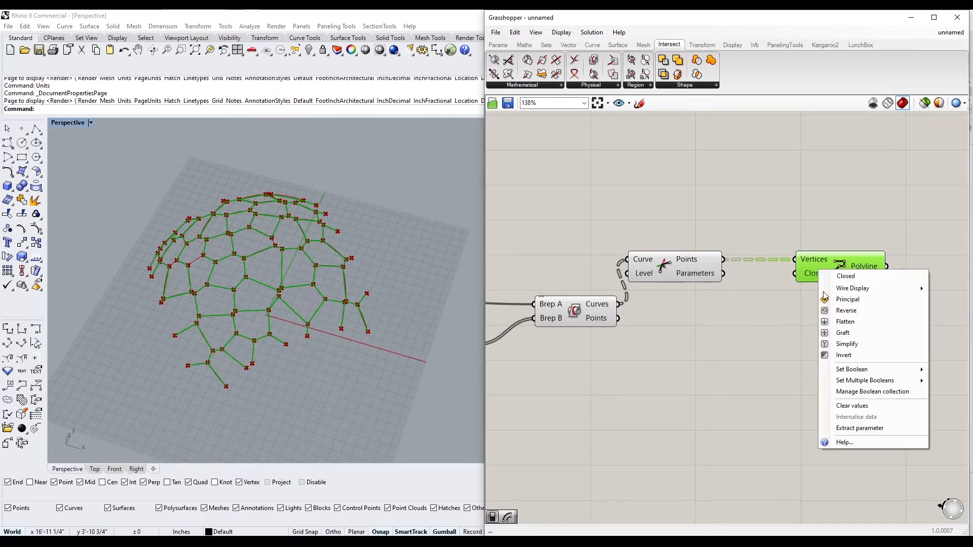
pyautogui.moveTo(869, 371)
pyautogui.click(785, 381)
pyautogui.click(786, 382)
# Align the Discontinuity and PolyLine components with Brep | Brep and turn off the Brep | Brep and Discontinuity previews
pyautogui.moveTo(678, 265); pyautogui.dragTo(688, 310)
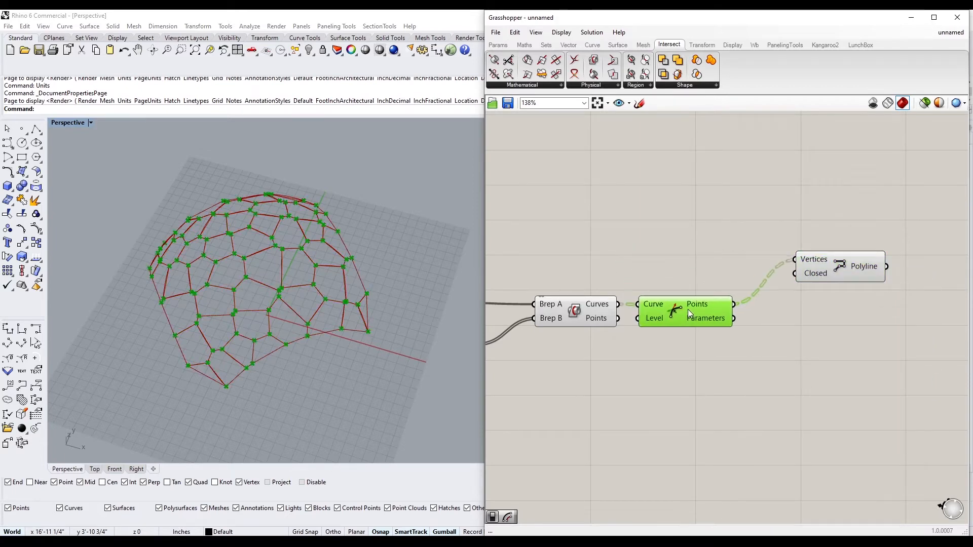
pyautogui.moveTo(860, 266); pyautogui.dragTo(821, 310)
pyautogui.moveTo(680, 369); pyautogui.dragTo(601, 307)
pyautogui.middleClick(608, 249)
pyautogui.click(573, 226)
pyautogui.moveTo(345, 299); pyautogui.dragTo(286, 228, button='right')
# Adjust a number slider that drives the dome's base geometry at the start of the definition
pyautogui.scroll(-2, 646, 228)
pyautogui.moveTo(211, 277); pyautogui.dragTo(305, 259, button='right')
pyautogui.moveTo(527, 234); pyautogui.dragTo(861, 228, button='right')
pyautogui.scroll(-1, 673, 223)
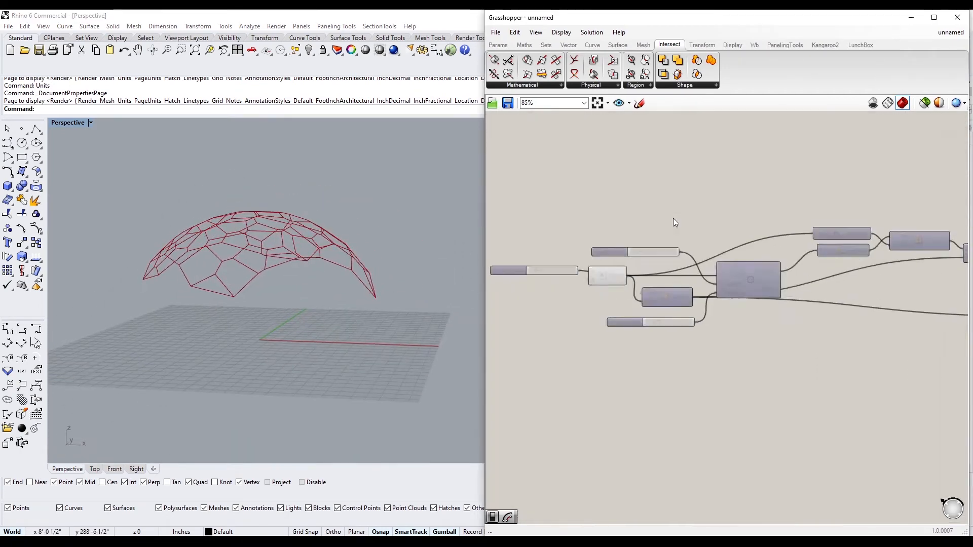
pyautogui.scroll(7, 682, 310)
pyautogui.moveTo(578, 355); pyautogui.dragTo(505, 351)
pyautogui.moveTo(350, 218); pyautogui.dragTo(385, 218, button='right')
pyautogui.doubleClick(574, 350)
pyautogui.press('Return')
pyautogui.scroll(-6, 286, 243)
pyautogui.scroll(-5, 577, 267)
pyautogui.click(725, 328)
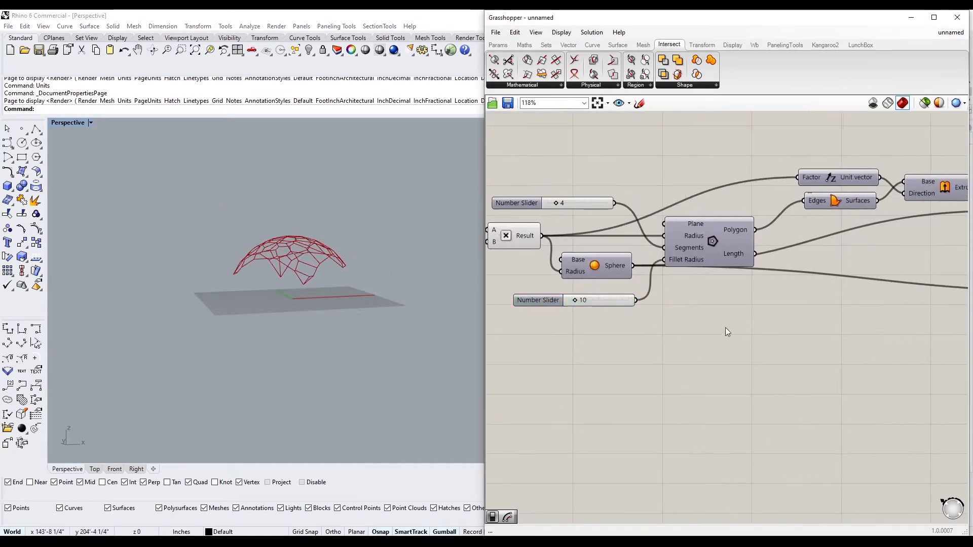
pyautogui.moveTo(963, 325); pyautogui.dragTo(683, 313, button='right')
pyautogui.scroll(-2, 719, 310)
pyautogui.moveTo(357, 227); pyautogui.dragTo(416, 212, button='right')
pyautogui.scroll(-3, 552, 319)
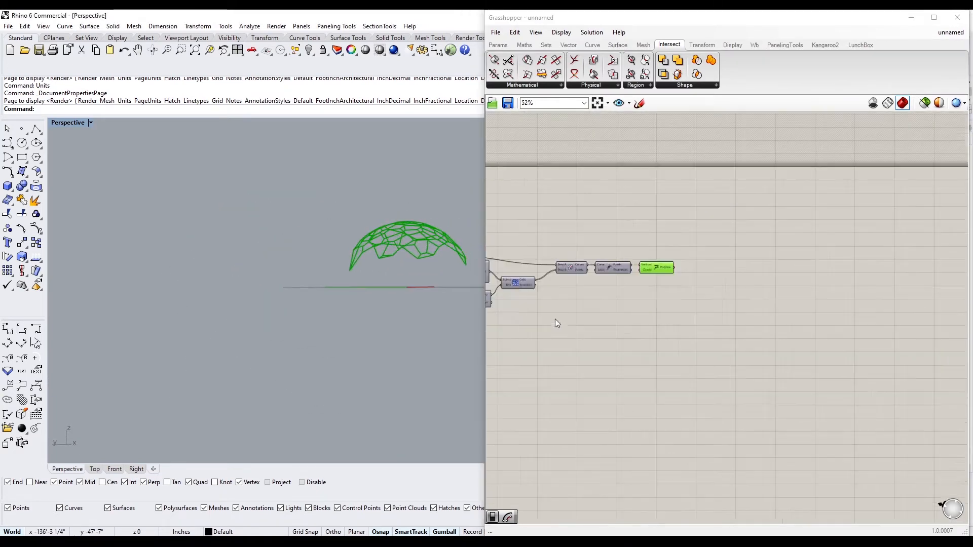
# Show the preview of the List Item that picks the dome surface and examine the Voronoi curves across it
pyautogui.click(555, 318)
pyautogui.scroll(5, 555, 318)
pyautogui.moveTo(537, 279); pyautogui.dragTo(869, 305, button='right')
pyautogui.moveTo(325, 263); pyautogui.dragTo(289, 342, button='right')
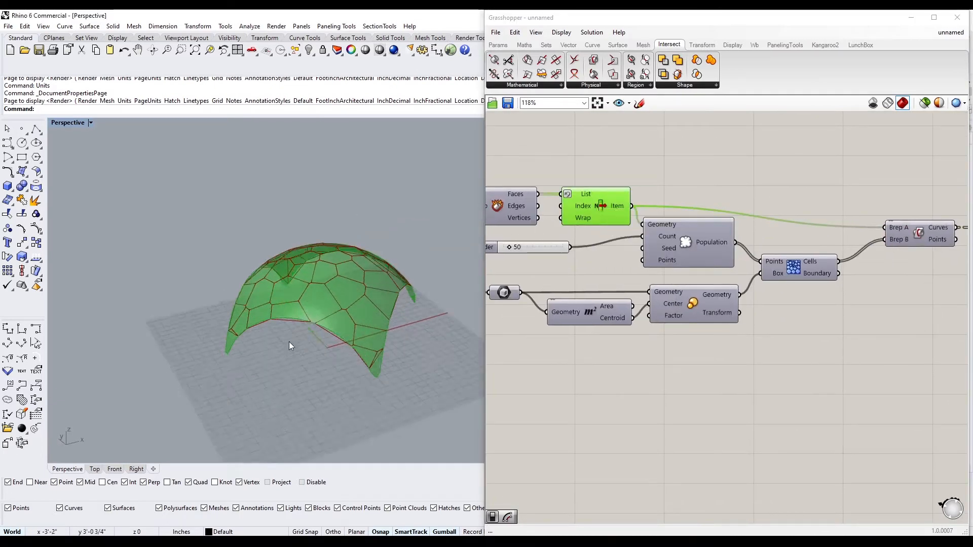
pyautogui.scroll(6, 284, 320)
pyautogui.scroll(-4, 654, 284)
pyautogui.moveTo(860, 283); pyautogui.dragTo(777, 273, button='right')
pyautogui.scroll(3, 777, 274)
# Turn on the Brep | Brep preview and delete the Discontinuity and PolyLine components
pyautogui.click(729, 248)
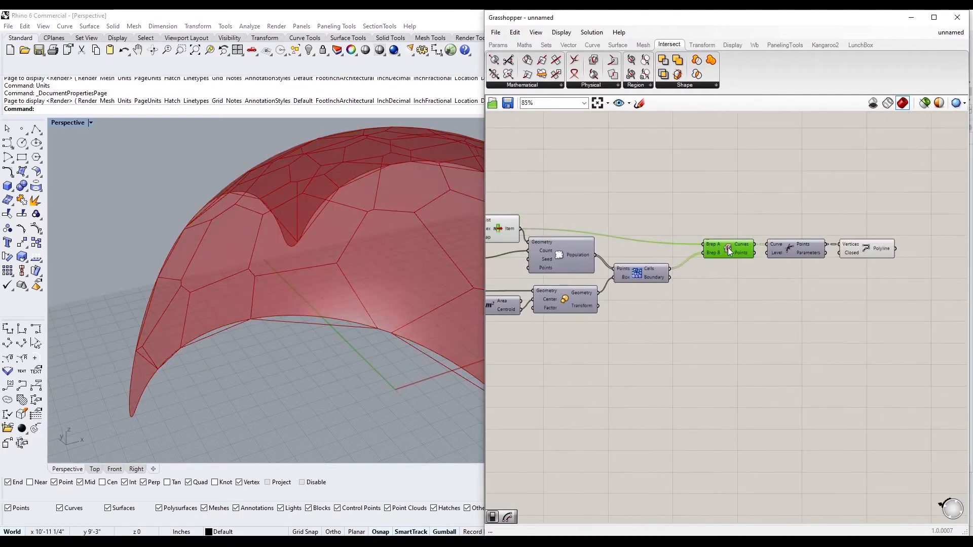
pyautogui.moveTo(946, 296); pyautogui.dragTo(775, 231)
pyautogui.press('Delete')
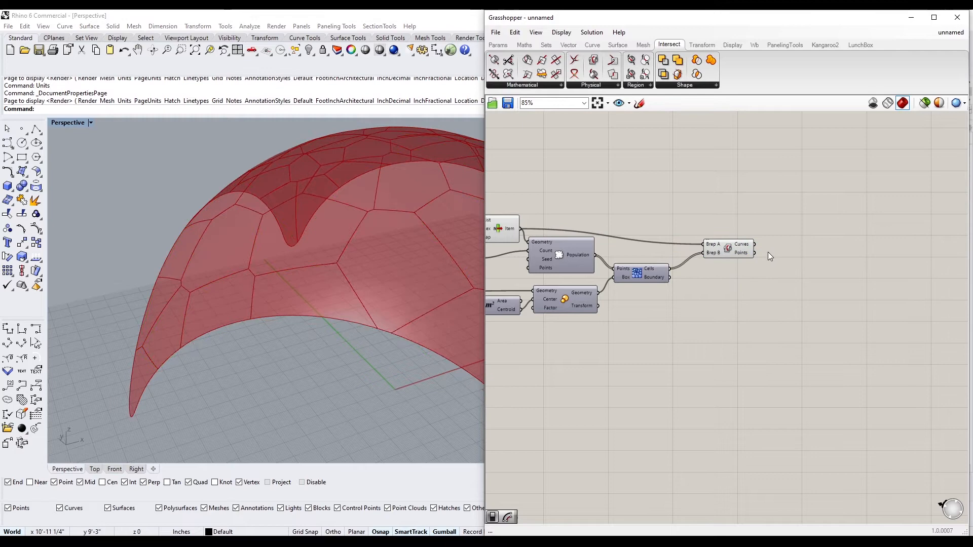
# Add a Brep Edges component, feed the List Item output into its Brep input, and place it above Brep | Brep
pyautogui.doubleClick(810, 245)
pyautogui.write('edge')
pyautogui.click(806, 126)
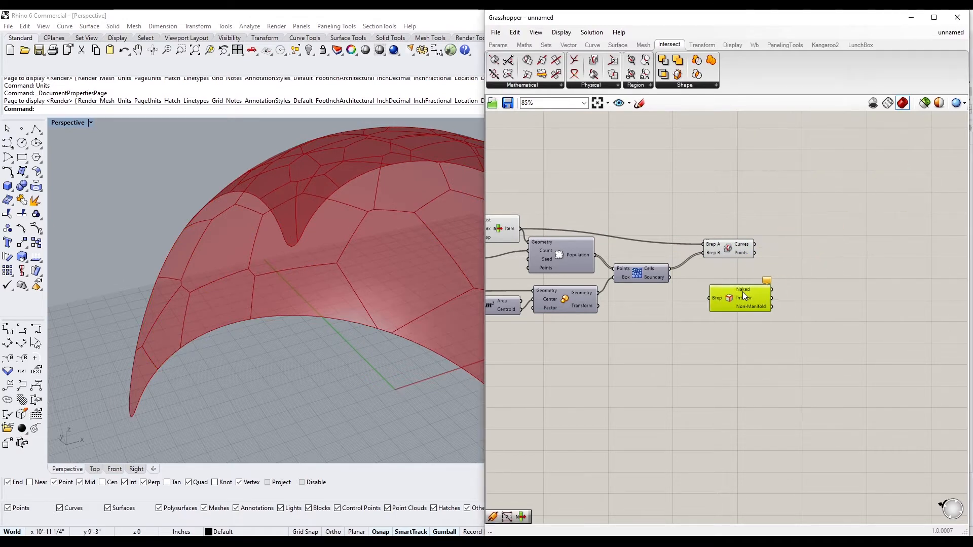
pyautogui.moveTo(743, 291); pyautogui.dragTo(832, 298, button='right')
pyautogui.moveTo(676, 288); pyautogui.dragTo(704, 315, button='right')
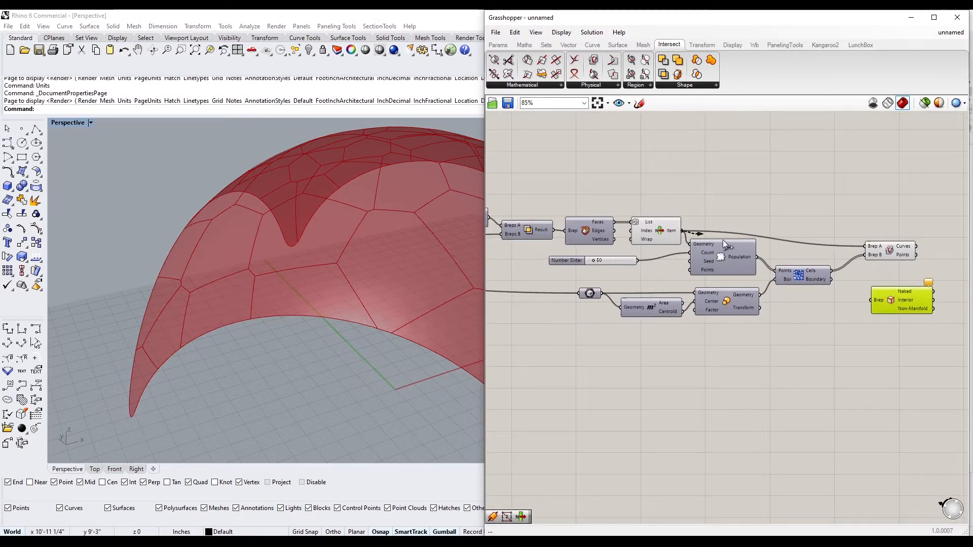
pyautogui.moveTo(723, 241); pyautogui.dragTo(873, 300)
pyautogui.moveTo(887, 303); pyautogui.dragTo(867, 205)
# Try extracting a single naked edge of the dome with a List Item component, and remove that component
pyautogui.moveTo(800, 187); pyautogui.dragTo(578, 212, button='right')
pyautogui.doubleClick(759, 245)
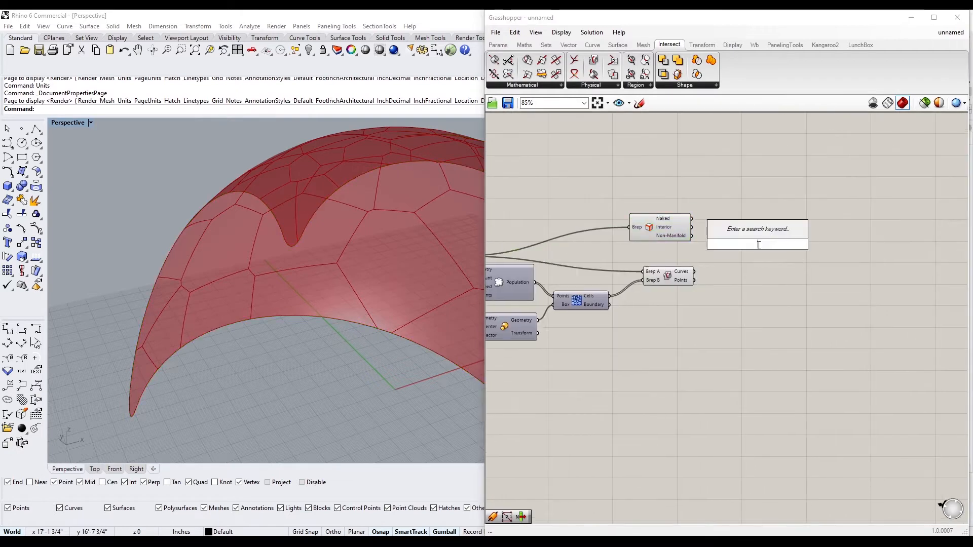
pyautogui.write('list item')
pyautogui.click(753, 138)
pyautogui.scroll(3, 674, 222)
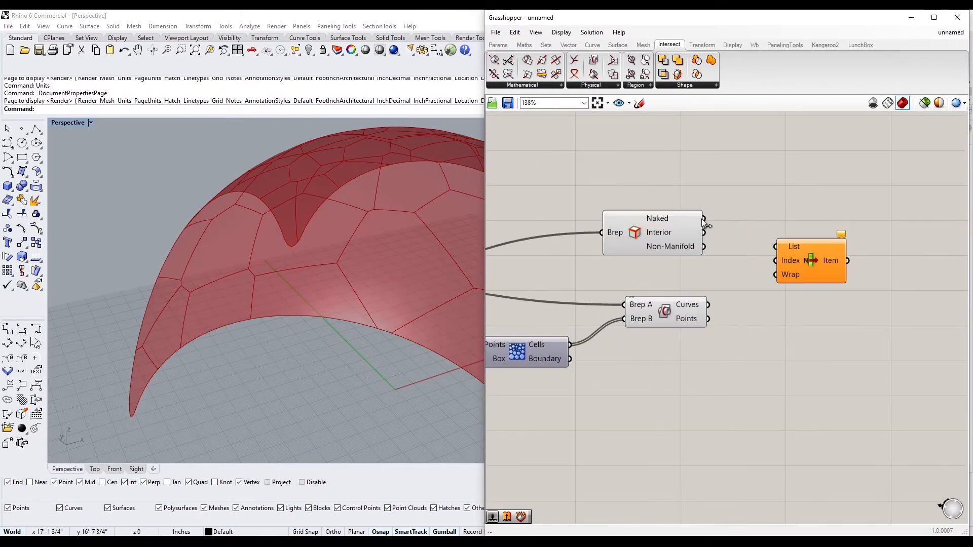
pyautogui.moveTo(767, 240); pyautogui.dragTo(775, 246)
pyautogui.click(795, 251)
pyautogui.moveTo(385, 228); pyautogui.dragTo(350, 284, button='right')
pyautogui.scroll(-4, 350, 283)
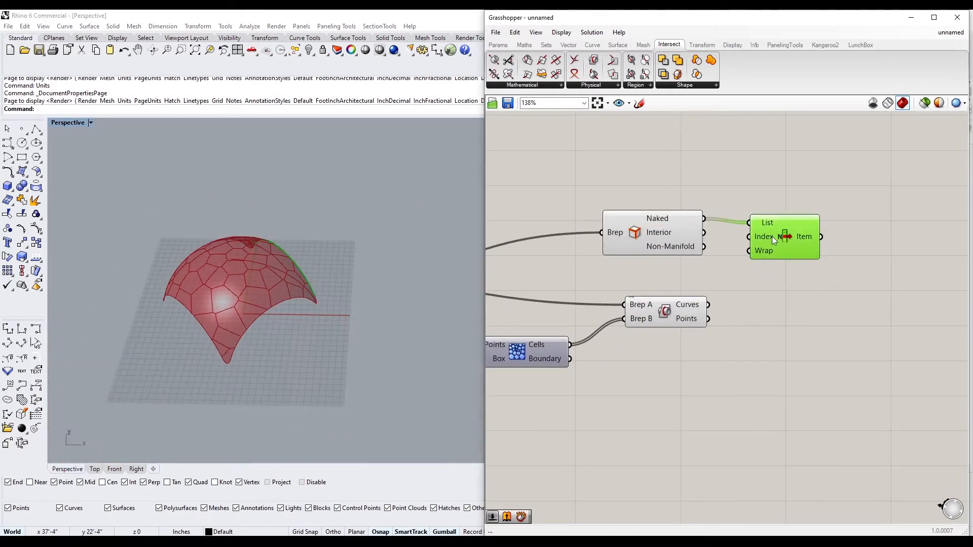
pyautogui.press('Delete')
# Add a Curve parameter fed by the Naked output of Brep Edges and turn off the Brep Edges preview
pyautogui.doubleClick(738, 240)
pyautogui.write('cur')
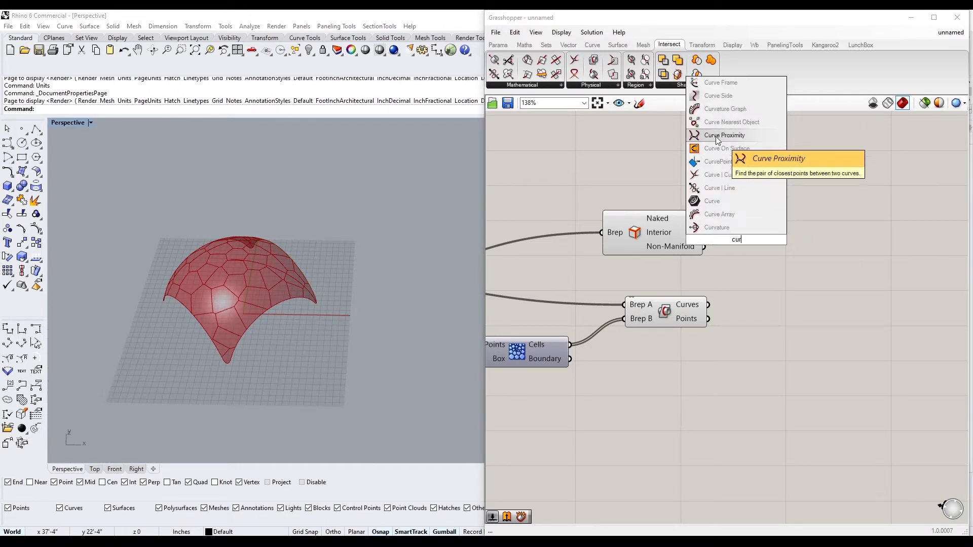
pyautogui.click(718, 199)
pyautogui.scroll(2, 706, 219)
pyautogui.moveTo(705, 219); pyautogui.dragTo(781, 223)
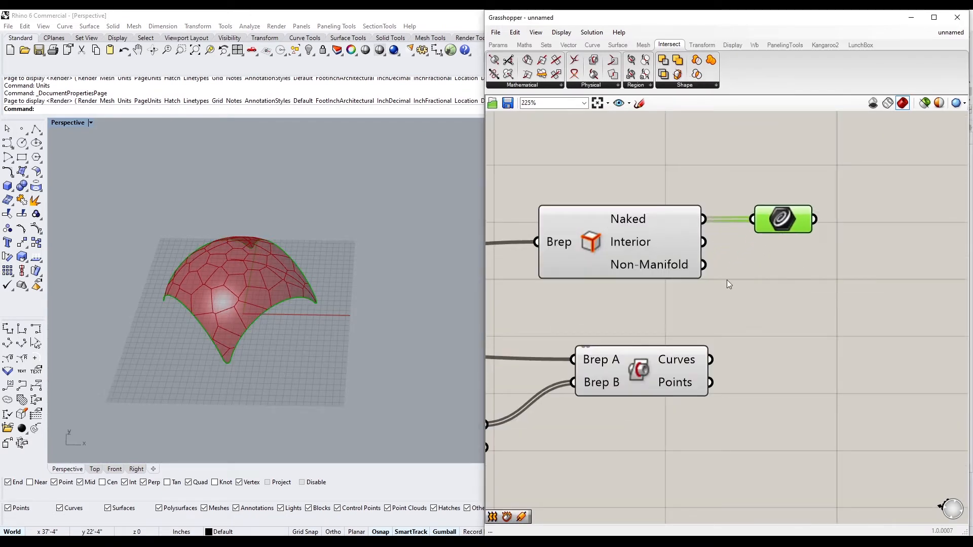
pyautogui.moveTo(727, 279); pyautogui.dragTo(588, 193)
pyautogui.middleClick(584, 175)
pyautogui.click(564, 155)
pyautogui.moveTo(776, 223); pyautogui.dragTo(756, 216)
# Add a second Curve parameter fed by the Brep | Brep Curves output and turn off the Brep | Brep preview
pyautogui.moveTo(661, 354); pyautogui.dragTo(644, 355)
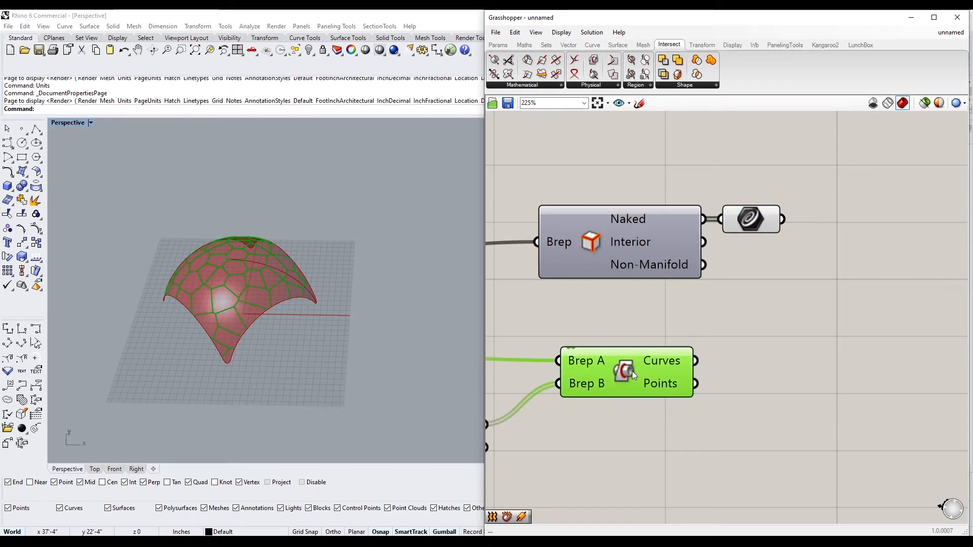
pyautogui.click(766, 380)
pyautogui.doubleClick(766, 380)
pyautogui.write('cul')
pyautogui.click(741, 342)
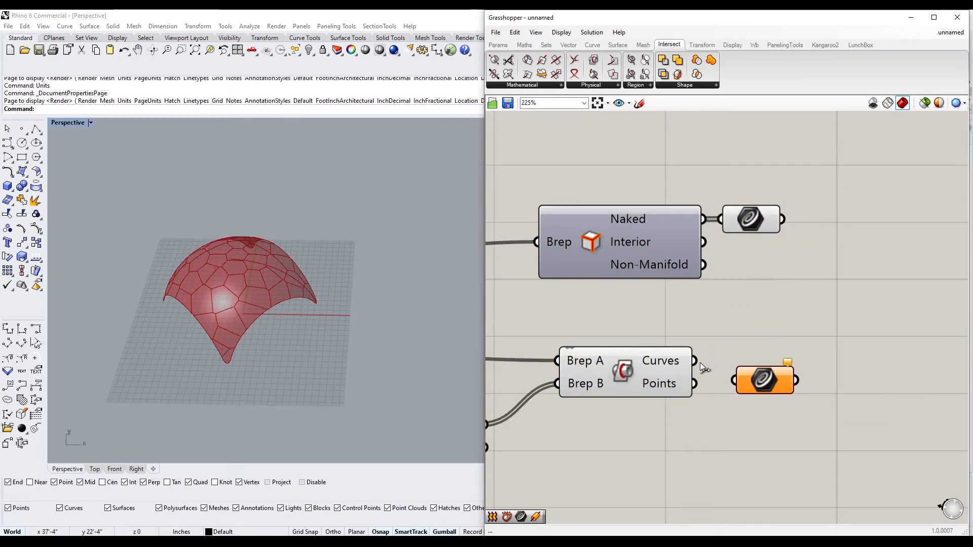
pyautogui.moveTo(698, 414); pyautogui.dragTo(532, 198)
pyautogui.middleClick(632, 189)
# Turn off the preview of the List Item carrying the dome surface and check the remaining curve network
pyautogui.scroll(-2, 640, 315)
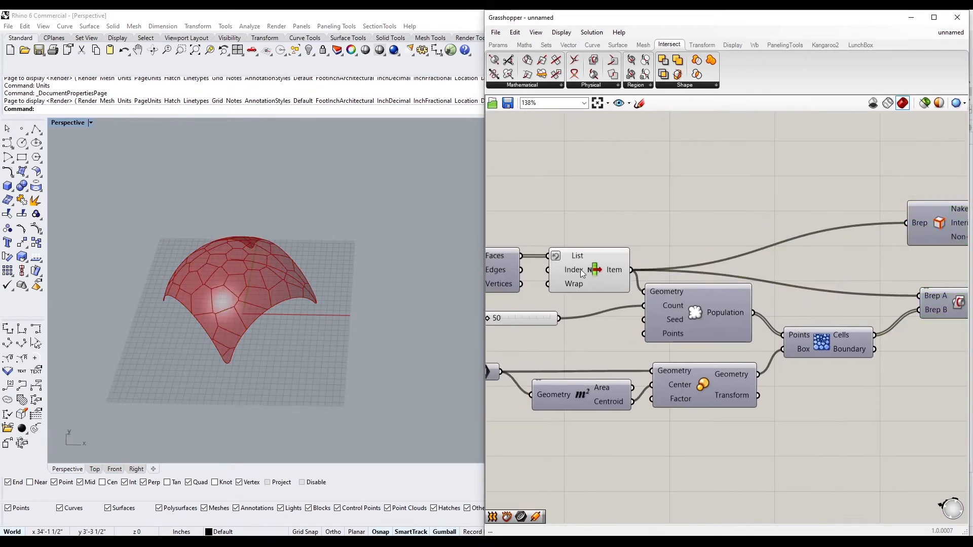
pyautogui.click(557, 284)
pyautogui.moveTo(355, 299); pyautogui.dragTo(332, 238, button='right')
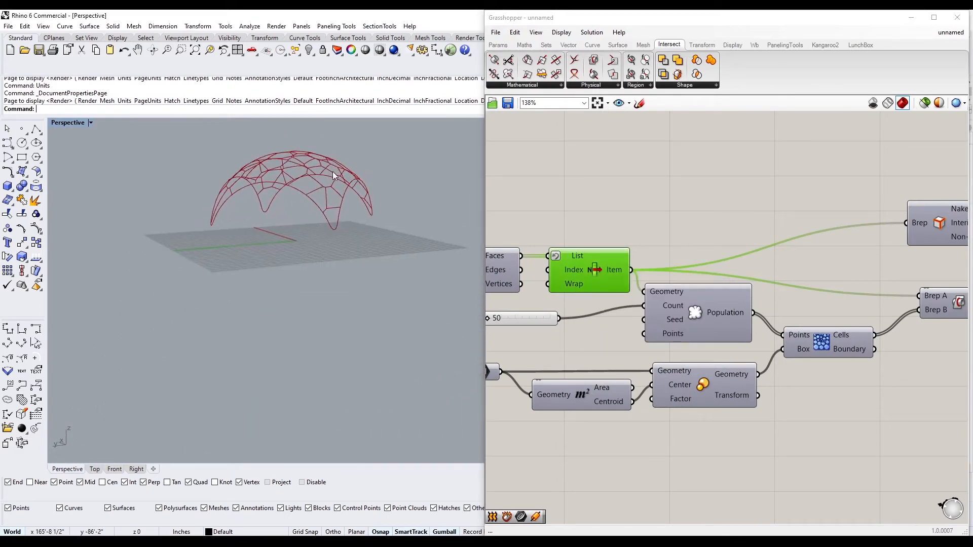
pyautogui.scroll(8, 337, 202)
pyautogui.scroll(-5, 331, 282)
pyautogui.moveTo(331, 281); pyautogui.dragTo(312, 296, button='right')
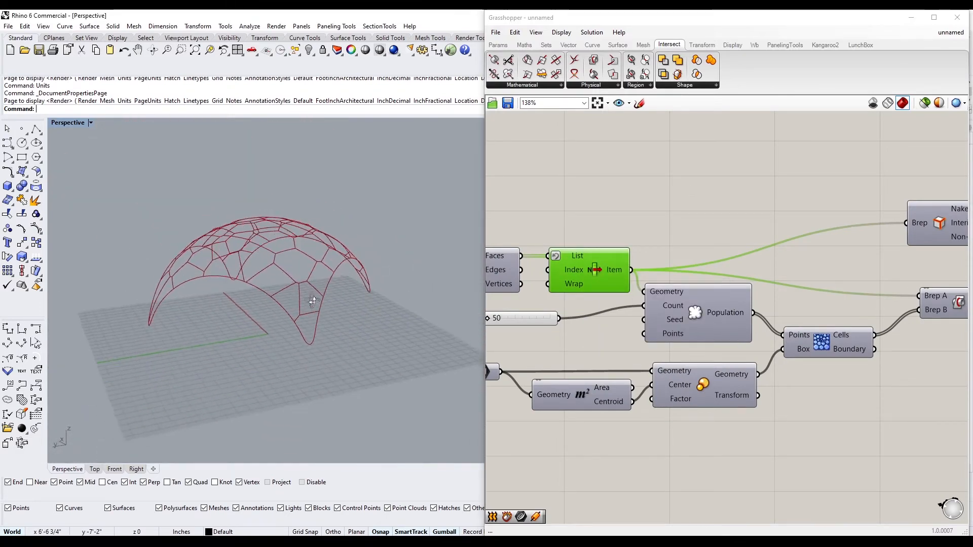
# Add a Discontinuity component below the second Curve parameter and connect the Brep | Brep Curves output to its Curve input
pyautogui.scroll(-3, 558, 304)
pyautogui.moveTo(826, 340); pyautogui.dragTo(691, 340, button='right')
pyautogui.scroll(3, 669, 283)
pyautogui.click(669, 301)
pyautogui.moveTo(335, 319); pyautogui.dragTo(307, 349, button='right')
pyautogui.moveTo(604, 392); pyautogui.dragTo(748, 365, button='right')
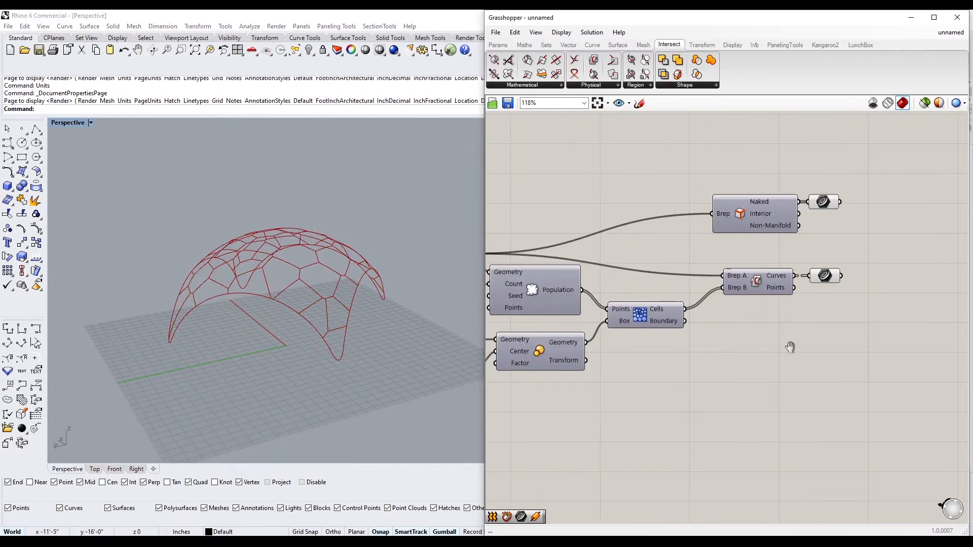
pyautogui.click(639, 337)
pyautogui.doubleClick(749, 391)
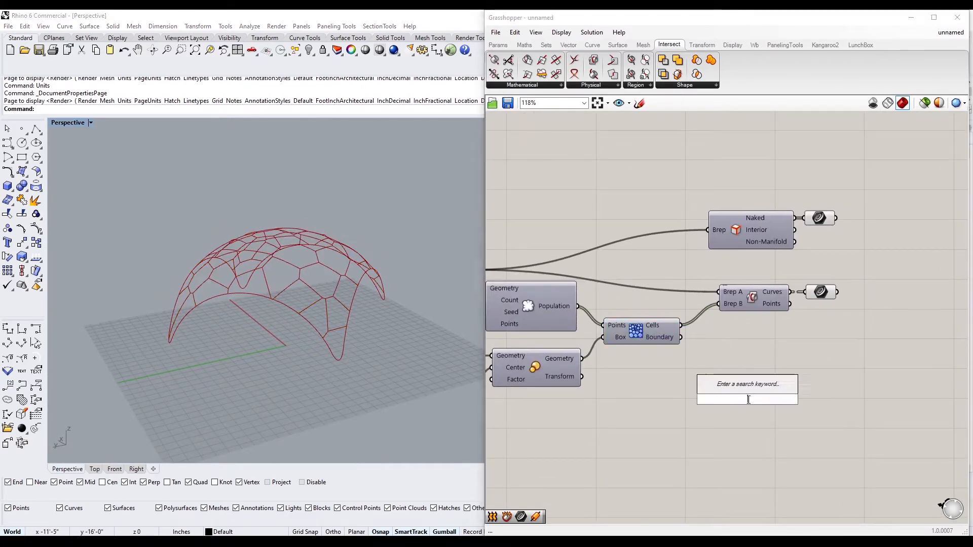
pyautogui.rightClick(830, 382)
pyautogui.click(822, 336)
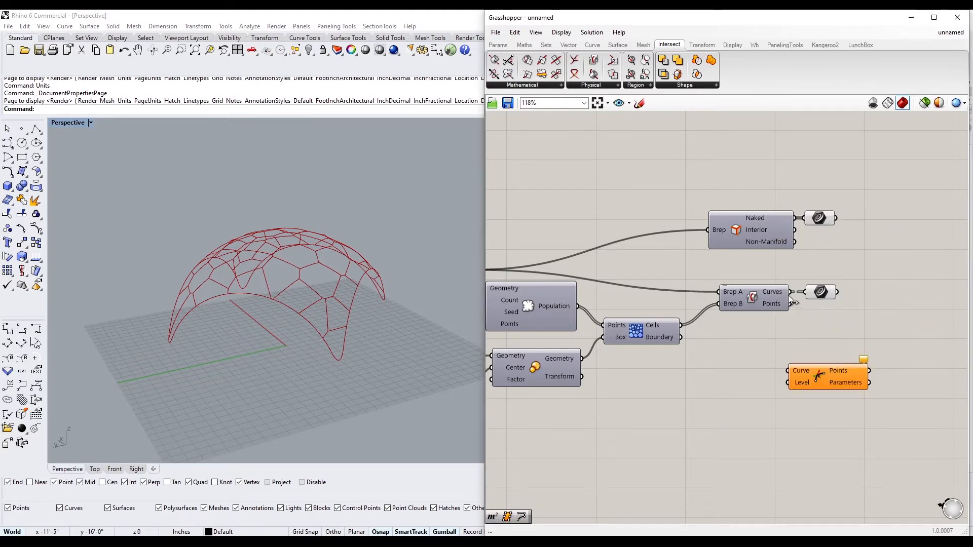
pyautogui.moveTo(790, 292); pyautogui.dragTo(834, 374)
# Try feeding the Discontinuity Points into a new Polygon component
pyautogui.moveTo(918, 418); pyautogui.dragTo(784, 409, button='right')
pyautogui.doubleClick(808, 398)
pyautogui.write('pol')
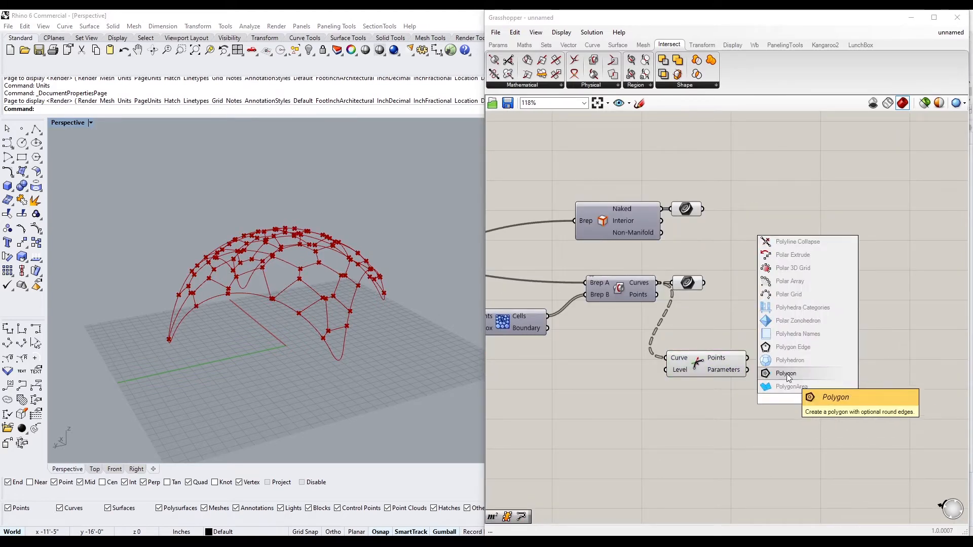
pyautogui.click(786, 374)
pyautogui.moveTo(811, 372); pyautogui.dragTo(805, 372)
# Turn off the previews of the Discontinuity component and the Curve parameter holding the intersection curves
pyautogui.click(706, 363)
pyautogui.middleClick(698, 332)
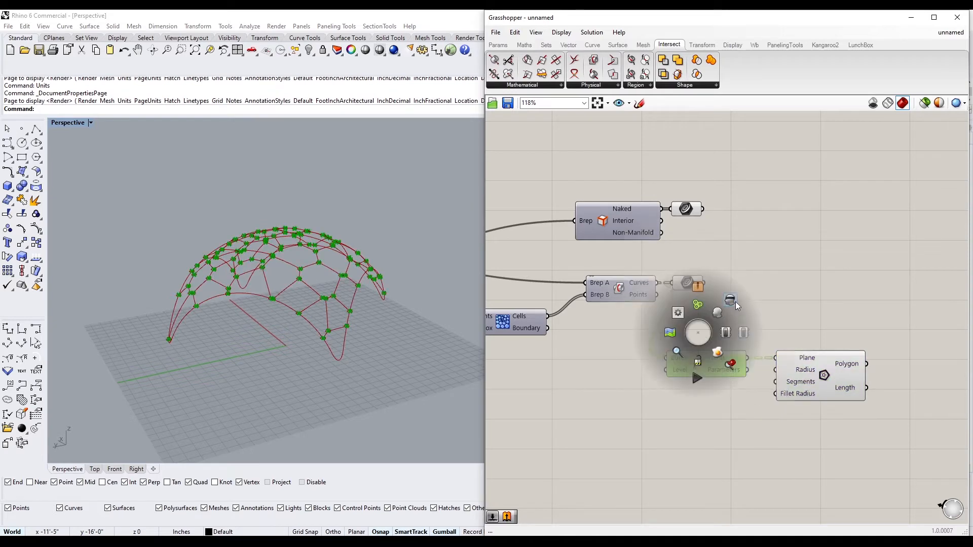
pyautogui.click(735, 303)
pyautogui.moveTo(786, 257); pyautogui.dragTo(638, 299)
pyautogui.middleClick(704, 274)
pyautogui.click(735, 247)
pyautogui.moveTo(400, 244); pyautogui.dragTo(386, 268, button='right')
# Replace the Polygon component with a PolyLine component and feed the Discontinuity Points into its Vertices input
pyautogui.click(832, 393)
pyautogui.press('Delete')
pyautogui.doubleClick(813, 349)
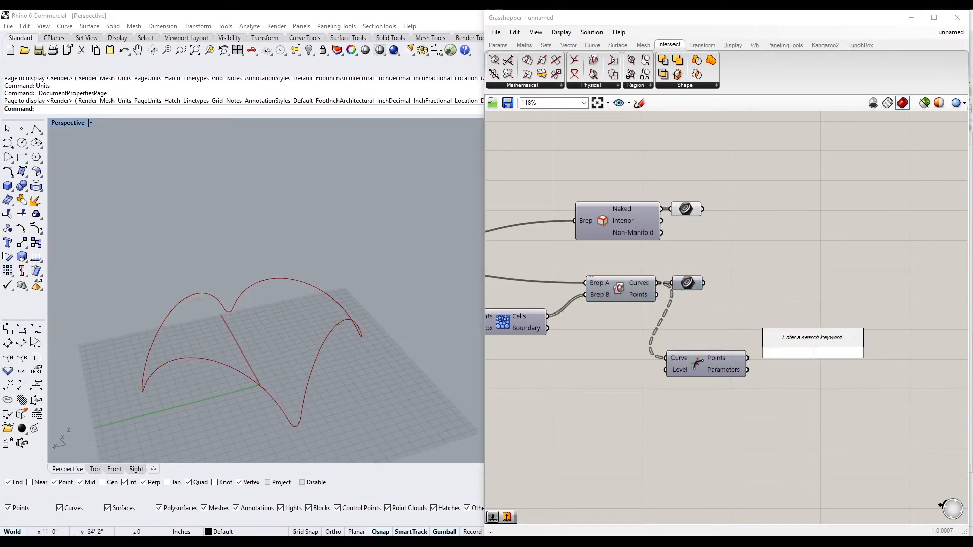
pyautogui.write('pol')
pyautogui.scroll(1, 788, 267)
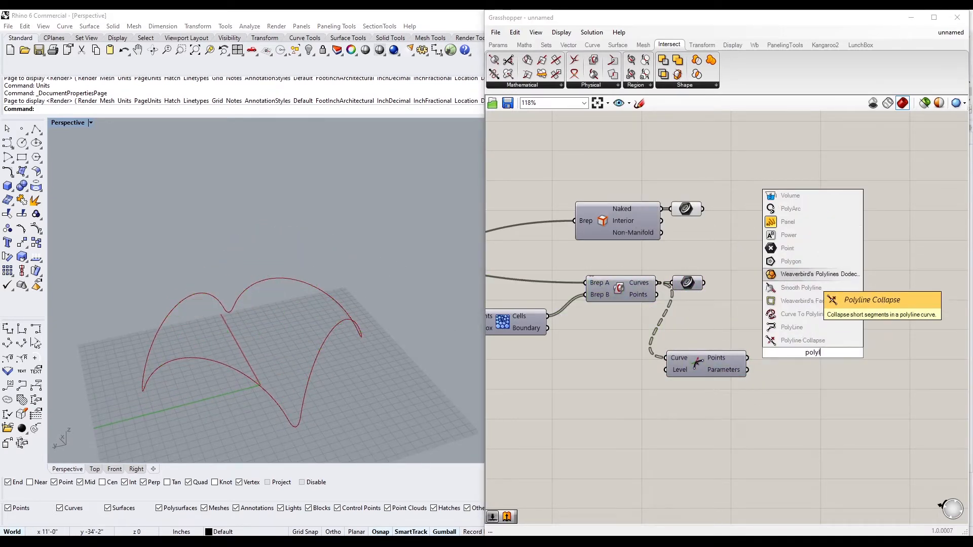
pyautogui.click(798, 261)
pyautogui.moveTo(748, 358); pyautogui.dragTo(793, 384)
# Inspect the polyline cells on the dome and set the PolyLine component to make them closed
pyautogui.moveTo(216, 283); pyautogui.dragTo(320, 201, button='right')
pyautogui.scroll(5, 320, 201)
pyautogui.click(528, 258)
pyautogui.scroll(-5, 212, 229)
pyautogui.moveTo(284, 286); pyautogui.dragTo(395, 243, button='right')
pyautogui.rightClick(789, 383)
pyautogui.click(916, 468)
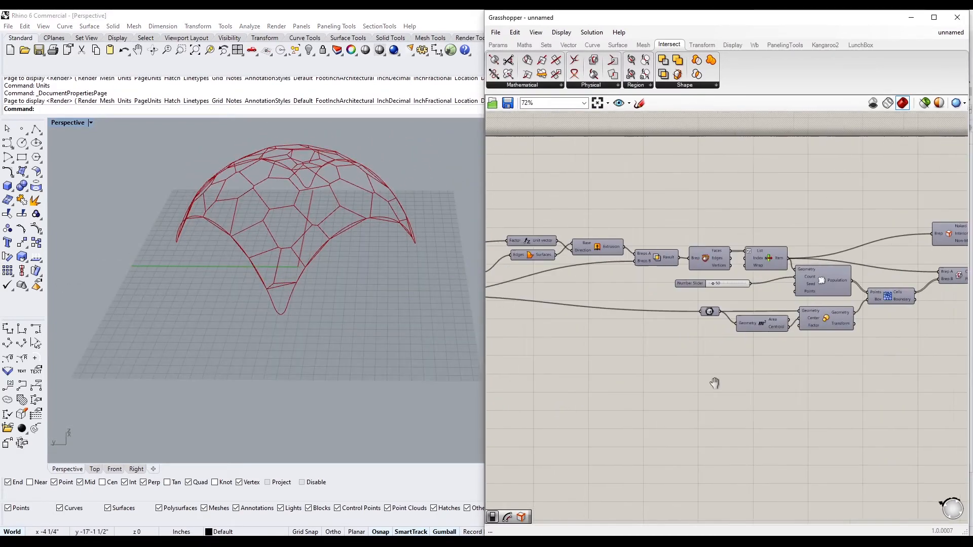
# Set the number slider driving the base shape's fillet radius to 0 and examine the dome's form
pyautogui.scroll(3, 710, 355)
pyautogui.scroll(2, 695, 359)
pyautogui.moveTo(695, 359); pyautogui.dragTo(629, 354)
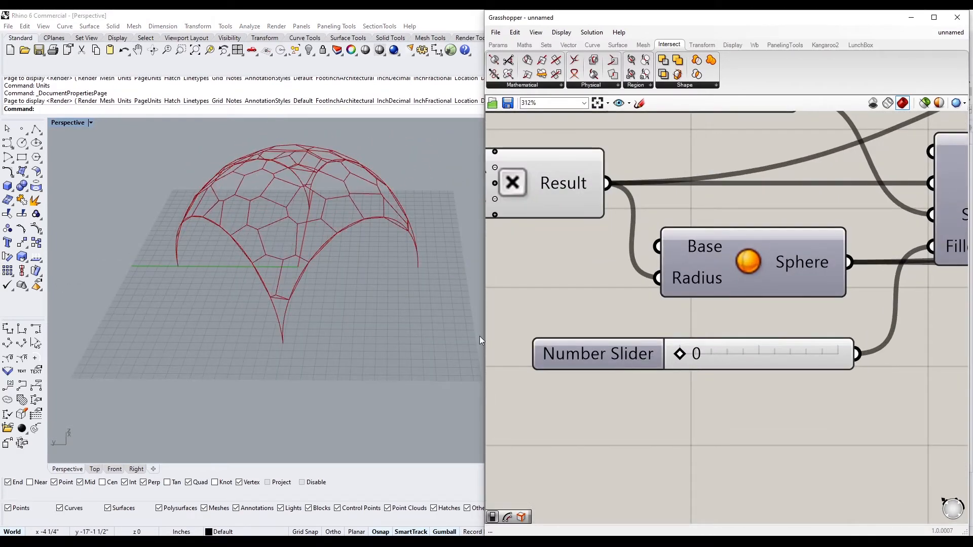
pyautogui.scroll(-5, 304, 284)
pyautogui.moveTo(304, 284); pyautogui.dragTo(281, 287, button='right')
pyautogui.scroll(7, 280, 287)
pyautogui.scroll(-5, 281, 287)
# Set the fillet radius number slider to 5
pyautogui.doubleClick(704, 353)
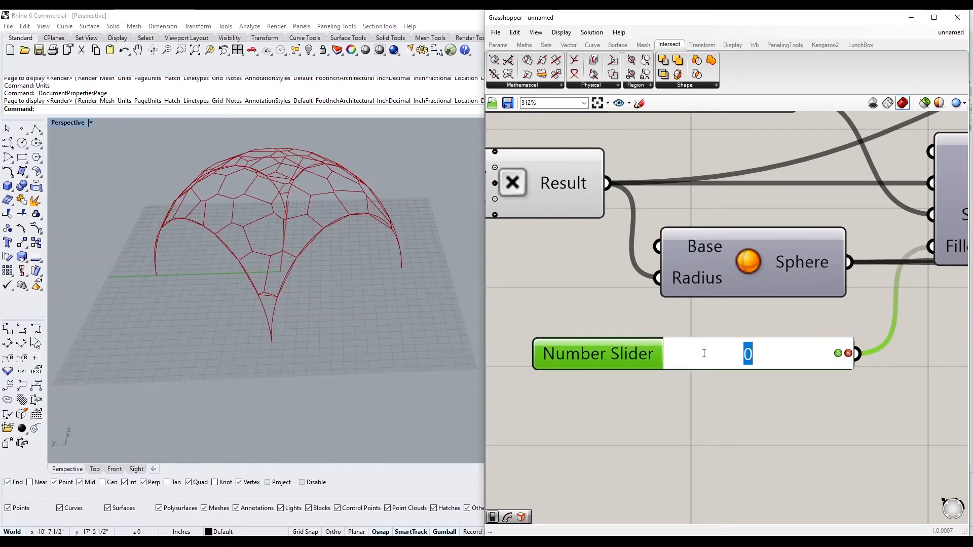
pyautogui.write('5')
pyautogui.press('Return')
pyautogui.scroll(-2, 365, 297)
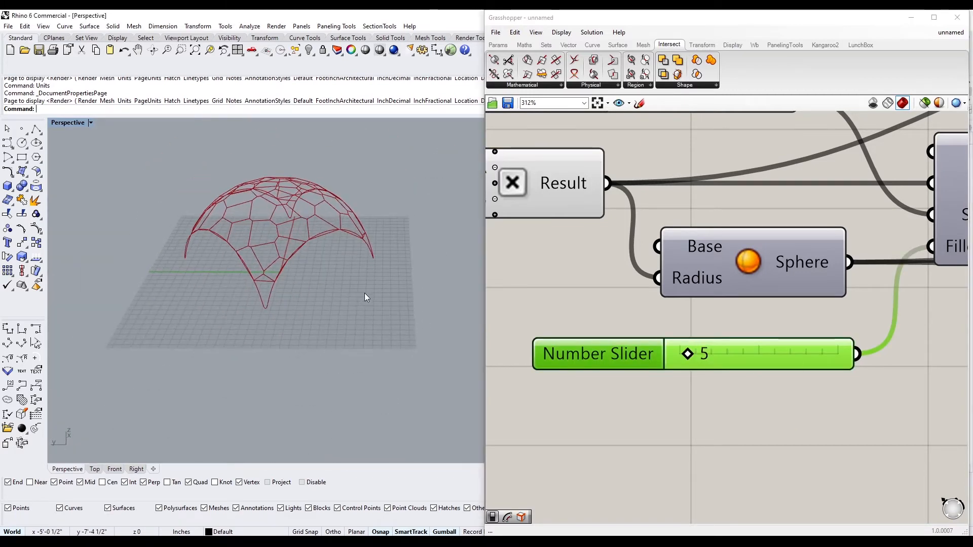
# Delete the Discontinuity and PolyLine components and turn the intersection Curve parameter's preview back on
pyautogui.moveTo(832, 336); pyautogui.dragTo(712, 267)
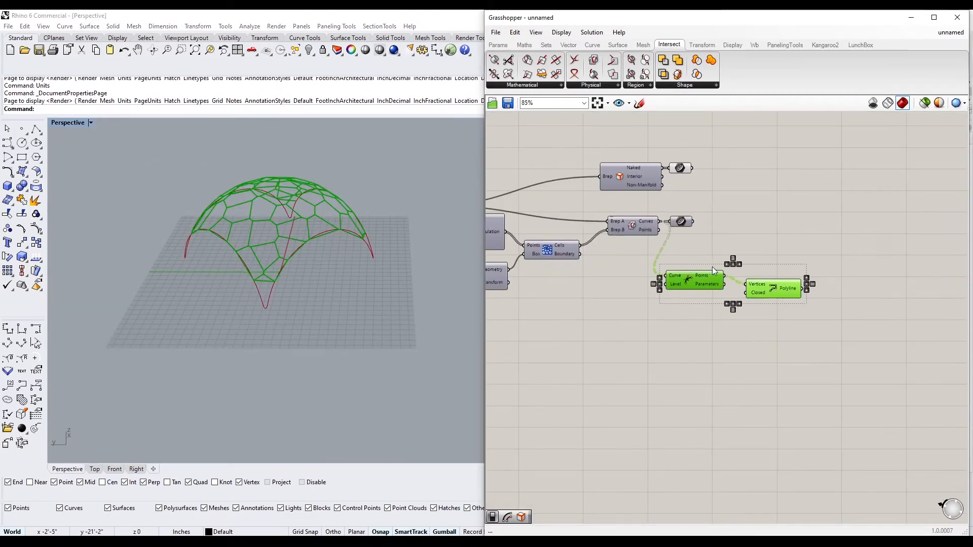
pyautogui.press('Delete')
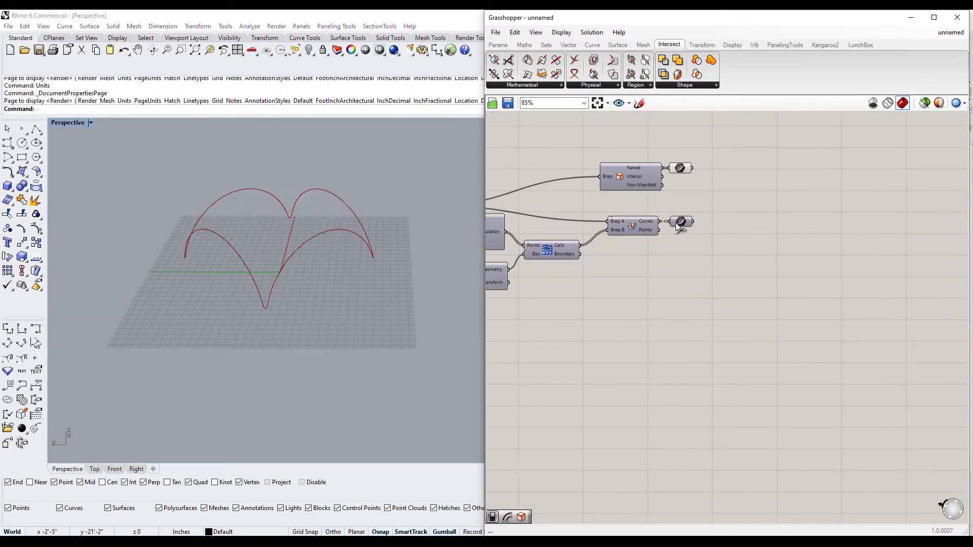
pyautogui.rightClick(682, 223)
pyautogui.click(714, 239)
# Add a Pipe component with Round caps and connect the intersection Curve parameter to its Curve input
pyautogui.scroll(3, 743, 235)
pyautogui.doubleClick(745, 235)
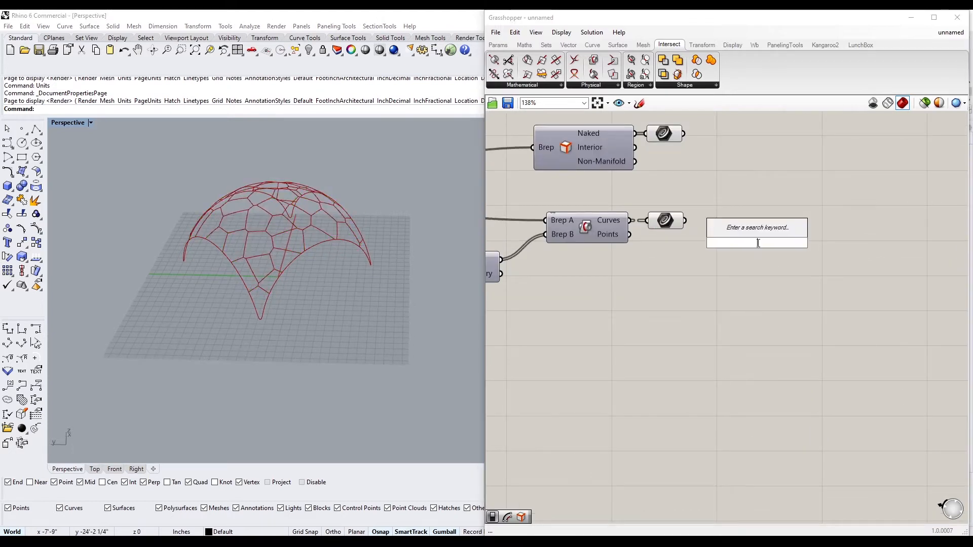
pyautogui.write('pi')
pyautogui.click(731, 217)
pyautogui.moveTo(807, 232); pyautogui.dragTo(738, 294, button='right')
pyautogui.moveTo(637, 281); pyautogui.dragTo(644, 282)
pyautogui.rightClick(721, 313)
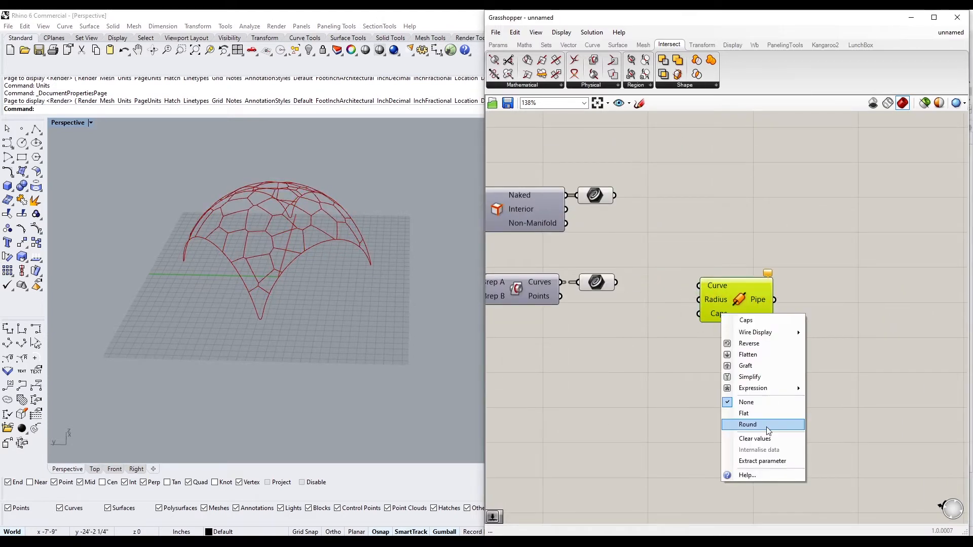
pyautogui.click(767, 426)
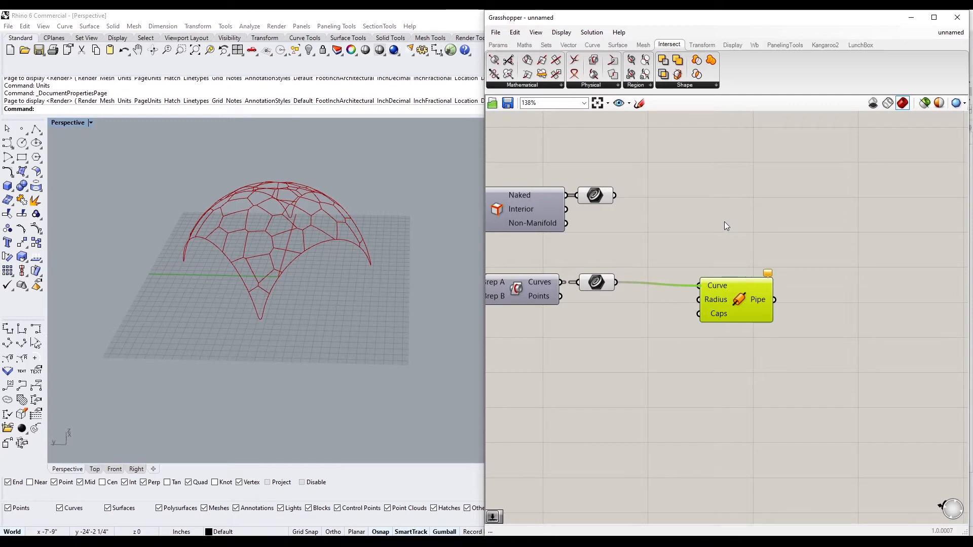
# Try duplicating the Pipe component beside the naked-edge Curve parameter, inspect the pipes, and remove the copy
pyautogui.keyDown('alt'); pyautogui.moveTo(725, 221); pyautogui.dragTo(718, 236); pyautogui.keyUp('alt')
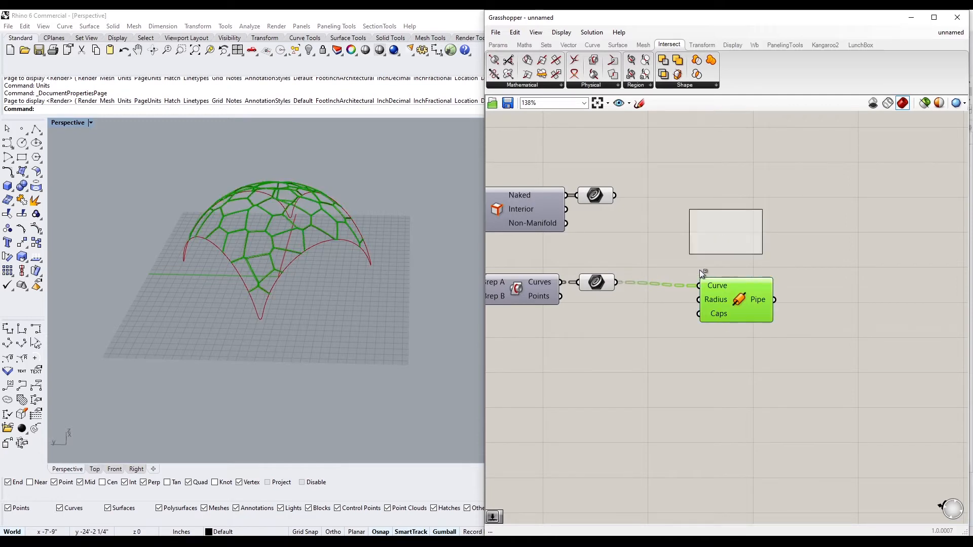
pyautogui.click(643, 365)
pyautogui.scroll(10, 278, 252)
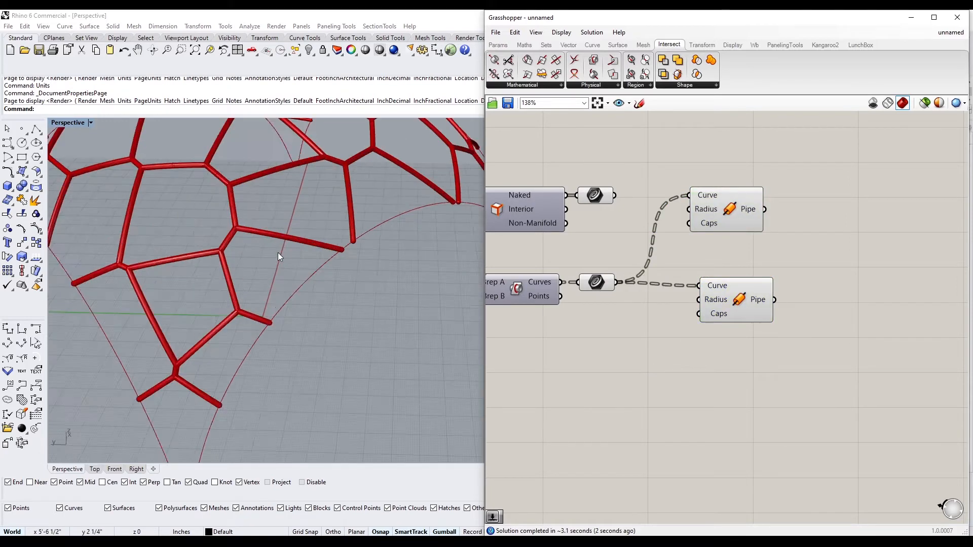
pyautogui.scroll(-8, 277, 254)
pyautogui.click(719, 207)
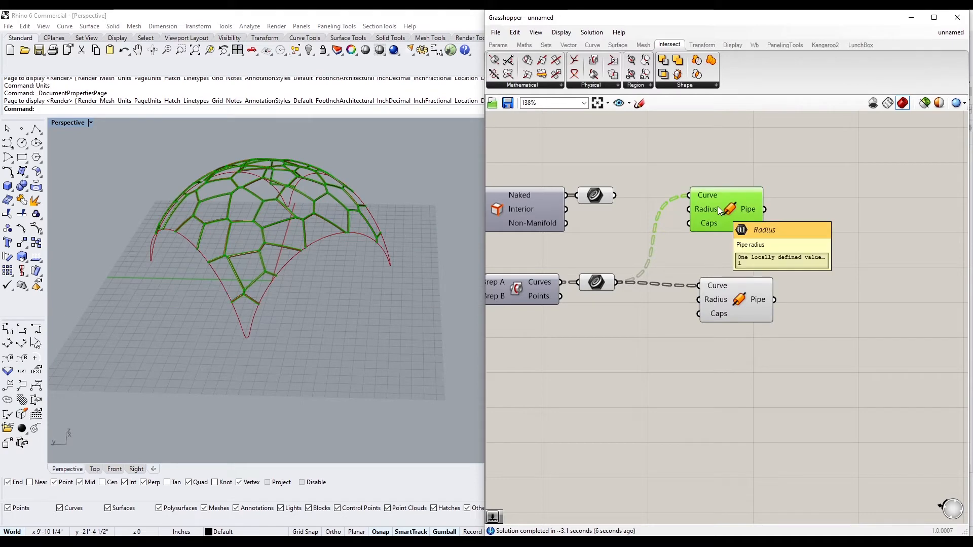
pyautogui.press('Delete')
# Try removing duplicate lines by feeding the intersection Curve parameter into a removeDuplicateLines component with its lines input flattened, and delete the component
pyautogui.doubleClick(715, 187)
pyautogui.write('dup')
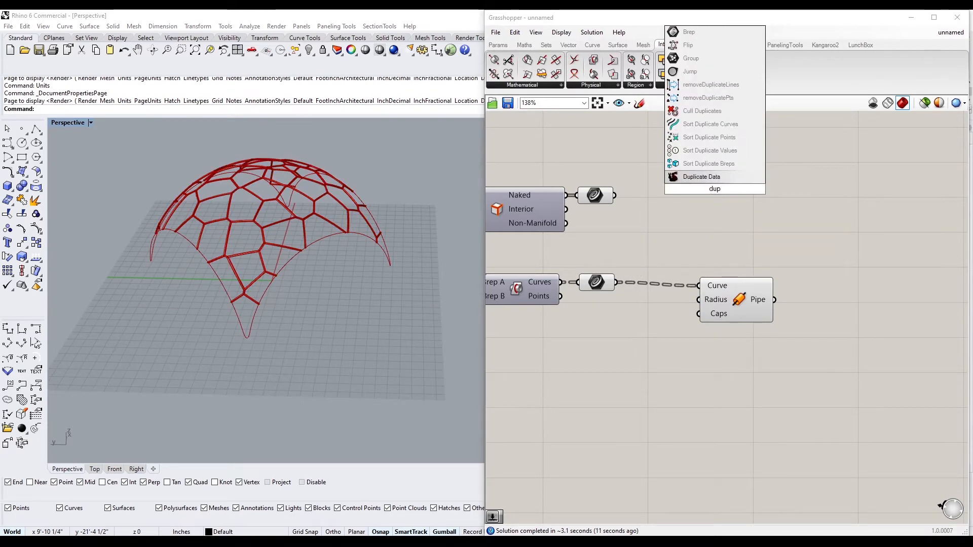
pyautogui.click(712, 84)
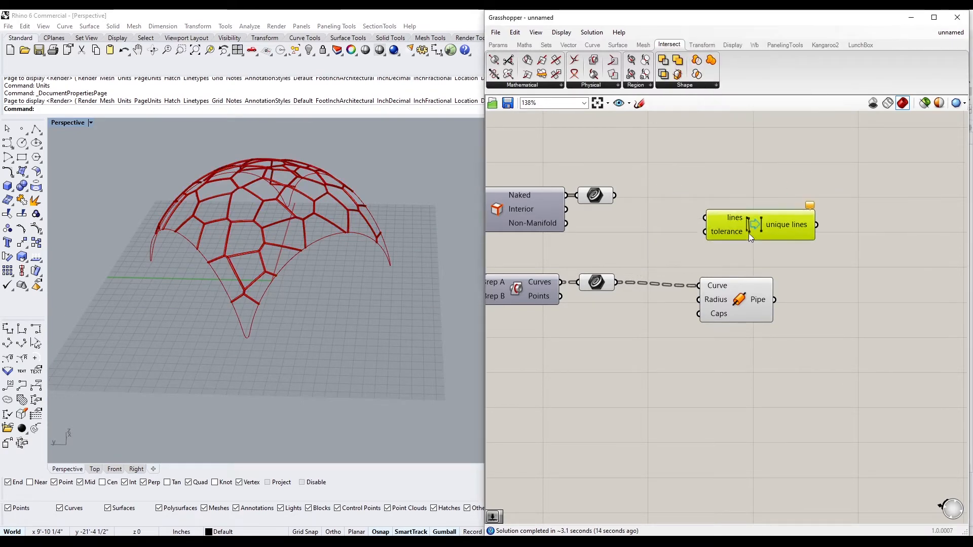
pyautogui.click(599, 284)
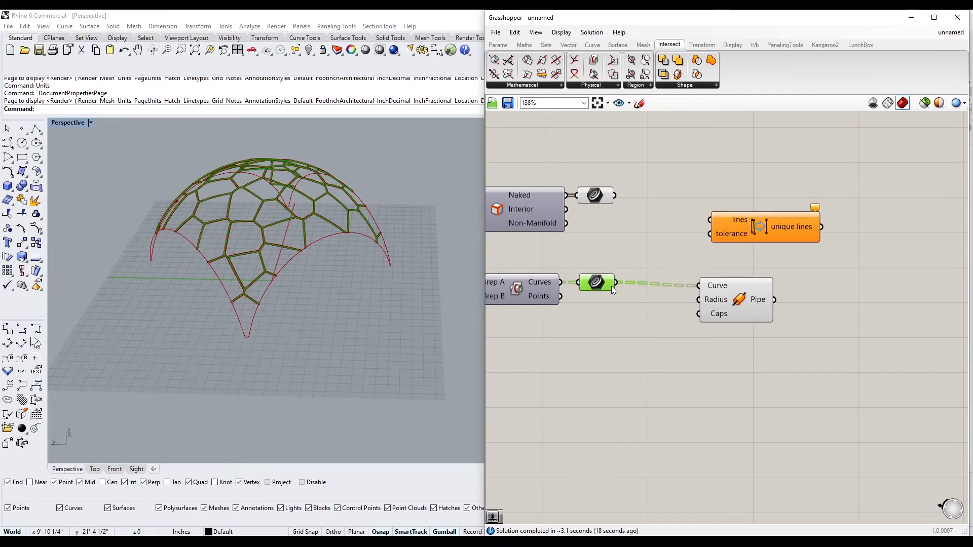
pyautogui.moveTo(710, 220); pyautogui.dragTo(710, 220)
pyautogui.moveTo(769, 226); pyautogui.dragTo(757, 239)
pyautogui.rightClick(716, 233)
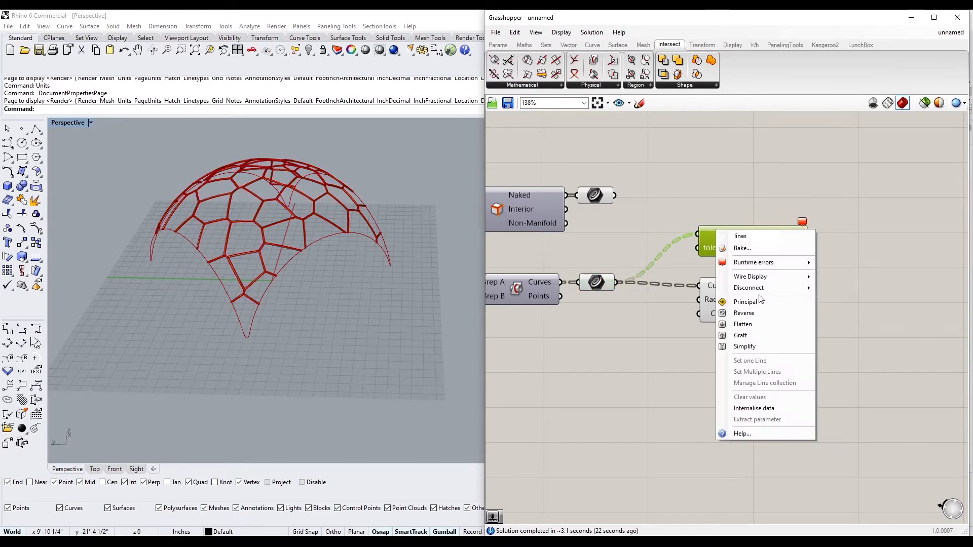
pyautogui.click(735, 320)
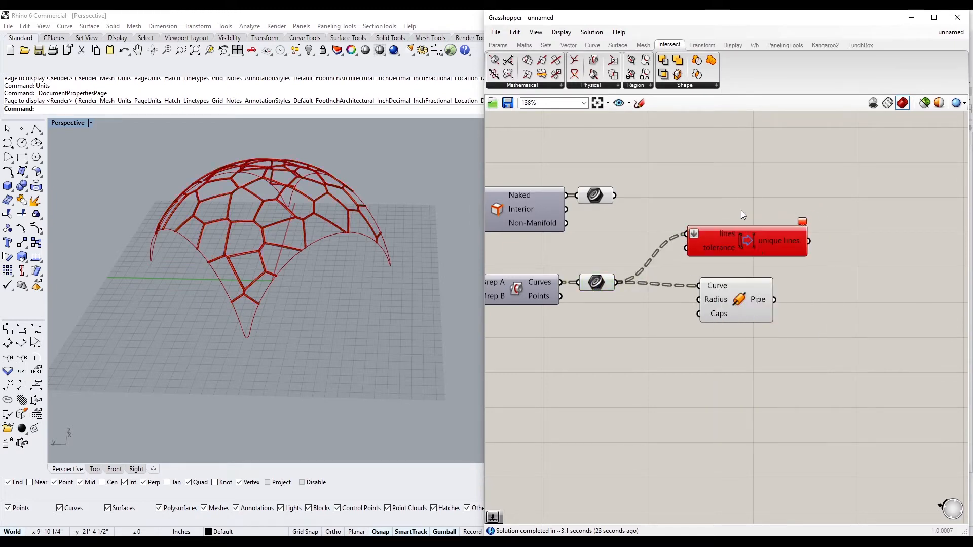
pyautogui.click(778, 243)
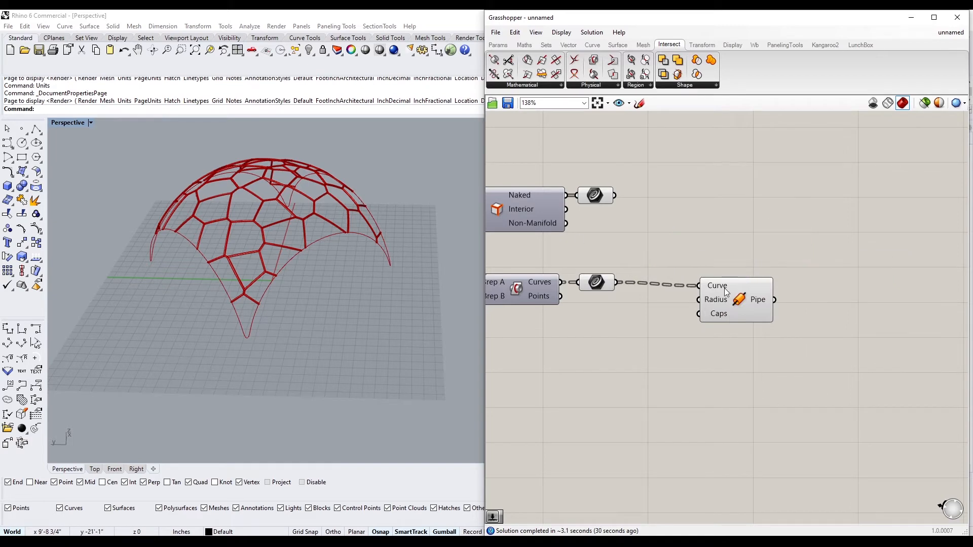
# Reposition the Pipe component and delete the Brep Edges component together with its naked-edge Curve parameter
pyautogui.moveTo(724, 292); pyautogui.dragTo(694, 301)
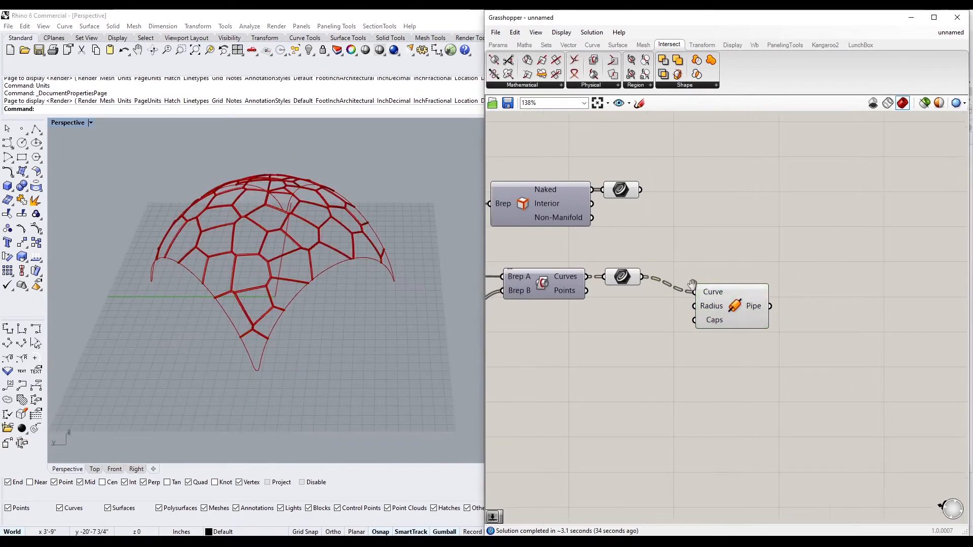
pyautogui.moveTo(692, 284); pyautogui.dragTo(771, 278, button='right')
pyautogui.doubleClick(877, 219)
pyautogui.write('spl')
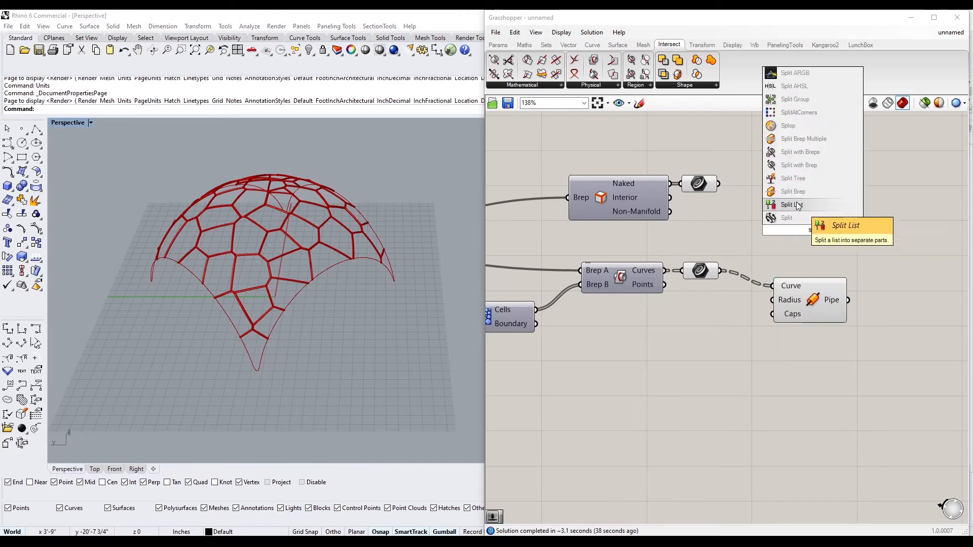
pyautogui.moveTo(762, 237); pyautogui.dragTo(654, 163)
pyautogui.press('Delete')
# Add a Surface Split component above the intersection Curve parameter
pyautogui.doubleClick(737, 210)
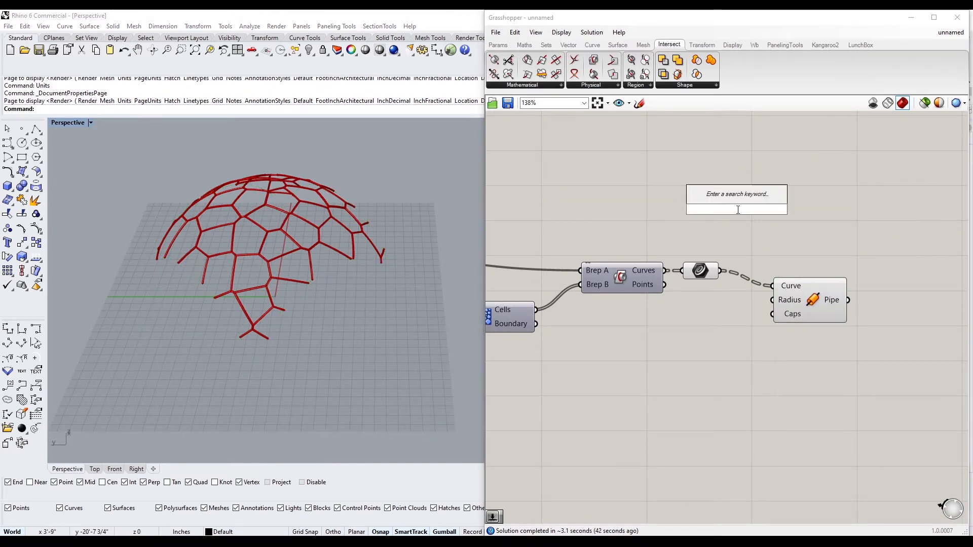
pyautogui.write('spl')
pyautogui.doubleClick(704, 221)
pyautogui.write('surf')
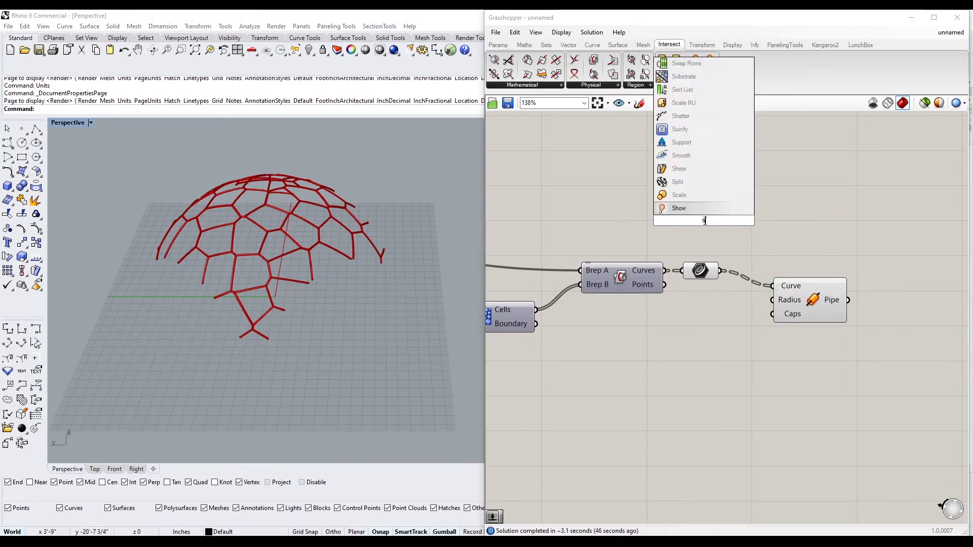
pyautogui.click(677, 121)
# Connect the List Item output to the Surface Split's Surface input and the Brep intersection curves to its Curves input
pyautogui.click(644, 265)
pyautogui.moveTo(645, 265); pyautogui.dragTo(862, 258, button='right')
pyautogui.scroll(-1, 862, 259)
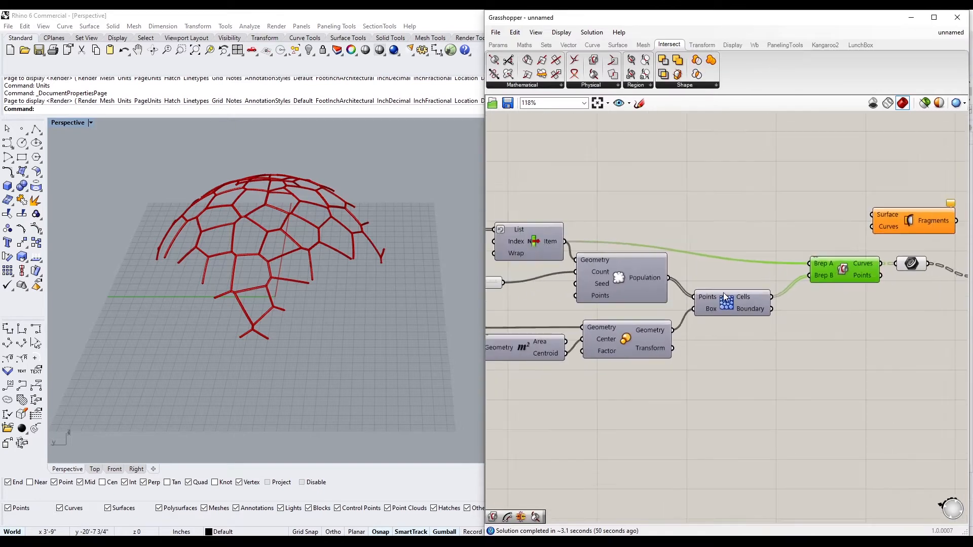
pyautogui.click(533, 238)
pyautogui.scroll(-1, 621, 249)
pyautogui.moveTo(622, 250); pyautogui.dragTo(605, 252, button='right')
pyautogui.moveTo(644, 228); pyautogui.dragTo(812, 234)
pyautogui.click(862, 231)
pyautogui.moveTo(874, 250); pyautogui.dragTo(719, 254, button='right')
# Add a Deconstruct Brep component and connect the Surface Split's Fragments output to it
pyautogui.doubleClick(774, 244)
pyautogui.click(764, 166)
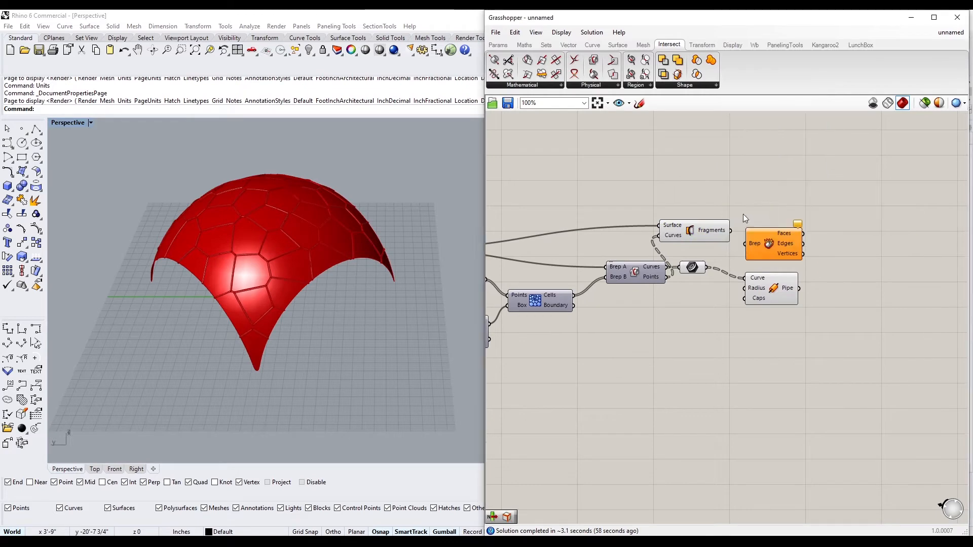
pyautogui.scroll(3, 743, 214)
pyautogui.moveTo(746, 249); pyautogui.dragTo(724, 235)
# Flatten the Surface Split's Curves input and move the Pipe component past the Deconstruct Brep component
pyautogui.rightClick(670, 236)
pyautogui.click(669, 255)
pyautogui.moveTo(683, 238); pyautogui.dragTo(635, 218, button='right')
pyautogui.rightClick(602, 231)
pyautogui.click(638, 310)
pyautogui.click(740, 318)
pyautogui.moveTo(740, 317); pyautogui.dragTo(898, 265)
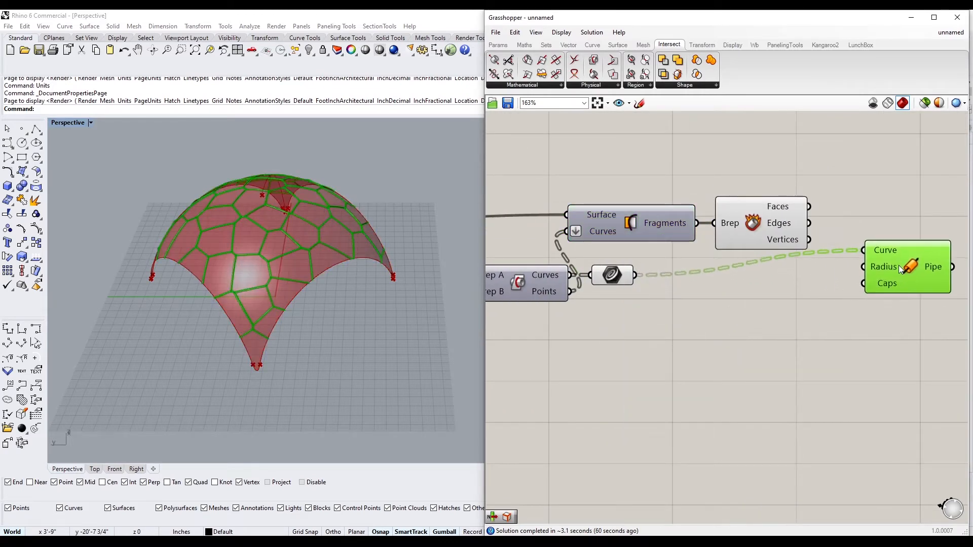
pyautogui.click(810, 241)
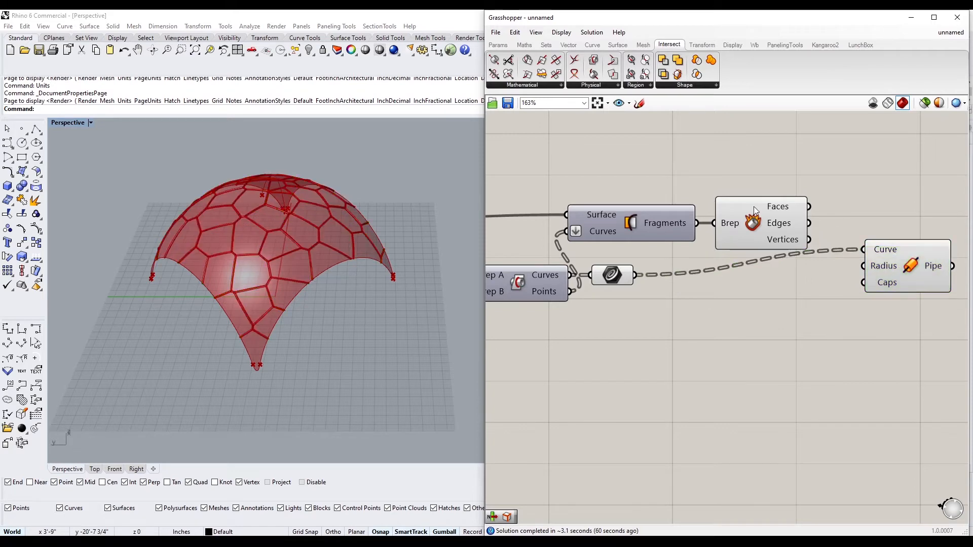
# Delete the Deconstruct Brep component
pyautogui.click(753, 206)
pyautogui.press('Delete')
pyautogui.doubleClick(759, 196)
pyautogui.write('bre')
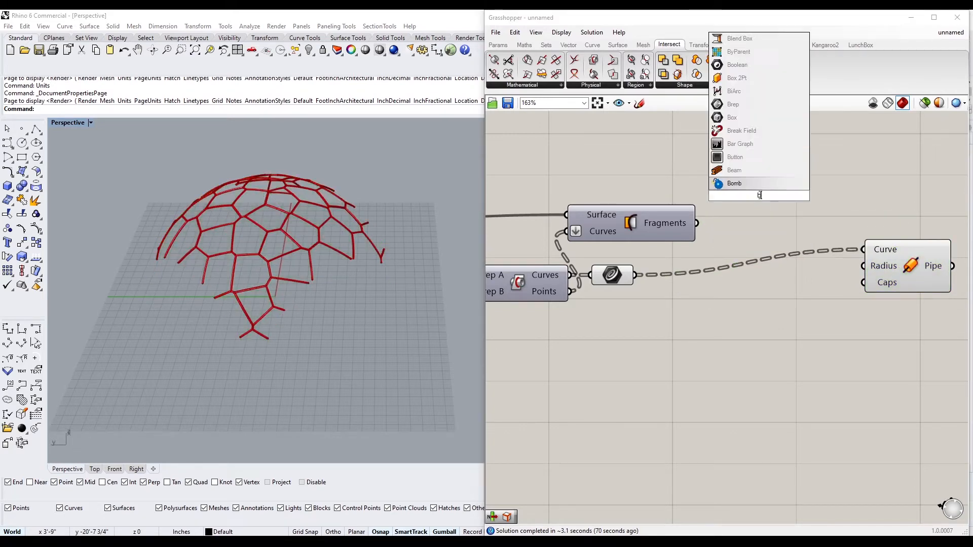
pyautogui.press('Escape')
# Add a Brep Join component, connect the split Fragments to its Breps input, and flatten that input
pyautogui.doubleClick(761, 198)
pyautogui.write('join')
pyautogui.click(760, 174)
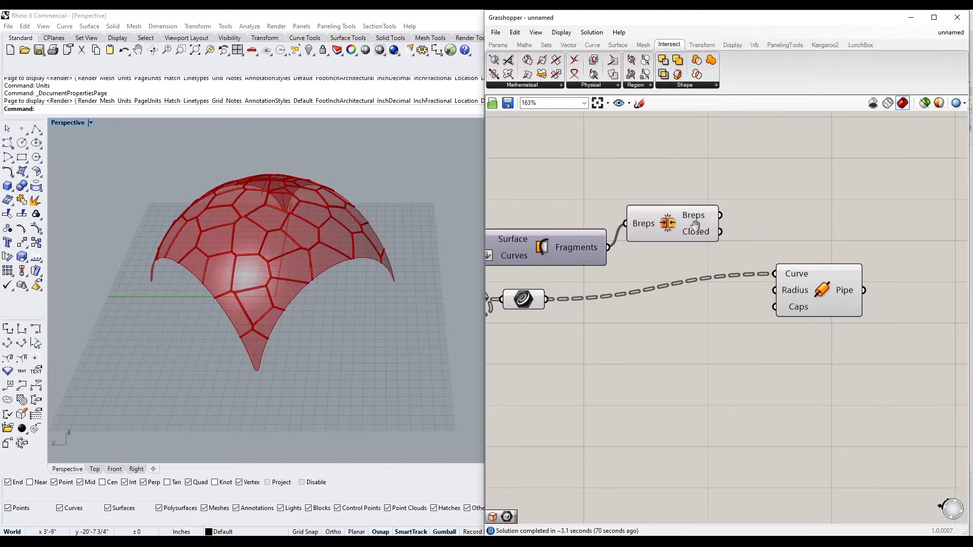
pyautogui.doubleClick(777, 208)
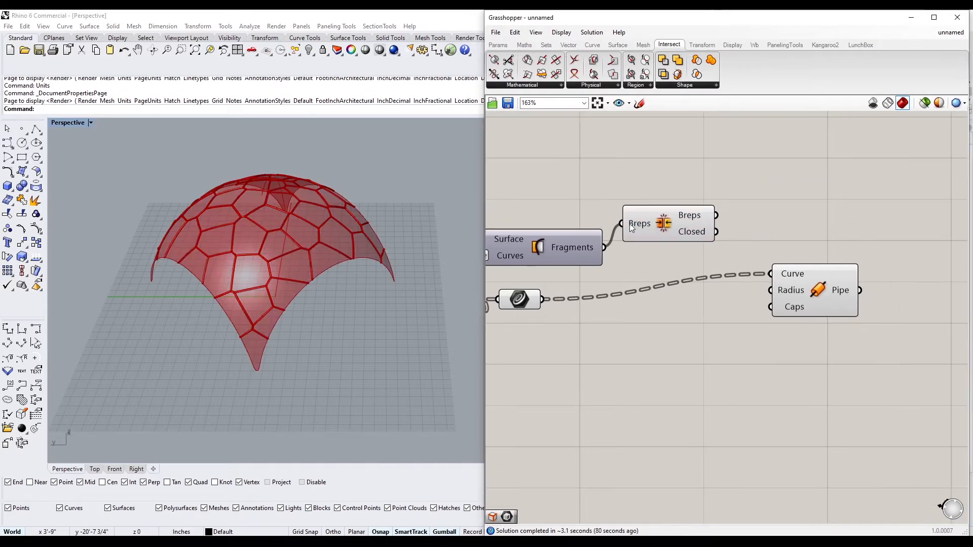
pyautogui.rightClick(630, 223)
pyautogui.click(658, 270)
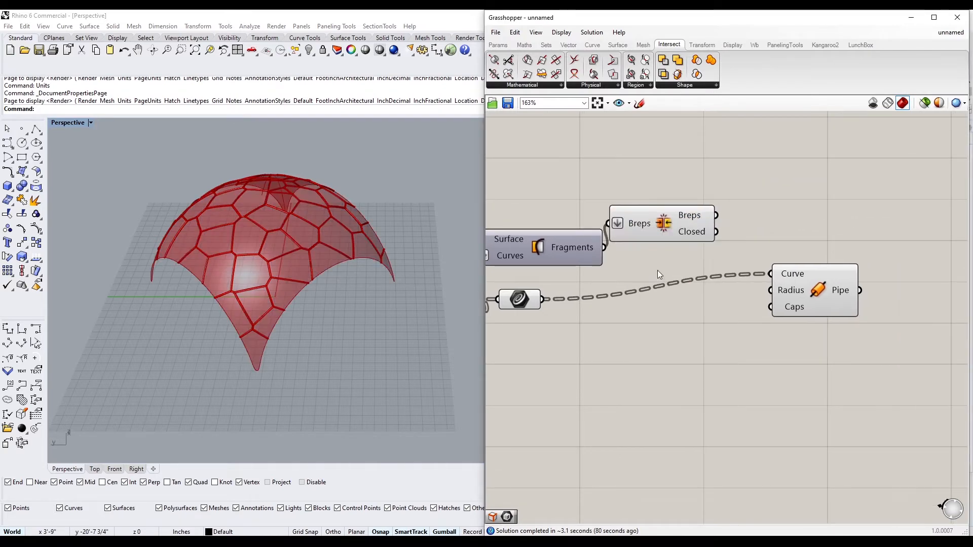
# Add a Brep Edges component fed by the Brep Join's Breps output, and move the Pipe component clear of it
pyautogui.moveTo(664, 226); pyautogui.dragTo(751, 178)
pyautogui.doubleClick(810, 178)
pyautogui.write('edg')
pyautogui.click(810, 72)
pyautogui.moveTo(832, 162); pyautogui.dragTo(828, 213)
pyautogui.moveTo(817, 290); pyautogui.dragTo(941, 290)
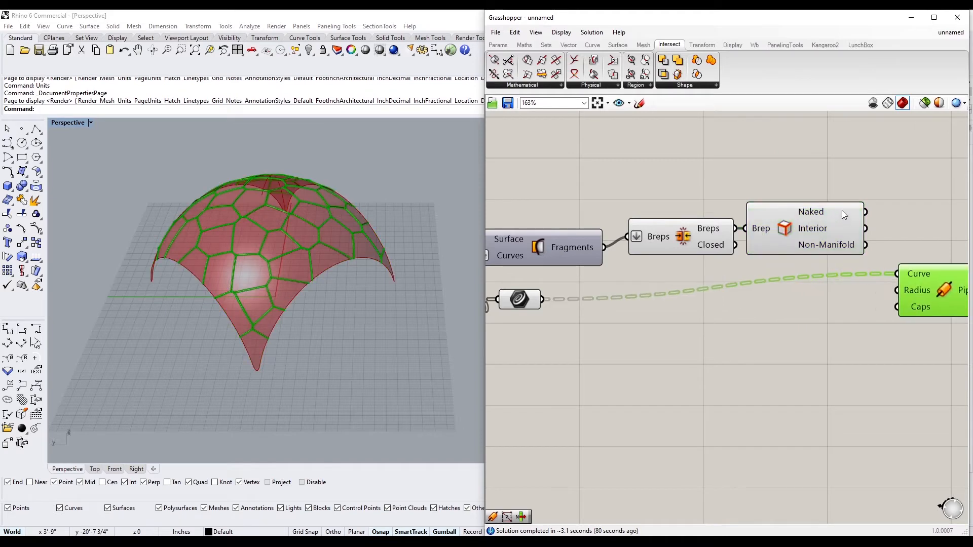
# Flatten the Naked and Interior outputs of the Brep Edges component
pyautogui.moveTo(842, 210); pyautogui.dragTo(640, 220, button='right')
pyautogui.moveTo(740, 299); pyautogui.dragTo(802, 283)
pyautogui.rightClick(629, 220)
pyautogui.click(658, 260)
pyautogui.rightClick(626, 242)
pyautogui.click(655, 283)
# Connect Naked edges to one Pipe's Curve input and Interior edges to the Curve input of a duplicated Pipe
pyautogui.click(684, 214)
pyautogui.moveTo(674, 221); pyautogui.dragTo(811, 265)
pyautogui.rightClick(816, 275)
pyautogui.click(827, 264)
pyautogui.moveTo(848, 226); pyautogui.dragTo(856, 221)
pyautogui.click(826, 269)
pyautogui.moveTo(366, 203); pyautogui.dragTo(360, 244, button='right')
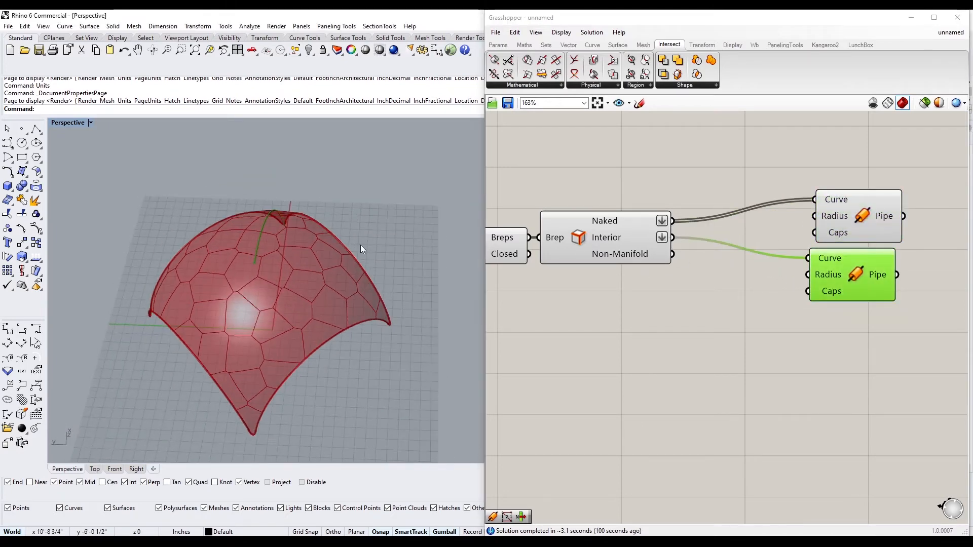
# Try bypassing Brep Join by wiring the Surface Split's Fragments directly into Brep Edges, and move Brep Join aside
pyautogui.click(605, 239)
pyautogui.moveTo(606, 239); pyautogui.dragTo(822, 222, button='right')
pyautogui.click(674, 238)
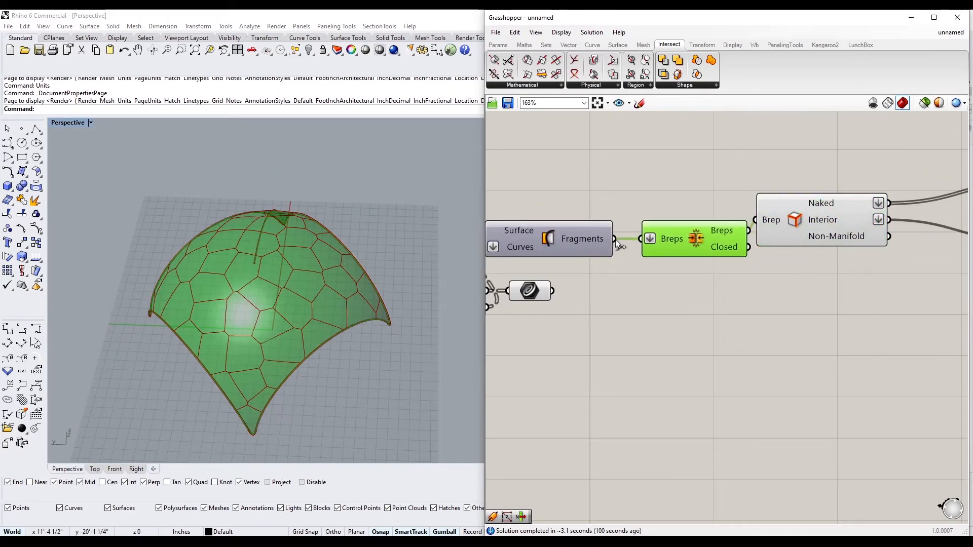
pyautogui.moveTo(616, 240); pyautogui.dragTo(773, 217)
pyautogui.moveTo(701, 246); pyautogui.dragTo(701, 305)
# Examine the component chain from the dome surface and Voronoi cells through the Surface Split to the two Pipes
pyautogui.scroll(-2, 846, 305)
pyautogui.moveTo(847, 305); pyautogui.dragTo(664, 304, button='right')
pyautogui.moveTo(830, 260); pyautogui.dragTo(832, 227)
pyautogui.click(832, 227)
pyautogui.click(610, 361)
pyautogui.moveTo(610, 361); pyautogui.dragTo(802, 318, button='right')
pyautogui.scroll(-2, 801, 319)
pyautogui.moveTo(699, 245); pyautogui.dragTo(714, 243)
pyautogui.moveTo(677, 266); pyautogui.dragTo(862, 267, button='right')
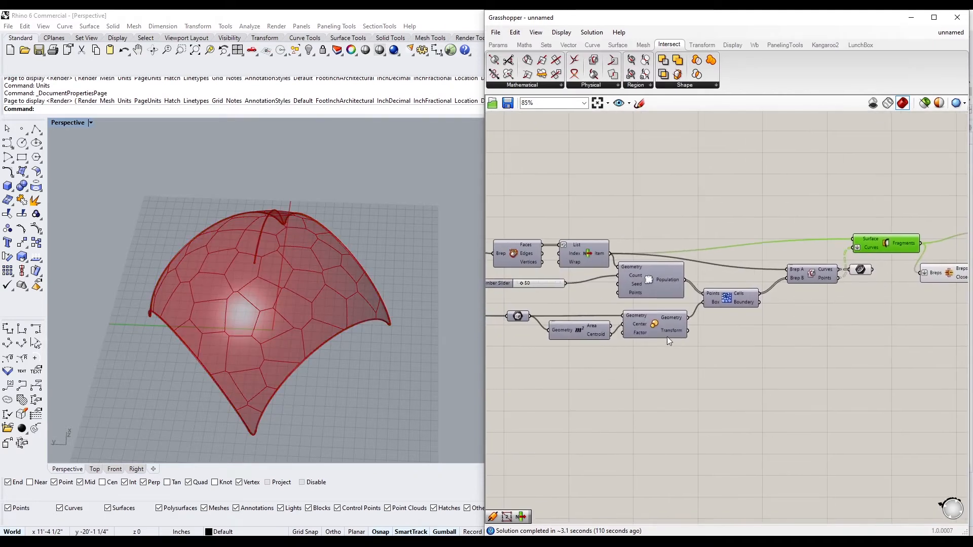
pyautogui.moveTo(804, 287); pyautogui.dragTo(668, 315, button='right')
pyautogui.scroll(3, 734, 290)
# Reposition the Surface Split component and delete the unused intersection Curve parameter
pyautogui.moveTo(759, 268); pyautogui.dragTo(790, 249)
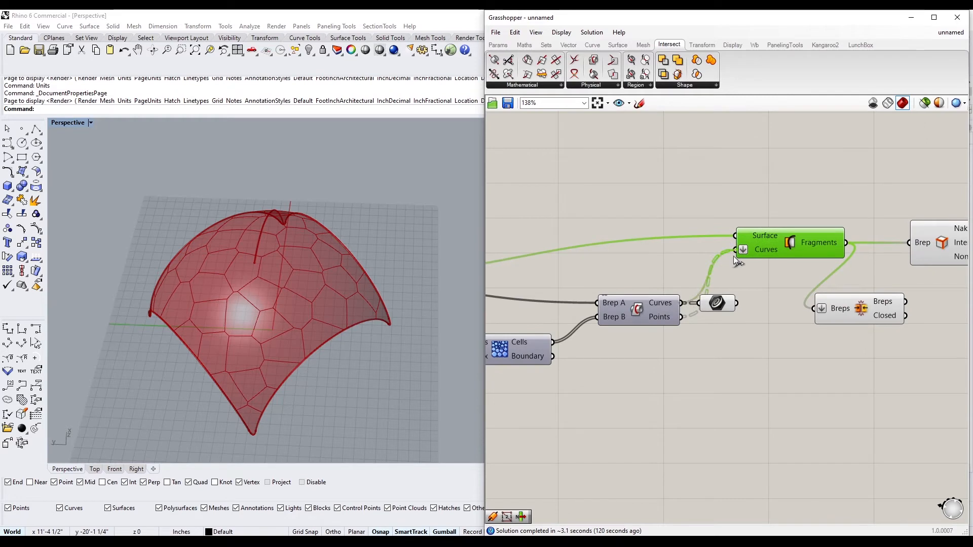
pyautogui.click(726, 307)
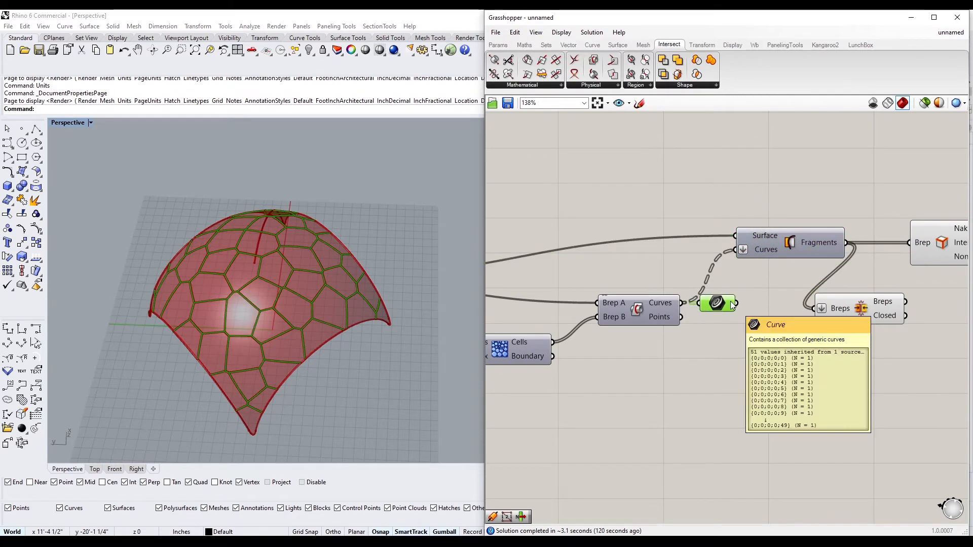
pyautogui.press('Delete')
# Make room after Brep Join, connect its Breps output to Brep Edges instead of the direct Fragments wire, and line it up
pyautogui.scroll(-3, 731, 301)
pyautogui.moveTo(835, 317); pyautogui.dragTo(693, 334, button='right')
pyautogui.click(675, 325)
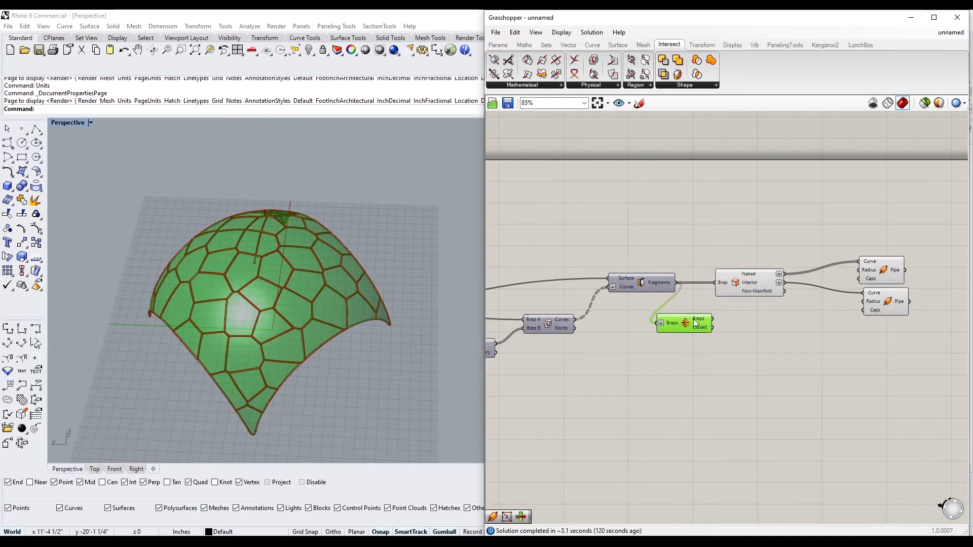
pyautogui.moveTo(675, 326); pyautogui.dragTo(708, 313)
pyautogui.moveTo(928, 340); pyautogui.dragTo(762, 246)
pyautogui.moveTo(741, 279); pyautogui.dragTo(792, 300)
pyautogui.scroll(3, 755, 311)
pyautogui.moveTo(733, 304); pyautogui.dragTo(771, 307)
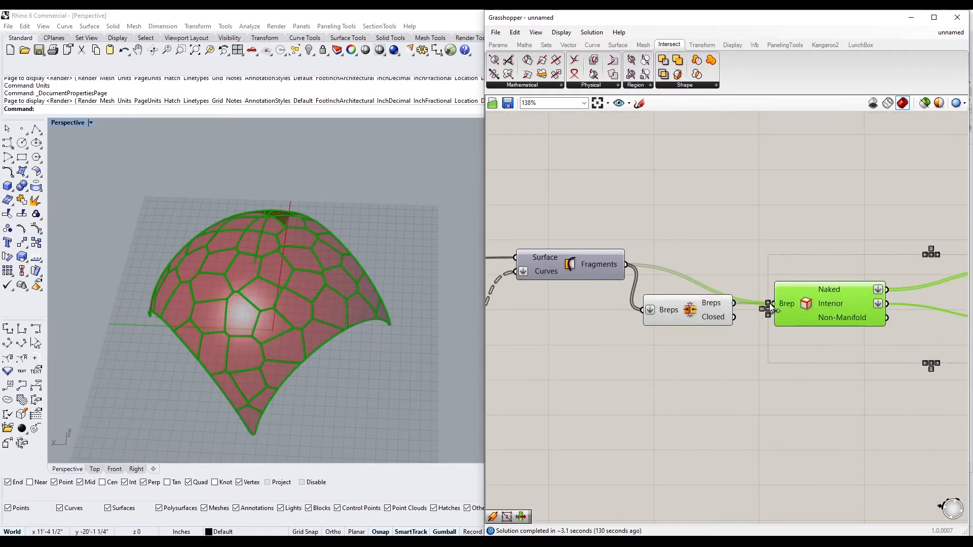
pyautogui.moveTo(668, 311); pyautogui.dragTo(671, 270)
# Rearrange Brep Edges close to Brep Join and stack the two Pipe components neatly beyond it
pyautogui.scroll(-3, 673, 288)
pyautogui.moveTo(936, 377); pyautogui.dragTo(761, 261)
pyautogui.scroll(3, 753, 294)
pyautogui.moveTo(743, 297); pyautogui.dragTo(721, 252)
pyautogui.click(804, 316)
pyautogui.scroll(-2, 804, 317)
pyautogui.moveTo(892, 263); pyautogui.dragTo(814, 300, button='right')
pyautogui.moveTo(830, 293); pyautogui.dragTo(802, 266)
pyautogui.moveTo(837, 329); pyautogui.dragTo(793, 258)
pyautogui.keyDown('shift'); pyautogui.click(796, 272); pyautogui.keyUp('shift')
# Add a number slider set to 3 and a Subtraction component above the Brep Edges component
pyautogui.doubleClick(619, 214)
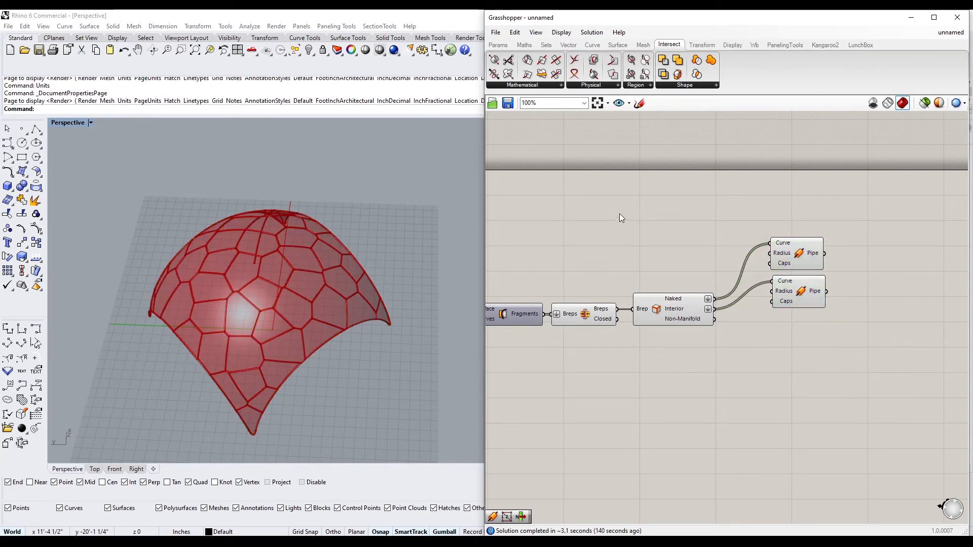
pyautogui.write('3')
pyautogui.press('Return')
pyautogui.doubleClick(646, 243)
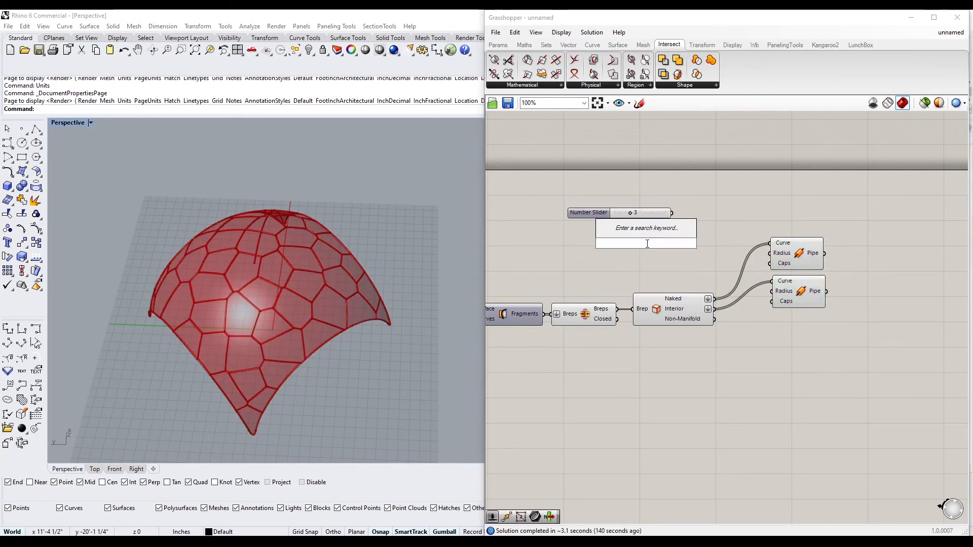
pyautogui.write('-')
pyautogui.press('Return')
# Add a number slider set to 1.5, and connect the 3 slider to the Subtraction's A input and the 1.5 slider to B
pyautogui.doubleClick(546, 258)
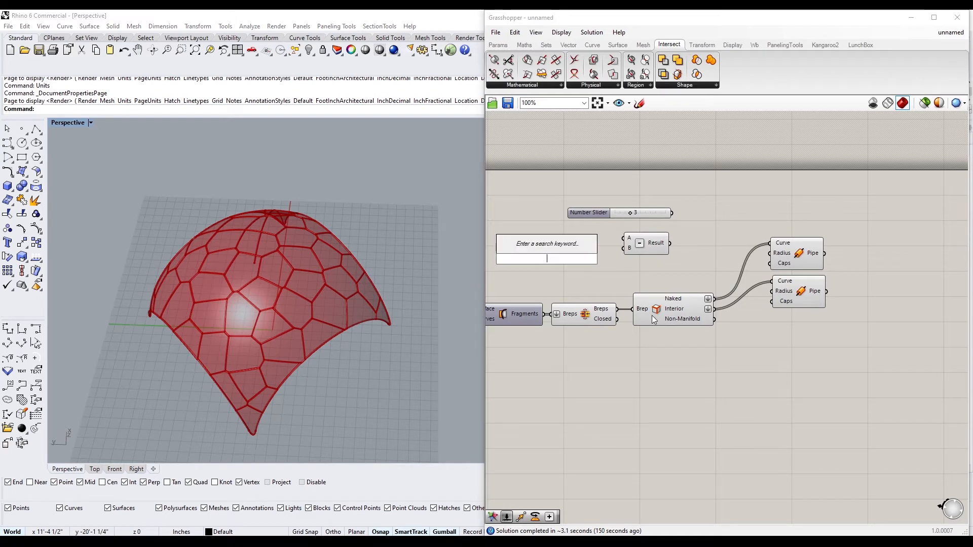
pyautogui.write('1.5')
pyautogui.press('Return')
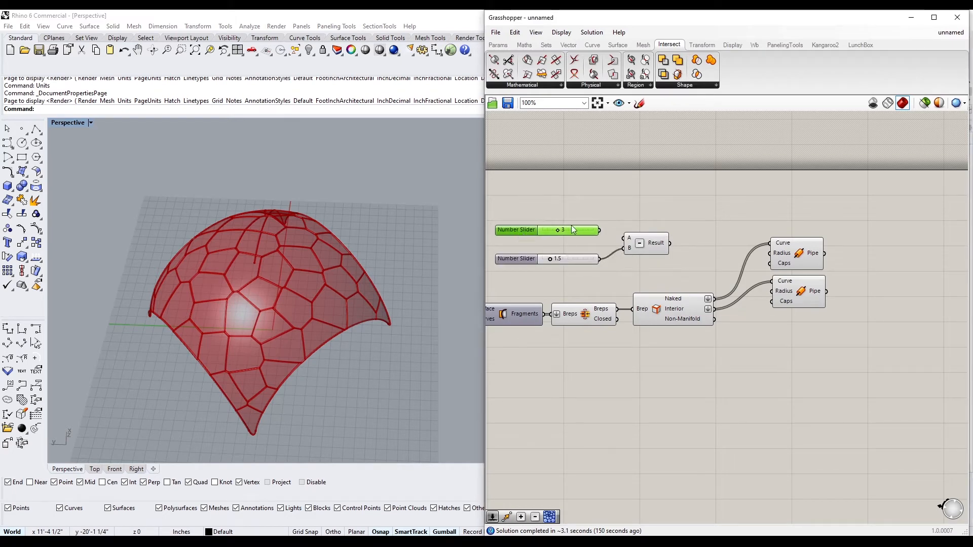
pyautogui.moveTo(650, 244); pyautogui.dragTo(637, 255)
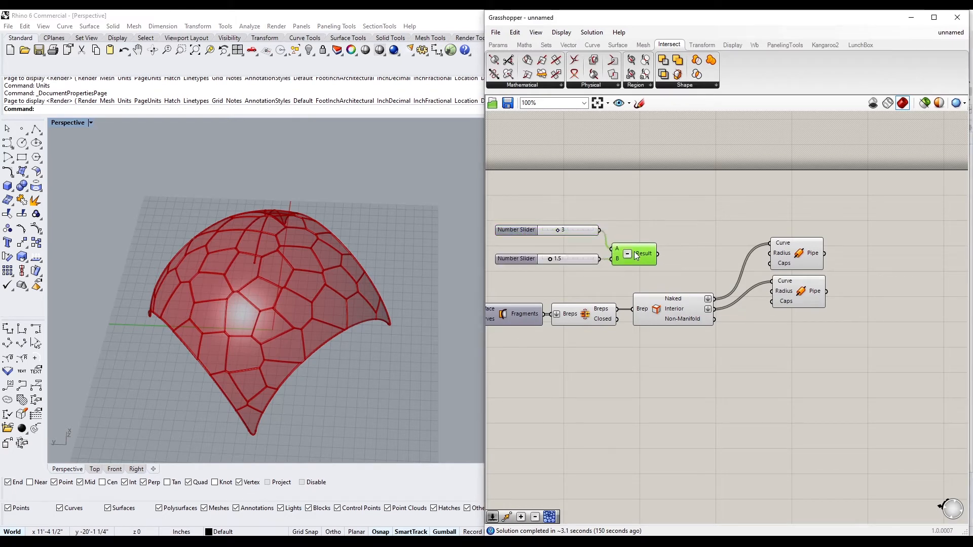
# Connect the 3 slider to the naked-edge Pipe's Radius and the Subtraction's Result to the interior-edge Pipe's Radius
pyautogui.click(796, 256)
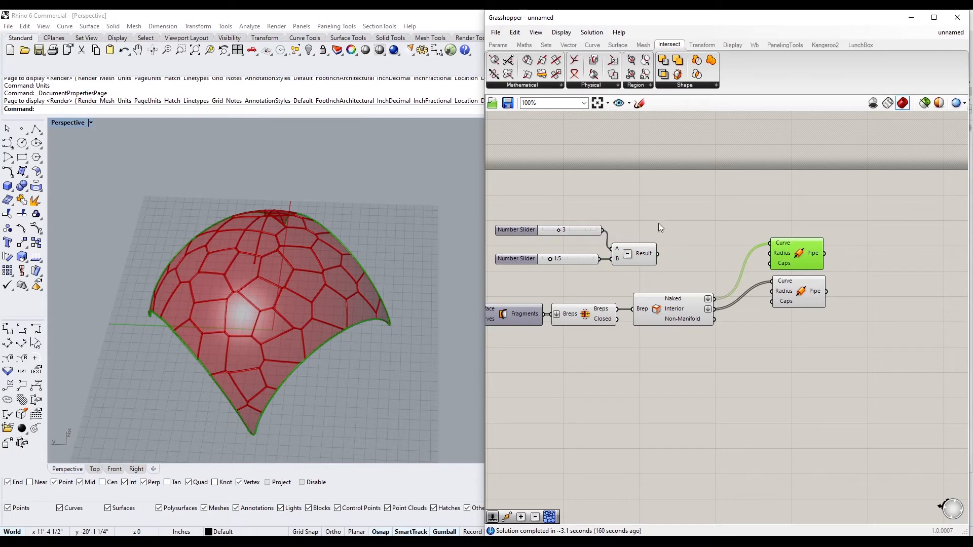
pyautogui.moveTo(599, 231); pyautogui.dragTo(765, 254)
pyautogui.moveTo(658, 254); pyautogui.dragTo(771, 293)
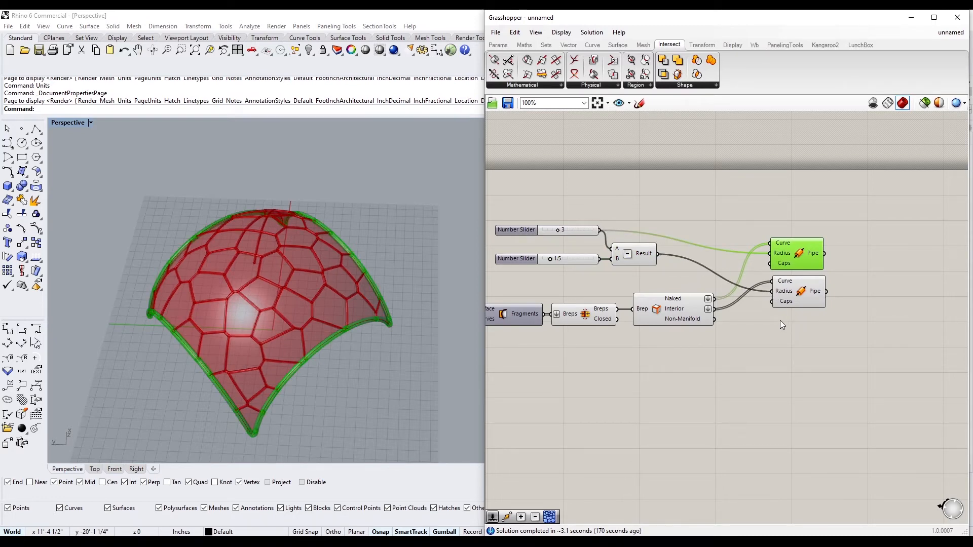
pyautogui.click(782, 342)
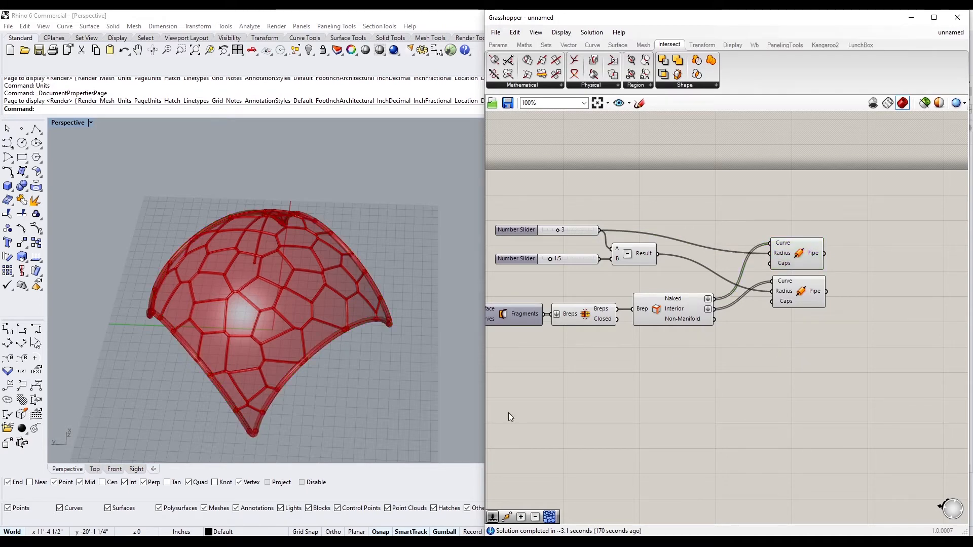
pyautogui.moveTo(431, 355); pyautogui.dragTo(413, 324, button='right')
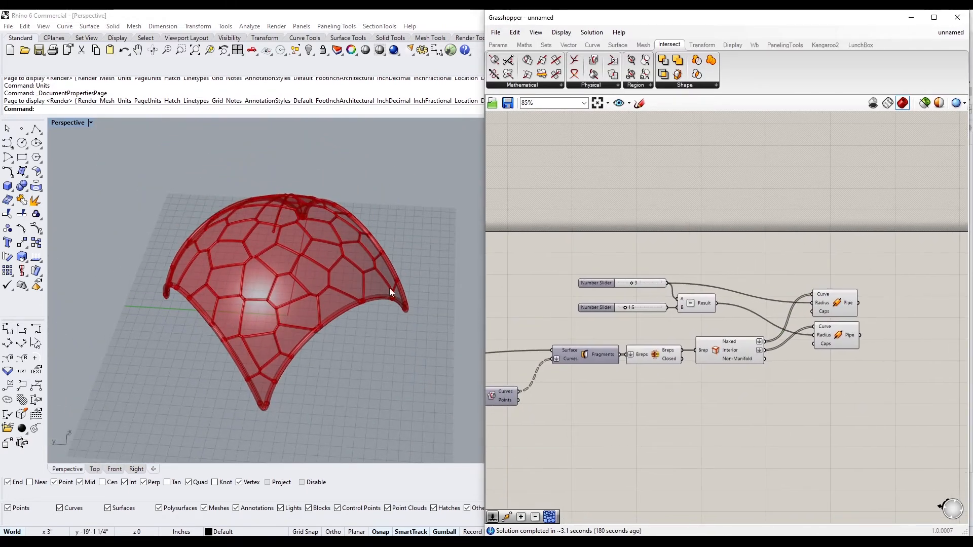
# Examine the piped dome in the Rhino viewport alongside the Pipe components and their radius inputs
pyautogui.moveTo(389, 288); pyautogui.dragTo(310, 280, button='right')
pyautogui.scroll(2, 825, 330)
pyautogui.click(826, 331)
pyautogui.click(831, 299)
pyautogui.click(832, 376)
pyautogui.moveTo(309, 352); pyautogui.dragTo(413, 291, button='right')
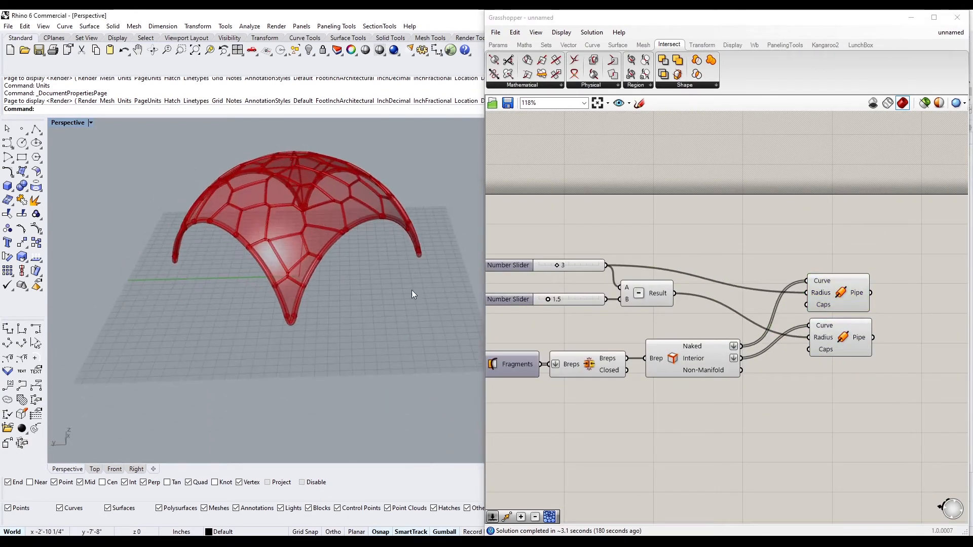
pyautogui.moveTo(576, 333); pyautogui.dragTo(770, 320, button='right')
pyautogui.scroll(-2, 710, 322)
pyautogui.moveTo(862, 345); pyautogui.dragTo(725, 332, button='right')
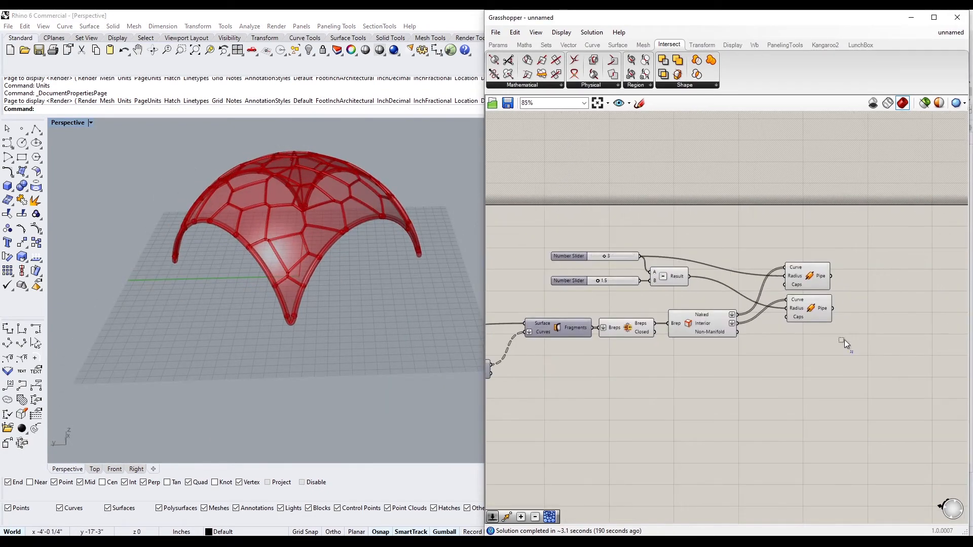
# Move the two radius sliders and the Subtraction component closer to the Brep Edges component
pyautogui.moveTo(845, 340); pyautogui.dragTo(799, 290)
pyautogui.scroll(2, 653, 288)
pyautogui.moveTo(681, 307); pyautogui.dragTo(739, 290)
pyautogui.click(648, 367)
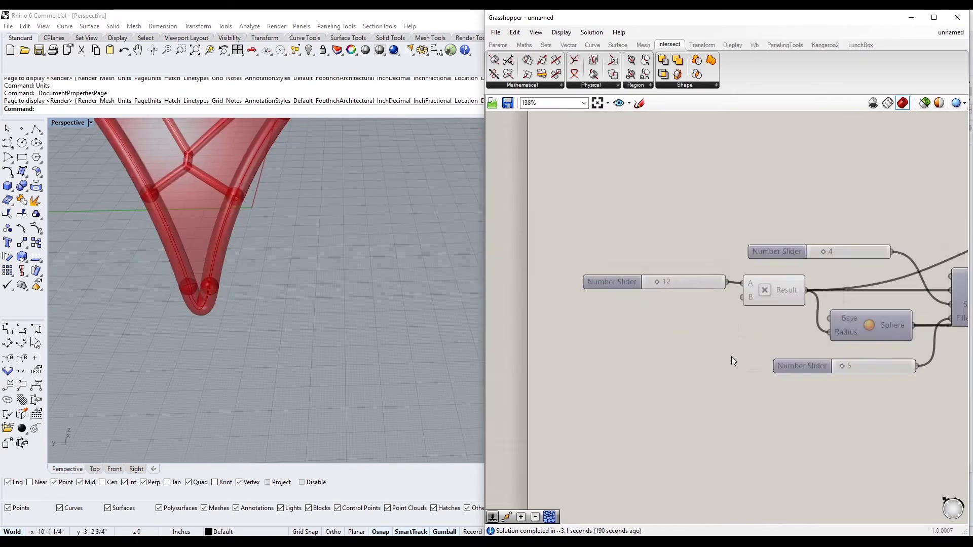
# Set the slider feeding the Multiplication's A input to 30 to enlarge the dome
pyautogui.scroll(3, 731, 357)
pyautogui.scroll(-5, 278, 315)
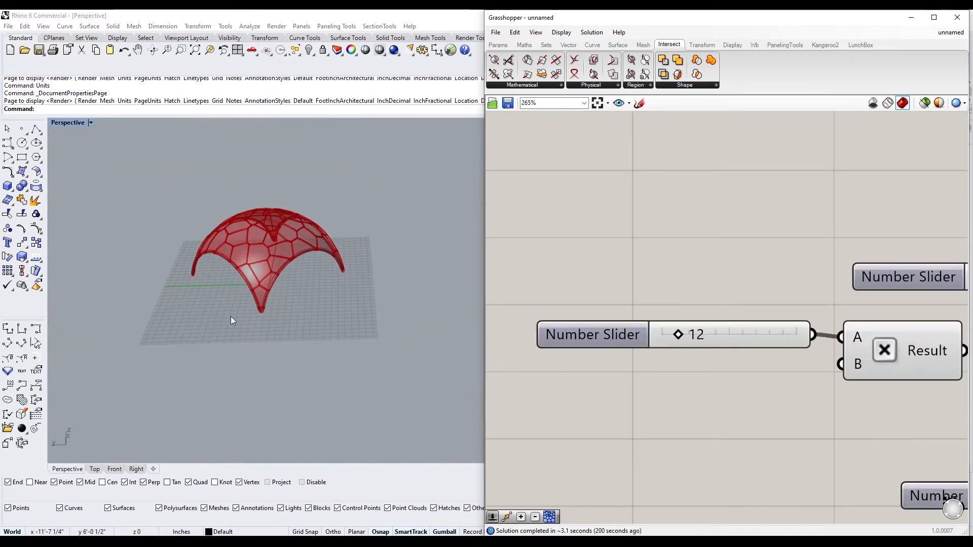
pyautogui.moveTo(230, 316); pyautogui.dragTo(263, 314, button='right')
pyautogui.doubleClick(708, 337)
pyautogui.write('30')
pyautogui.press('Return')
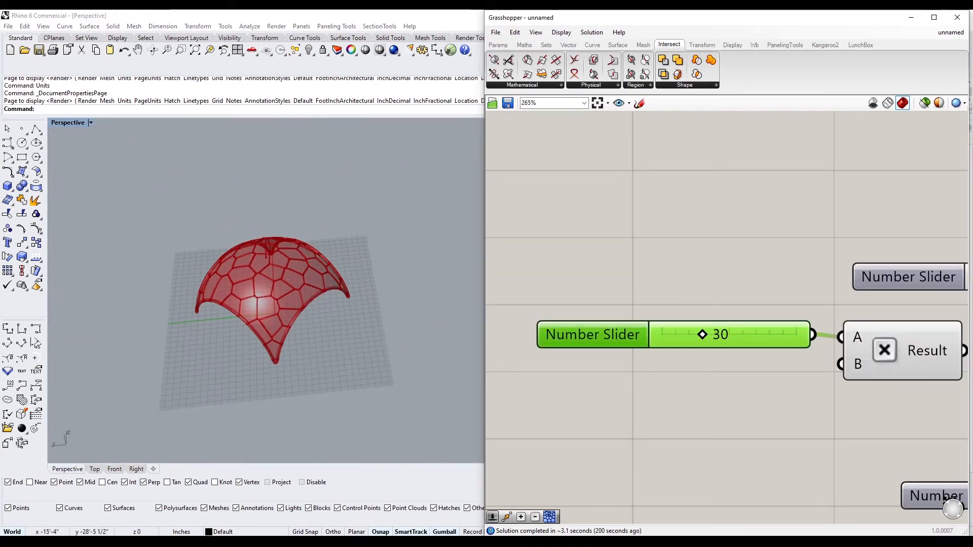
# Try the polygon's Segments slider at 5, check the dome's shape, and set it back to 4
pyautogui.scroll(-5, 310, 228)
pyautogui.moveTo(311, 228); pyautogui.dragTo(349, 238, button='right')
pyautogui.scroll(-4, 618, 244)
pyautogui.moveTo(814, 319); pyautogui.dragTo(696, 353, button='right')
pyautogui.scroll(3, 665, 361)
pyautogui.moveTo(594, 377); pyautogui.dragTo(674, 414, button='right')
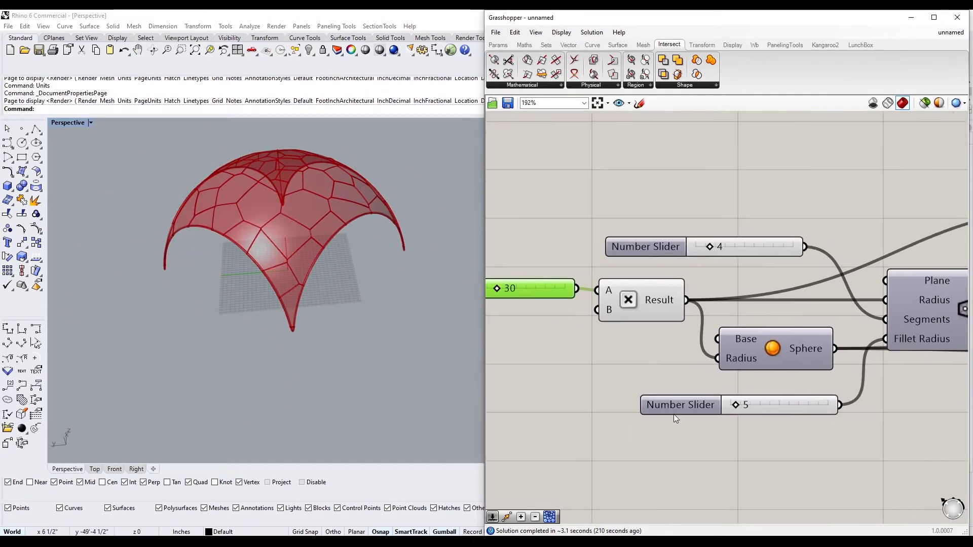
pyautogui.click(702, 443)
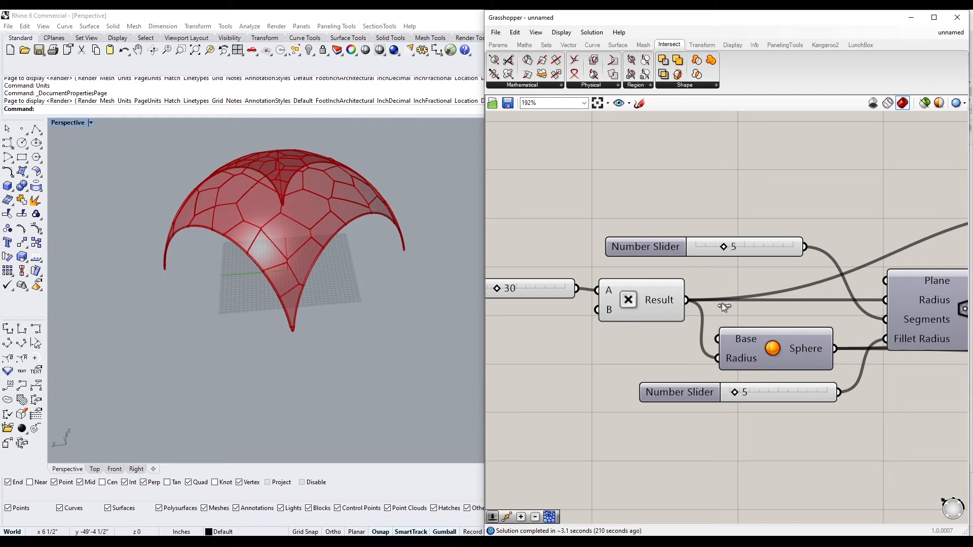
pyautogui.moveTo(400, 324); pyautogui.dragTo(385, 385, button='right')
pyautogui.doubleClick(733, 247)
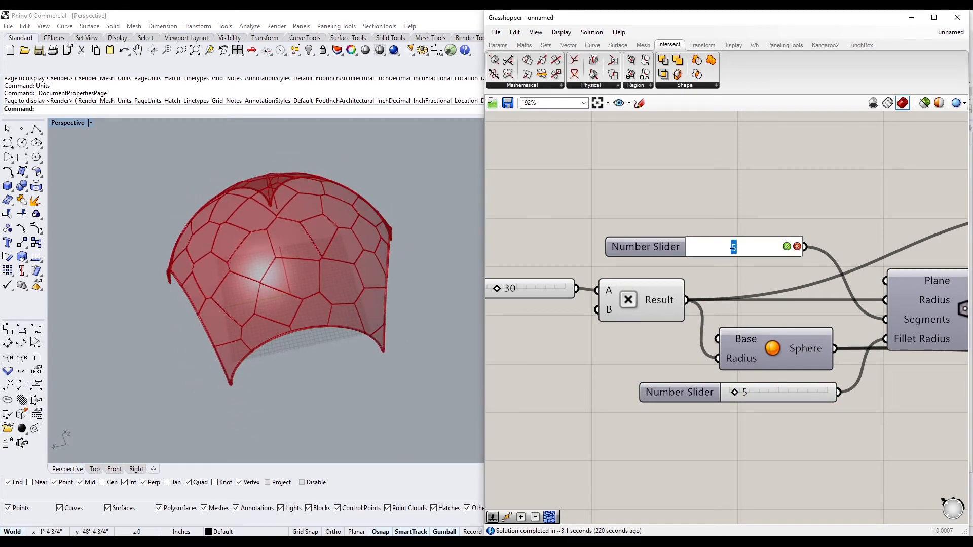
pyautogui.write('4')
pyautogui.press('Return')
# Raise the polygon's Fillet Radius slider to 24 to round the dome's corners
pyautogui.moveTo(269, 391); pyautogui.dragTo(325, 319, button='right')
pyautogui.scroll(5, 729, 406)
pyautogui.moveTo(741, 380); pyautogui.dragTo(769, 381)
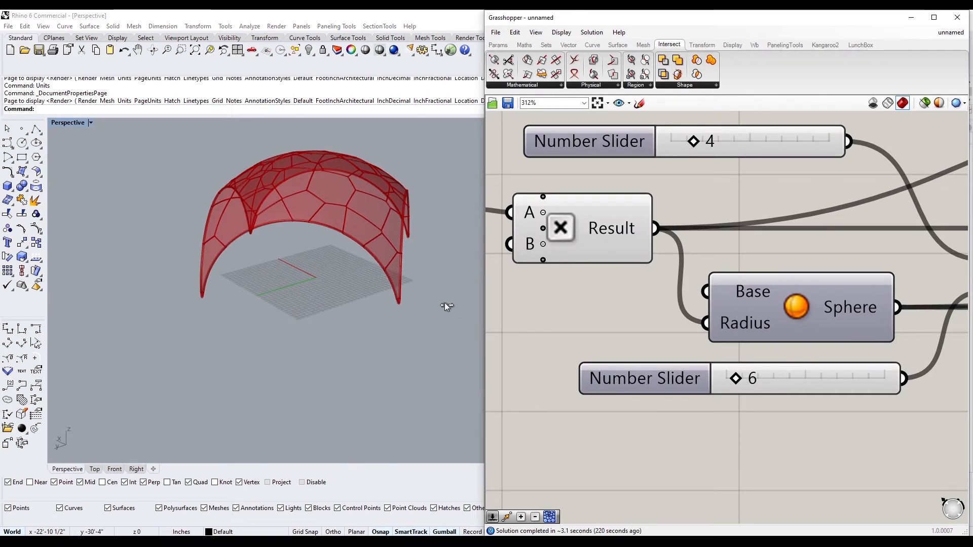
pyautogui.moveTo(412, 293); pyautogui.dragTo(396, 221, button='right')
pyautogui.scroll(-8, 557, 312)
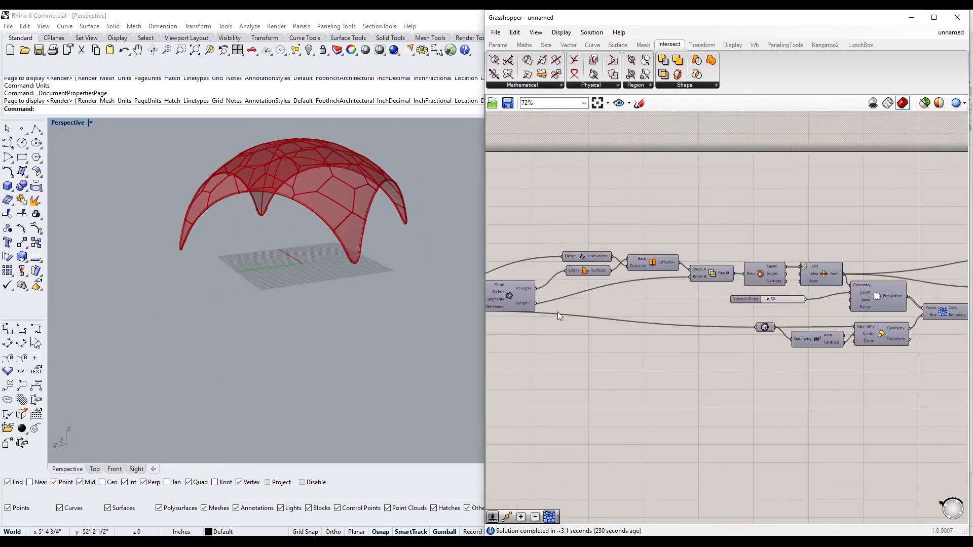
# Check the two Pipe components against the dome preview, highlighting the interior-edge pipes
pyautogui.moveTo(882, 301); pyautogui.dragTo(654, 291, button='right')
pyautogui.scroll(3, 841, 263)
pyautogui.moveTo(838, 348); pyautogui.dragTo(745, 231)
pyautogui.click(536, 290)
pyautogui.click(617, 364)
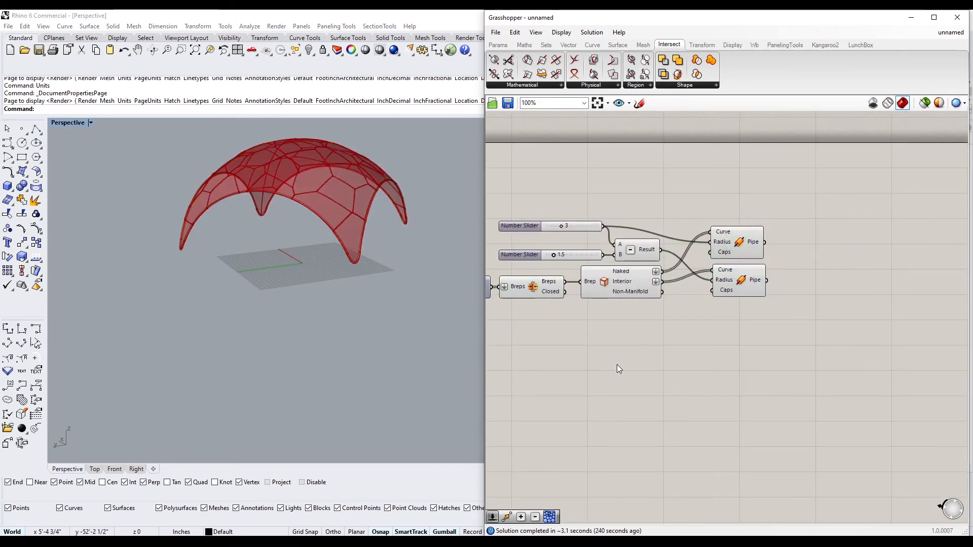
pyautogui.moveTo(323, 329); pyautogui.dragTo(363, 307, button='right')
pyautogui.click(756, 289)
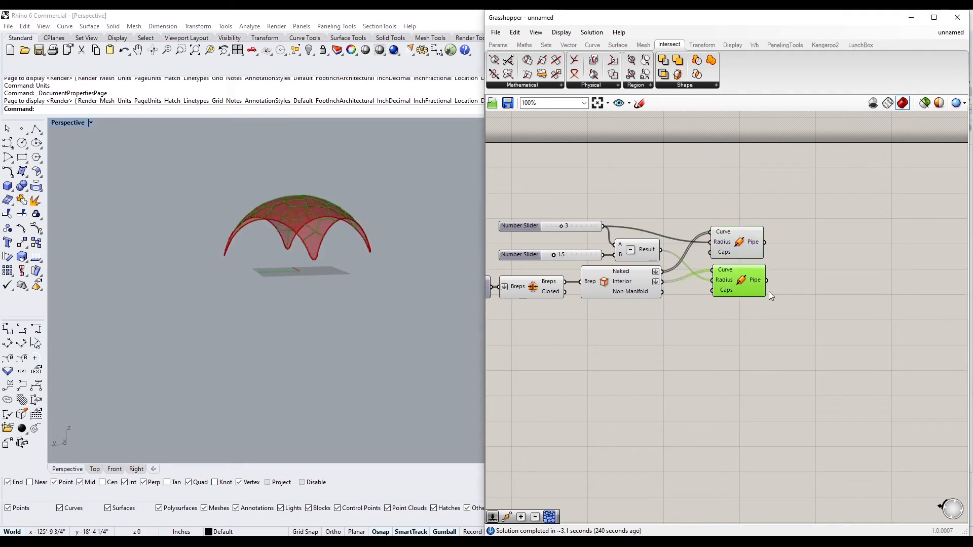
pyautogui.click(776, 299)
# Rename the slider set to 30 as STRUCTURE SIZE and put it in its own group
pyautogui.scroll(-3, 769, 293)
pyautogui.moveTo(609, 370); pyautogui.dragTo(936, 339, button='right')
pyautogui.scroll(6, 603, 289)
pyautogui.moveTo(668, 294); pyautogui.dragTo(662, 295)
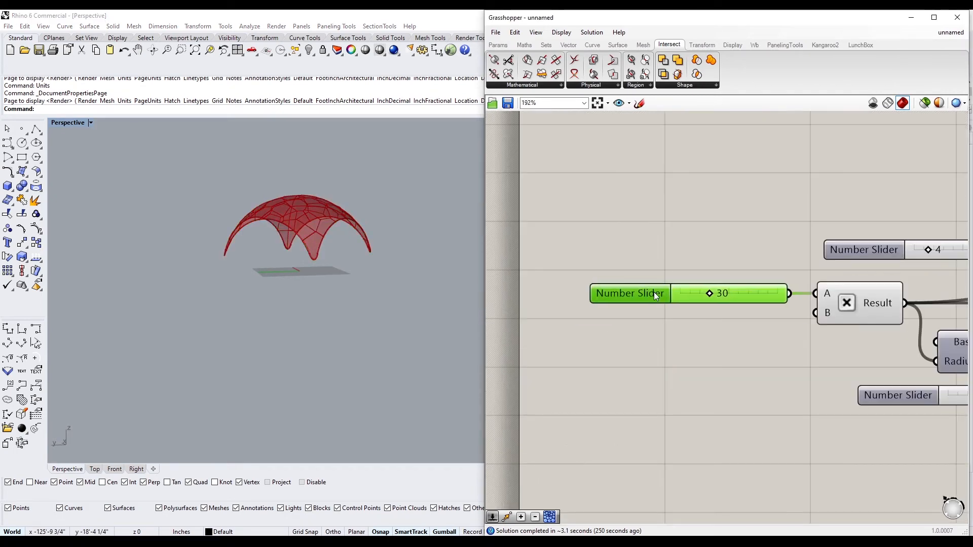
pyautogui.rightClick(651, 290)
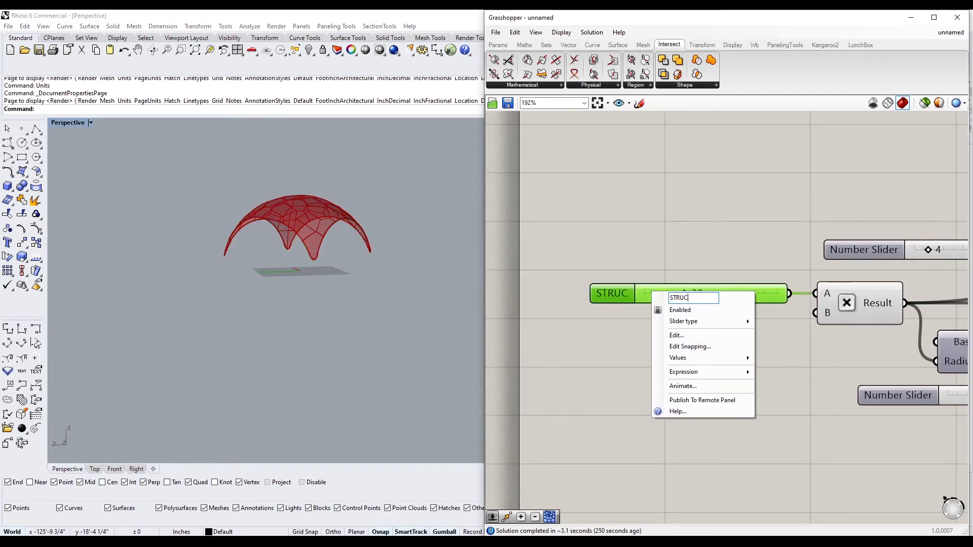
pyautogui.moveTo(627, 291); pyautogui.dragTo(602, 291)
pyautogui.hotkey('ctrl', 'g')
# Group the polygon's Segments slider, rename it NUMBER OF SIDES, and give its group the same label
pyautogui.scroll(-2, 689, 249)
pyautogui.moveTo(817, 259); pyautogui.dragTo(686, 281, button='right')
pyautogui.click(689, 275)
pyautogui.hotkey('ctrl', 'g')
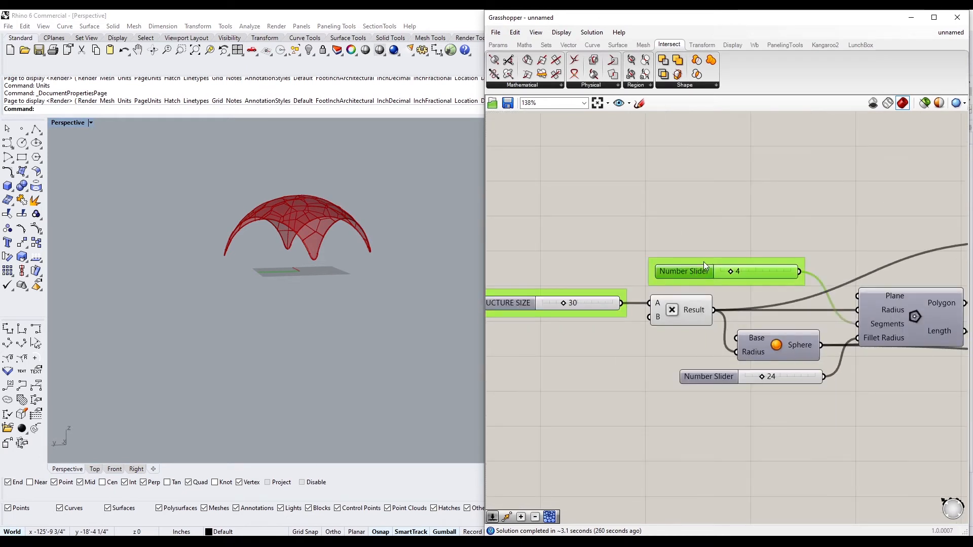
pyautogui.rightClick(687, 275)
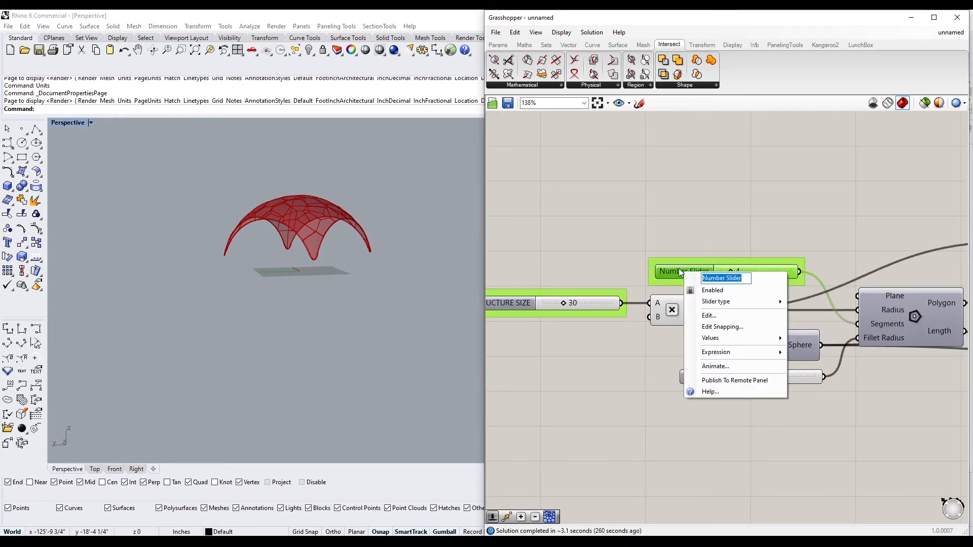
pyautogui.write('NUMBER OF SIDES')
pyautogui.press('Return')
pyautogui.moveTo(695, 273); pyautogui.dragTo(661, 266)
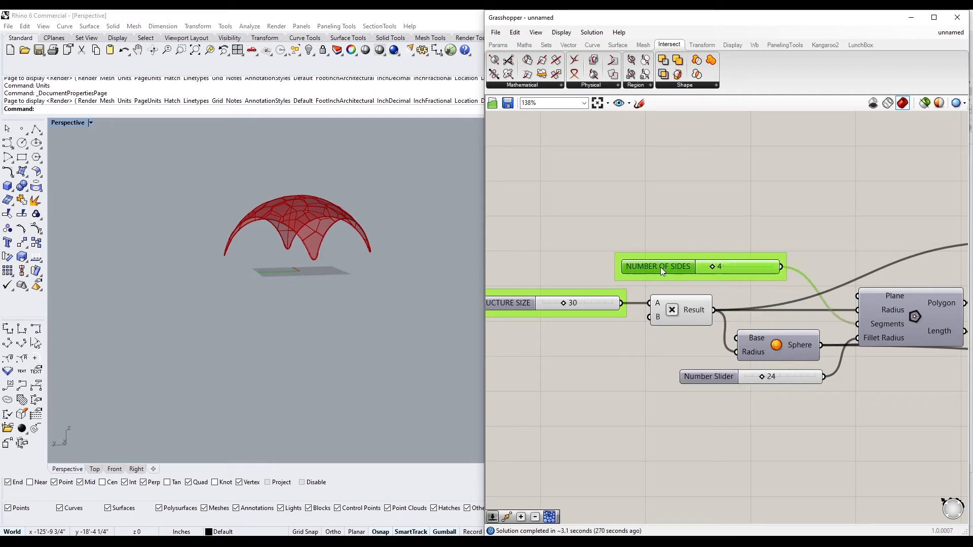
pyautogui.rightClick(669, 256)
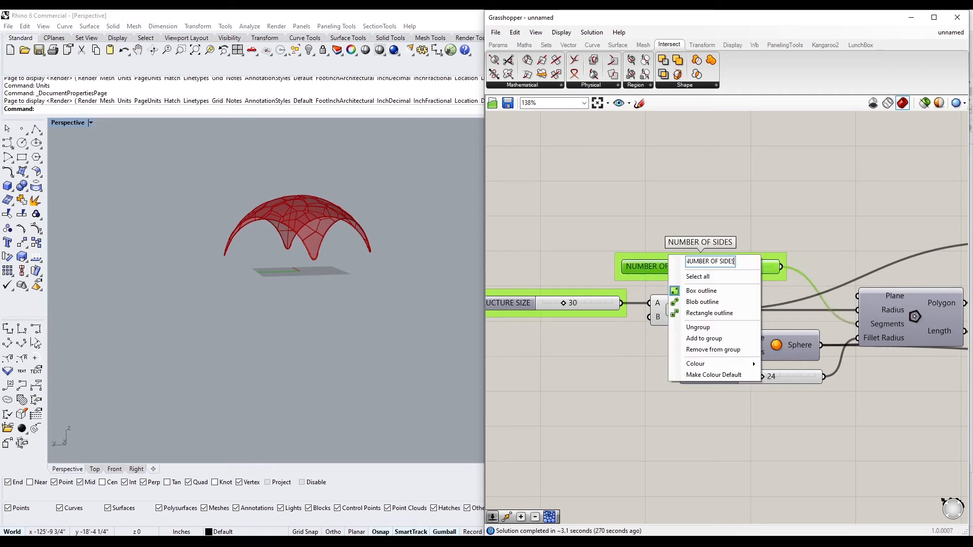
pyautogui.click(663, 222)
# Rename the polygon's Fillet Radius slider FILLET FORM and put it in its own group
pyautogui.moveTo(751, 339); pyautogui.dragTo(610, 299, button='right')
pyautogui.click(571, 338)
pyautogui.rightClick(579, 333)
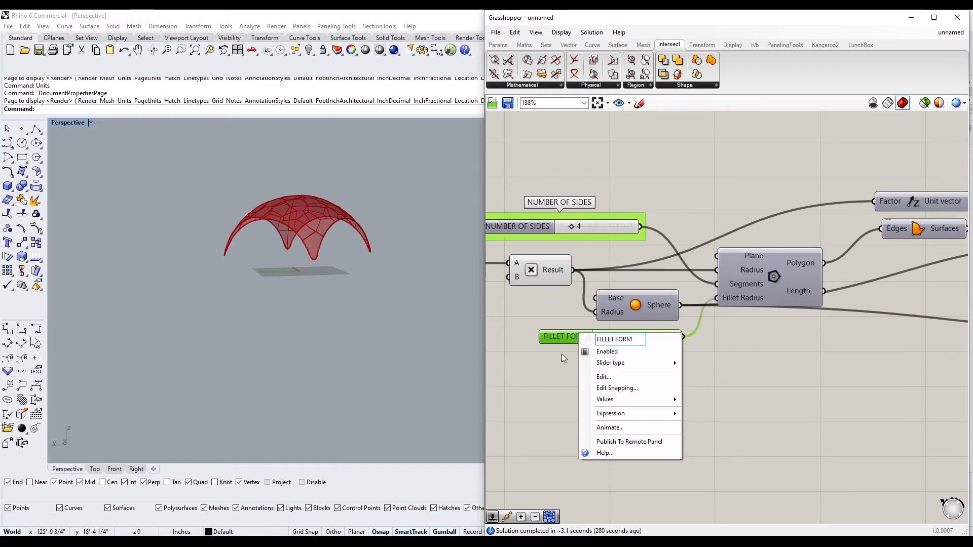
pyautogui.press('Return')
pyautogui.scroll(-4, 744, 406)
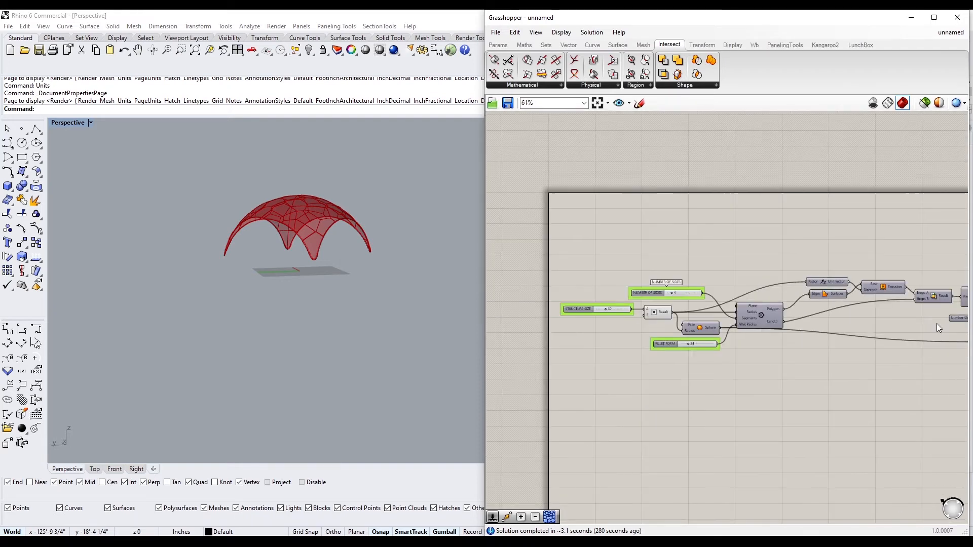
# Group the slider feeding the Population's Count input and rename it NUMBER OF POINTS
pyautogui.scroll(5, 938, 328)
pyautogui.click(662, 344)
pyautogui.rightClick(662, 345)
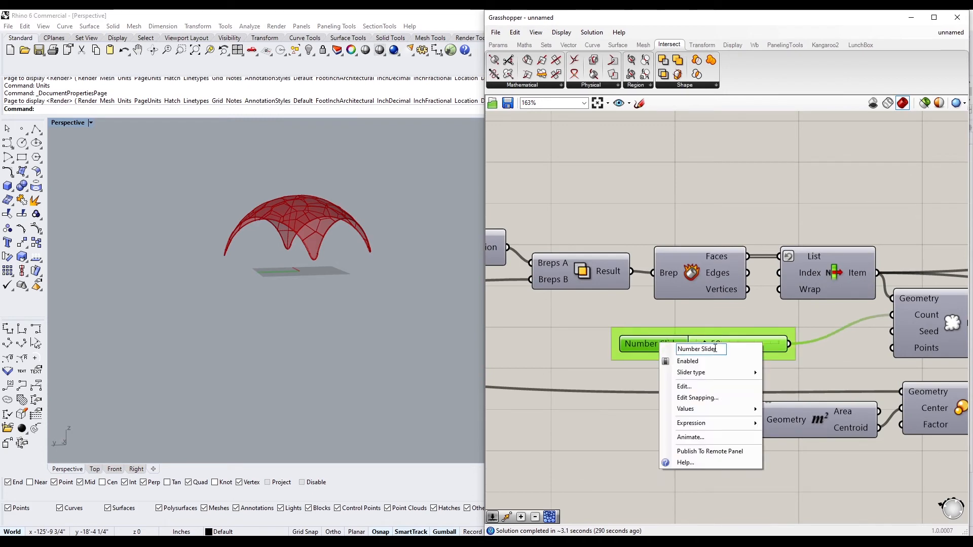
pyautogui.write('NUMBER OF POINTS')
pyautogui.press('Return')
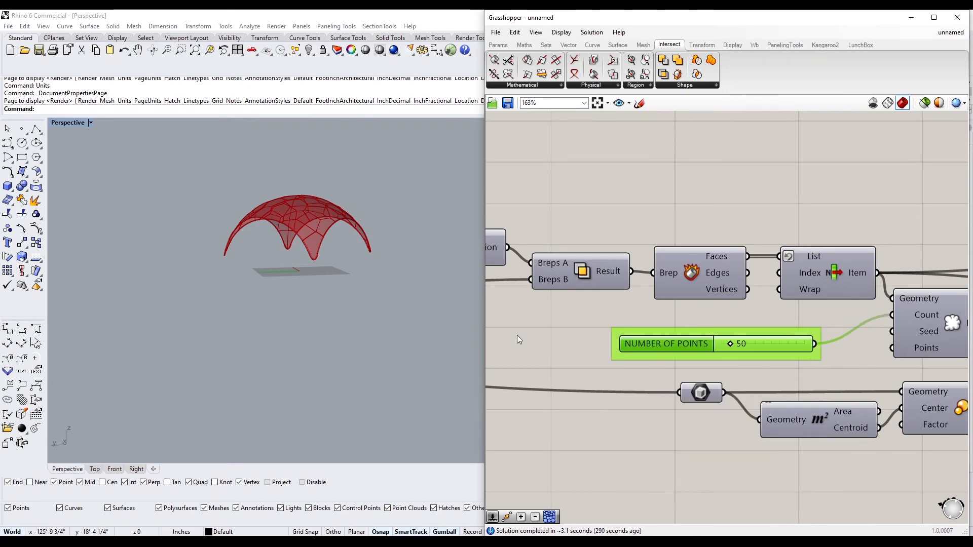
# Stack the 1.5 slider directly beneath the 3 slider, group both, and label the group STRUCTURE PIPE SIZE
pyautogui.scroll(-5, 728, 353)
pyautogui.scroll(5, 923, 330)
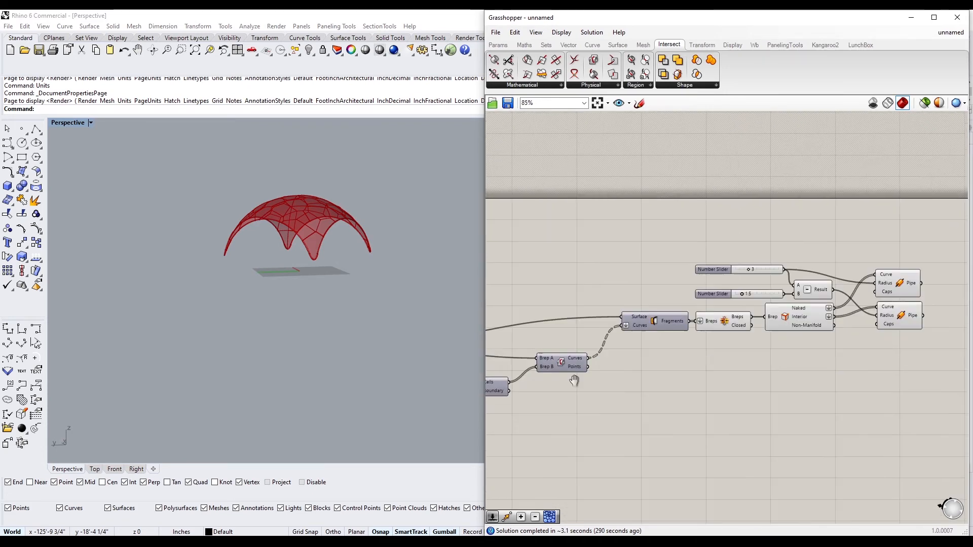
pyautogui.moveTo(710, 301); pyautogui.dragTo(710, 285)
pyautogui.keyDown('shift'); pyautogui.click(707, 270); pyautogui.keyUp('shift')
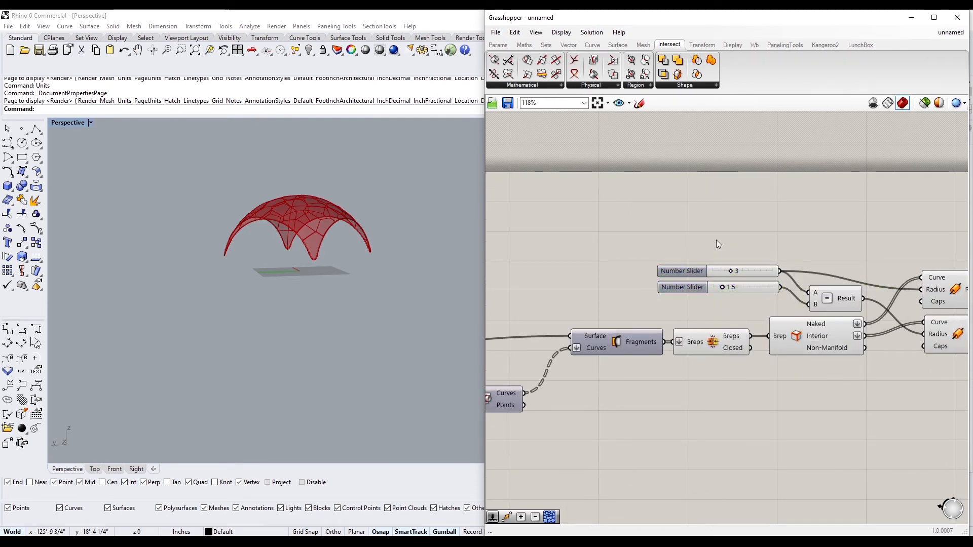
pyautogui.hotkey('ctrl', 'g')
pyautogui.rightClick(688, 263)
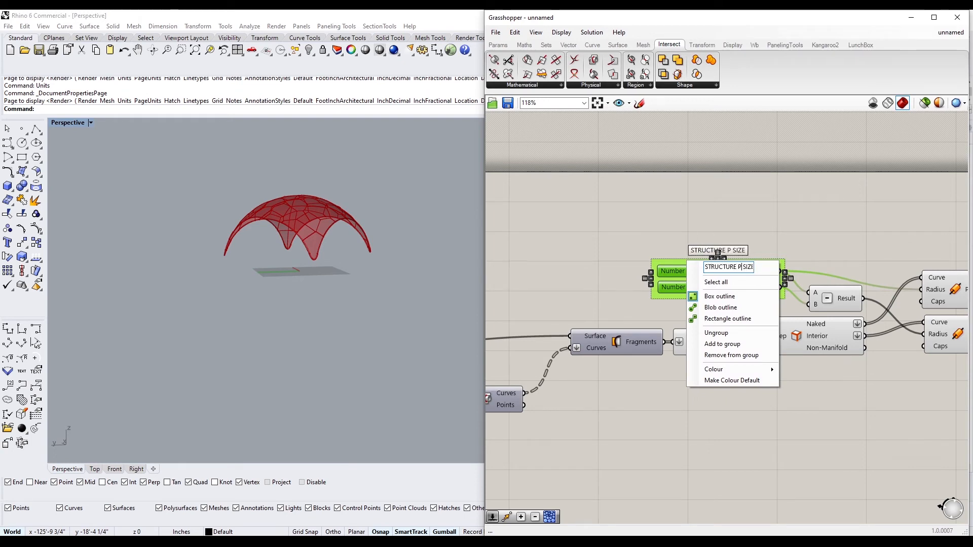
pyautogui.press('Return')
# Nudge both Pipe components slightly upward to tidy them beside Subtraction and Brep Edges
pyautogui.scroll(-2, 702, 266)
pyautogui.moveTo(706, 266); pyautogui.dragTo(616, 286, button='right')
pyautogui.scroll(1, 617, 286)
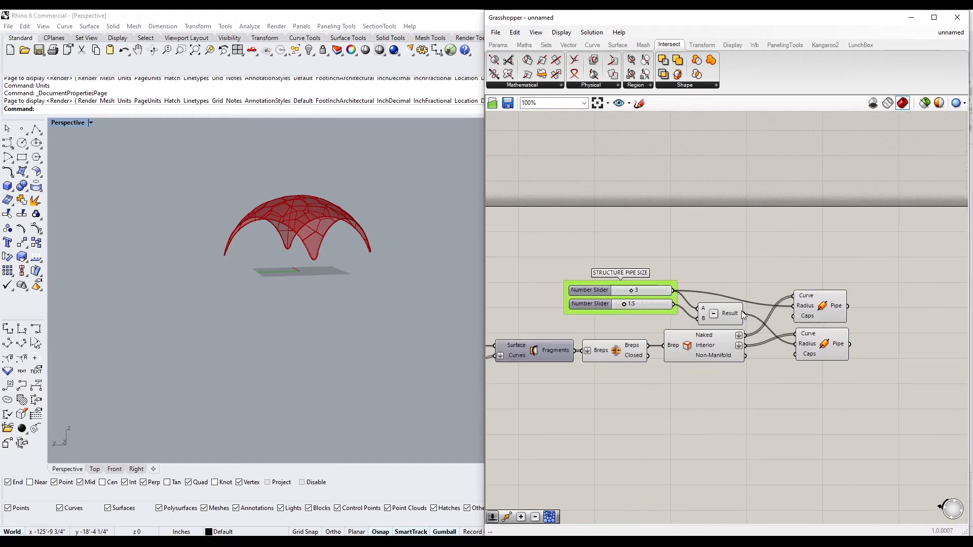
pyautogui.click(735, 314)
pyautogui.moveTo(821, 303); pyautogui.dragTo(821, 297)
pyautogui.moveTo(818, 338); pyautogui.dragTo(815, 332)
# Move the surface-splitting component and everything downstream of it closer to the Brep intersection component
pyautogui.scroll(-4, 826, 352)
pyautogui.moveTo(670, 436); pyautogui.dragTo(835, 341, button='right')
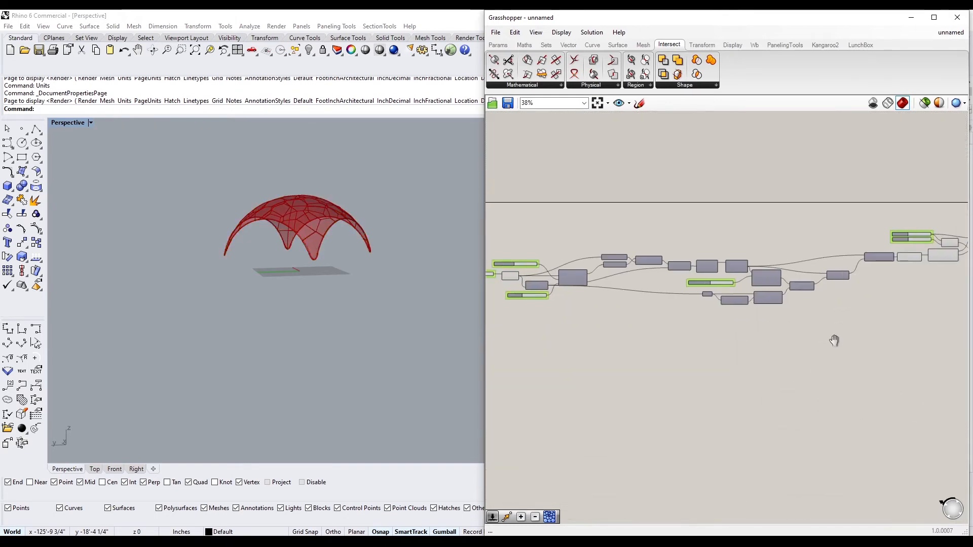
pyautogui.moveTo(915, 308); pyautogui.dragTo(777, 359, button='right')
pyautogui.scroll(2, 777, 359)
pyautogui.moveTo(910, 243); pyautogui.dragTo(710, 309)
pyautogui.scroll(3, 720, 296)
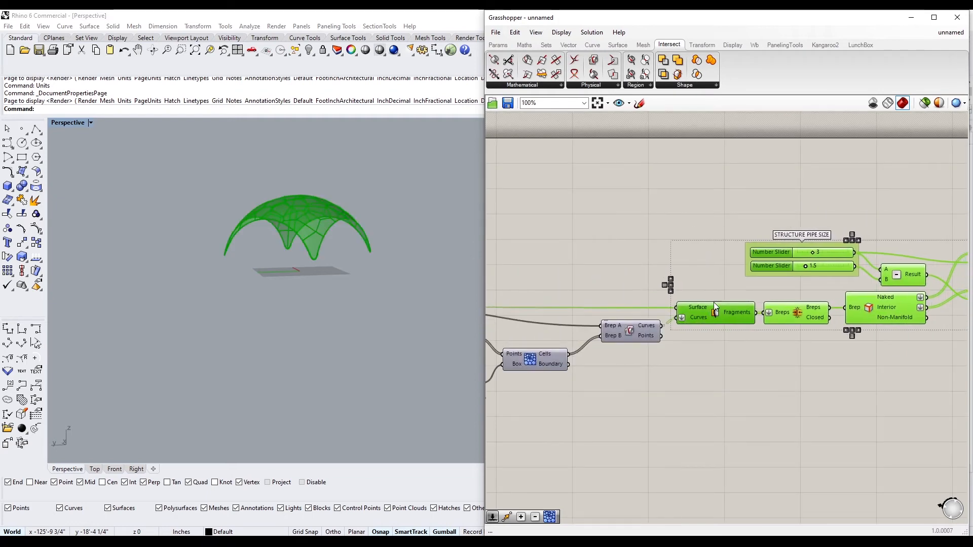
# Move the Brep intersection component and everything downstream of it closer to the Voronoi component
pyautogui.scroll(-4, 733, 300)
pyautogui.moveTo(897, 348); pyautogui.dragTo(682, 278)
pyautogui.scroll(4, 695, 311)
pyautogui.moveTo(700, 311); pyautogui.dragTo(687, 334)
pyautogui.click(688, 282)
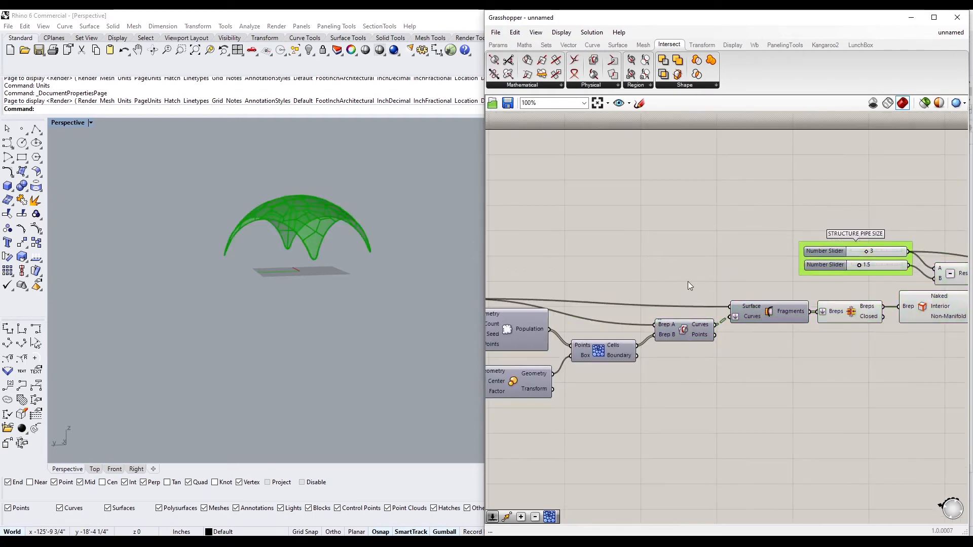
# Move the Area and Scale components up so they sit close beneath the Population component
pyautogui.moveTo(511, 389); pyautogui.dragTo(750, 364, button='right')
pyautogui.scroll(2, 750, 364)
pyautogui.moveTo(775, 413); pyautogui.dragTo(530, 336)
pyautogui.scroll(2, 759, 362)
pyautogui.click(778, 388)
pyautogui.scroll(-6, 777, 392)
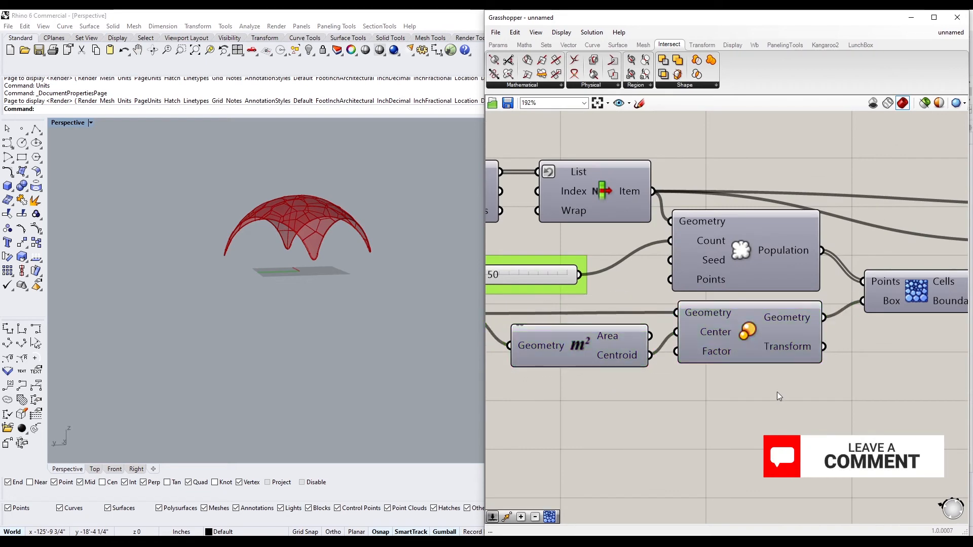
pyautogui.scroll(2, 748, 324)
pyautogui.scroll(-3, 541, 248)
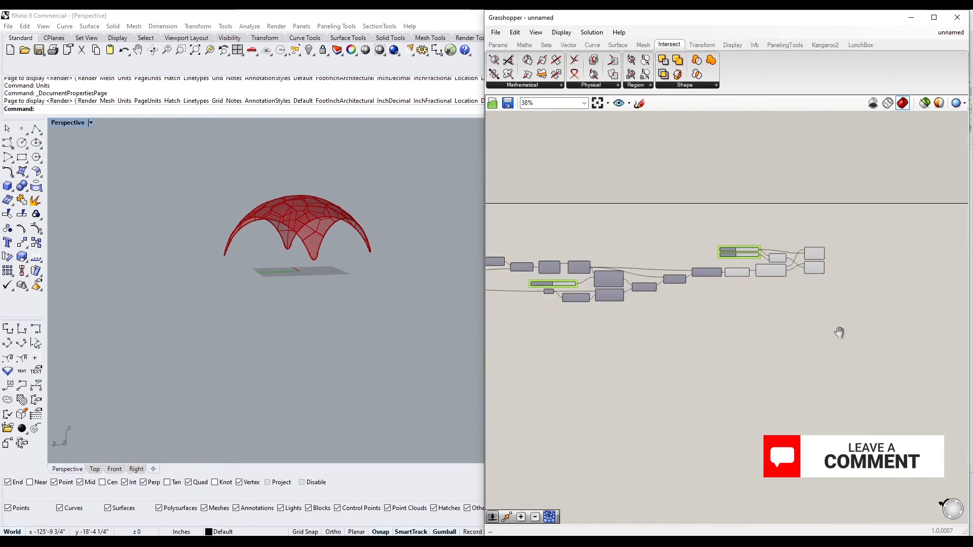
# Select the point population, Voronoi and downstream components and reposition them together beside the List Item component
pyautogui.moveTo(841, 333); pyautogui.dragTo(878, 323, button='right')
pyautogui.moveTo(882, 338); pyautogui.dragTo(634, 213)
pyautogui.scroll(3, 524, 275)
pyautogui.keyDown('shift'); pyautogui.moveTo(711, 330); pyautogui.dragTo(624, 270); pyautogui.keyUp('shift')
pyautogui.scroll(4, 715, 269)
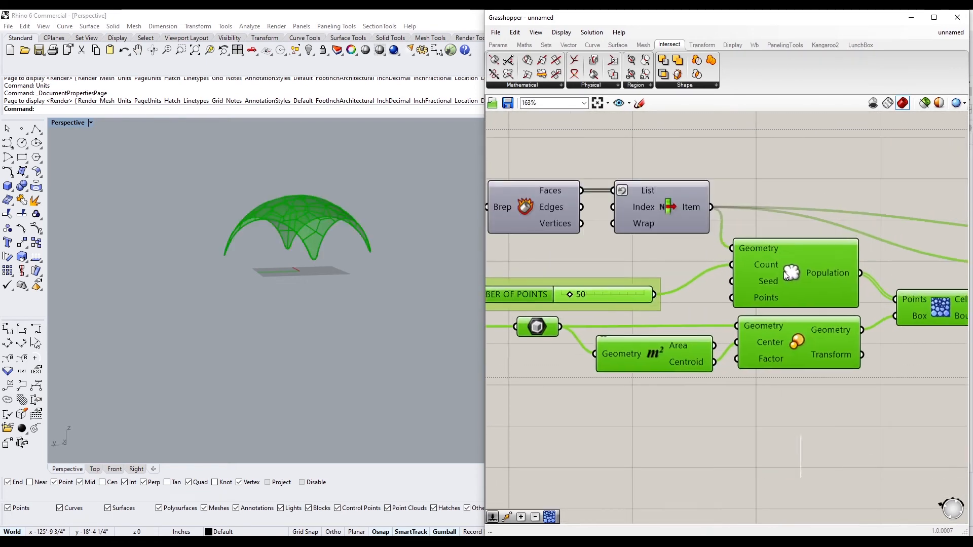
pyautogui.scroll(-2, 784, 272)
pyautogui.click(802, 185)
# Move the unit vector, surface, extrusion and all downstream components closer to the Polygon component
pyautogui.moveTo(802, 186); pyautogui.dragTo(940, 231, button='right')
pyautogui.scroll(-6, 741, 263)
pyautogui.moveTo(937, 313); pyautogui.dragTo(608, 222)
pyautogui.scroll(8, 607, 259)
pyautogui.moveTo(615, 258); pyautogui.dragTo(573, 285)
pyautogui.click(573, 292)
# Place the Sphere component beneath the Polygon and move the grouped FILLET FORM slider closer to the Multiplication component
pyautogui.moveTo(532, 243); pyautogui.dragTo(859, 269, button='right')
pyautogui.scroll(-2, 822, 263)
pyautogui.scroll(4, 740, 299)
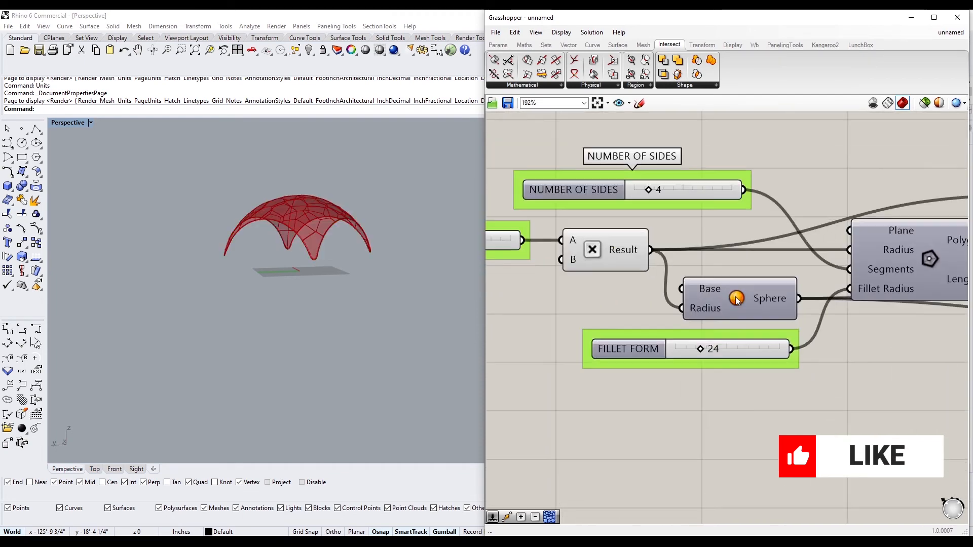
pyautogui.scroll(-4, 740, 299)
pyautogui.moveTo(740, 299); pyautogui.dragTo(843, 317)
pyautogui.click(783, 334)
pyautogui.scroll(2, 692, 324)
pyautogui.moveTo(693, 328); pyautogui.dragTo(612, 296)
# Select the component network and shift it upward on the canvas as one block
pyautogui.scroll(-6, 749, 315)
pyautogui.scroll(5, 765, 292)
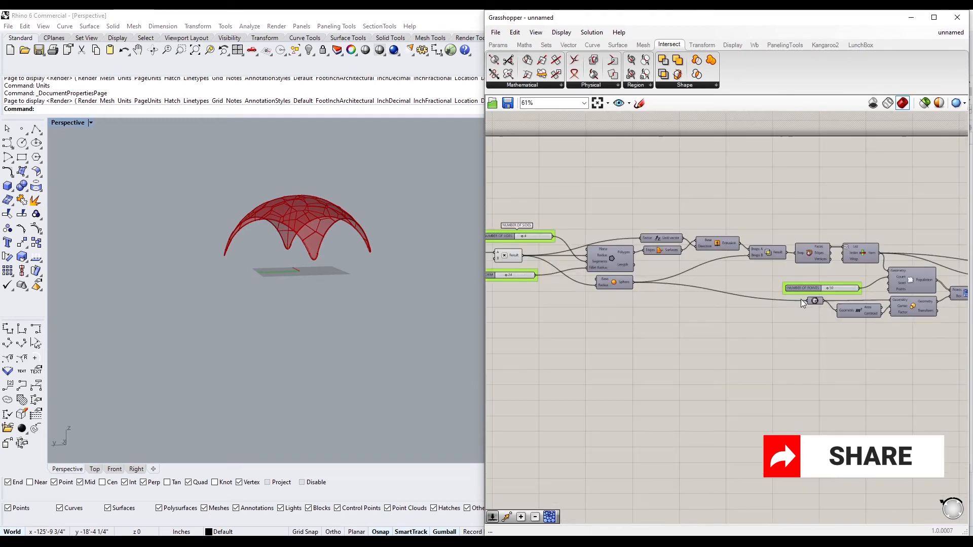
pyautogui.scroll(-7, 801, 299)
pyautogui.moveTo(900, 346); pyautogui.dragTo(617, 235)
pyautogui.scroll(4, 659, 256)
pyautogui.moveTo(671, 286); pyautogui.dragTo(671, 252)
pyautogui.click(638, 295)
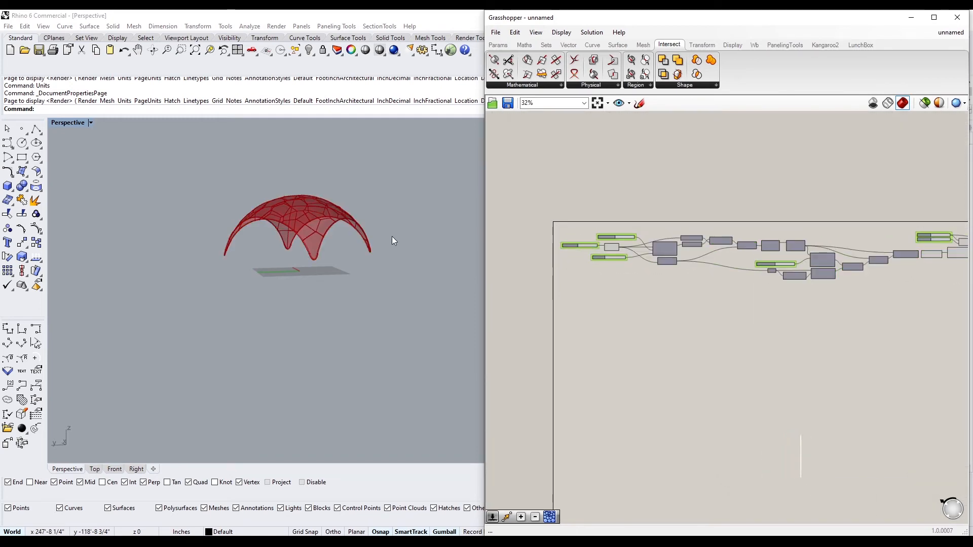
# Move the Grasshopper window clear of the layer list and bake the naked-edge Pipe component onto Layer 01
pyautogui.scroll(4, 391, 236)
pyautogui.moveTo(391, 236); pyautogui.dragTo(423, 285, button='right')
pyautogui.scroll(-1, 706, 343)
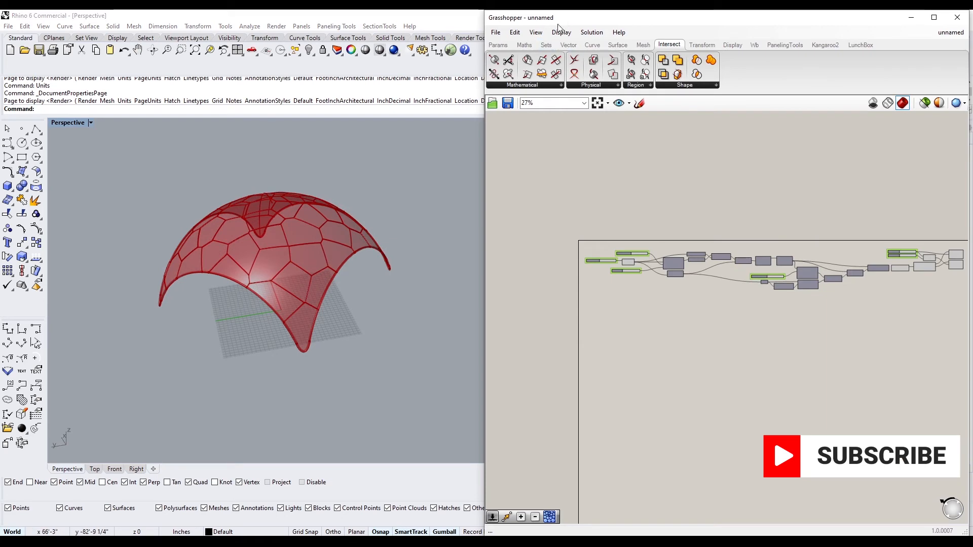
pyautogui.moveTo(559, 26); pyautogui.dragTo(259, 75)
pyautogui.scroll(6, 499, 316)
pyautogui.middleClick(566, 284)
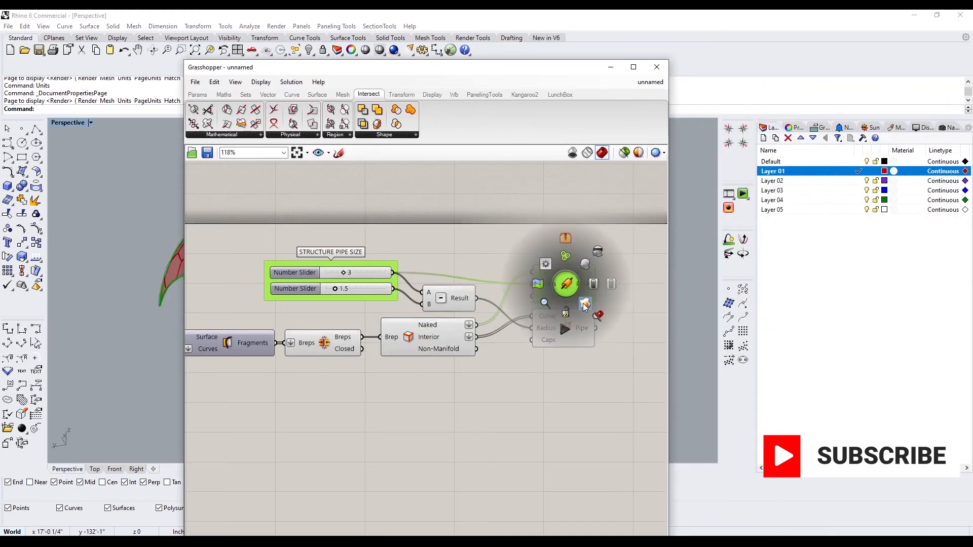
# Make Layer 02 current and bake the interior-edge Pipe component onto it
pyautogui.click(857, 181)
pyautogui.click(563, 330)
pyautogui.middleClick(563, 329)
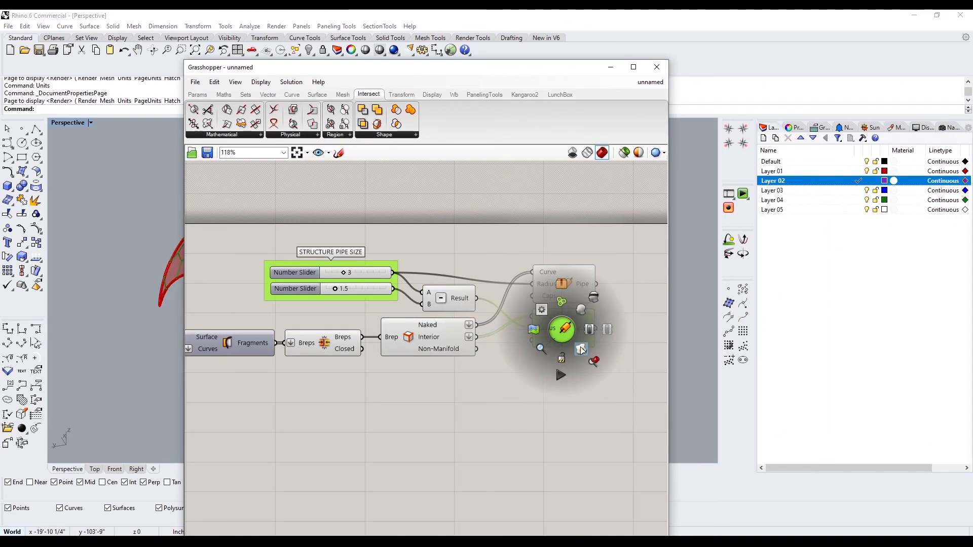
pyautogui.click(582, 349)
# Make Layer 03 current and bake the split surface Fragments component onto it
pyautogui.scroll(-3, 503, 308)
pyautogui.moveTo(370, 378); pyautogui.dragTo(542, 351, button='right')
pyautogui.moveTo(213, 307); pyautogui.dragTo(421, 309, button='right')
pyautogui.scroll(4, 425, 309)
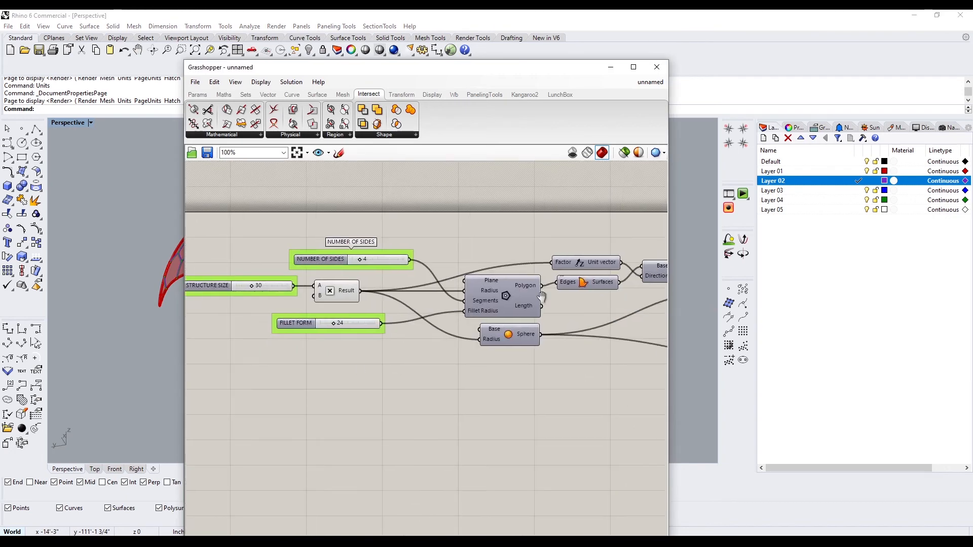
pyautogui.scroll(-4, 424, 309)
pyautogui.moveTo(634, 335); pyautogui.dragTo(350, 311, button='right')
pyautogui.scroll(3, 566, 255)
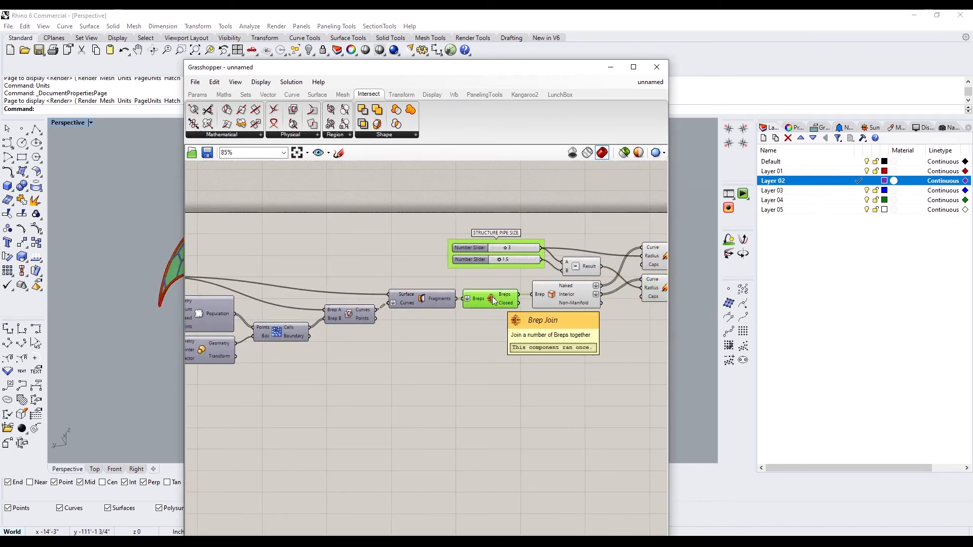
pyautogui.click(858, 191)
pyautogui.click(418, 302)
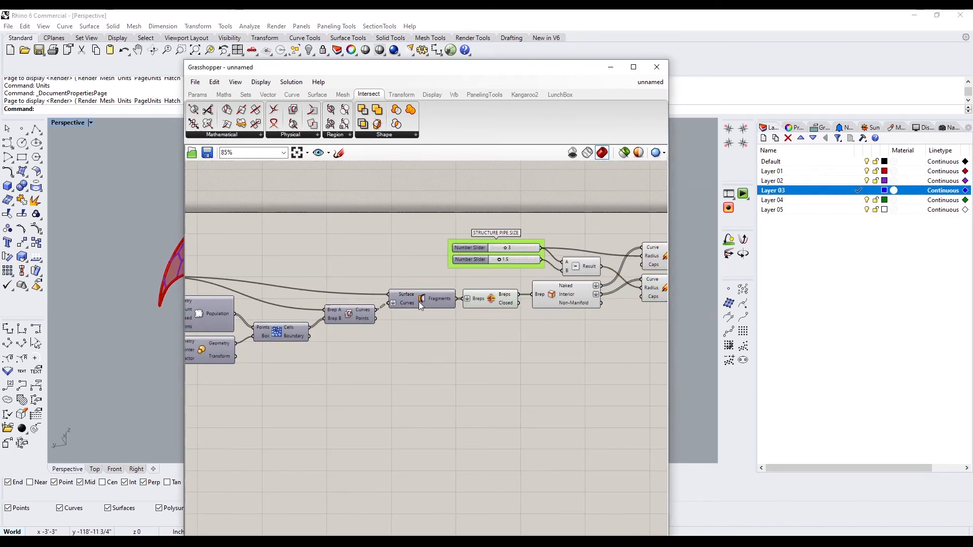
pyautogui.scroll(1, 419, 302)
pyautogui.middleClick(419, 303)
pyautogui.click(439, 321)
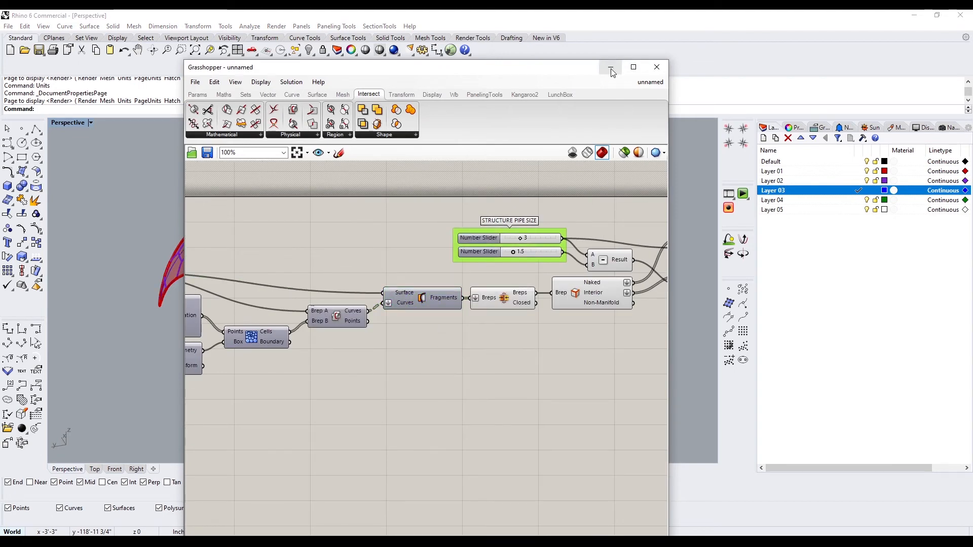
# Minimize the Grasshopper window and set the Perspective viewport to Shaded display
pyautogui.moveTo(540, 364); pyautogui.dragTo(505, 369, button='right')
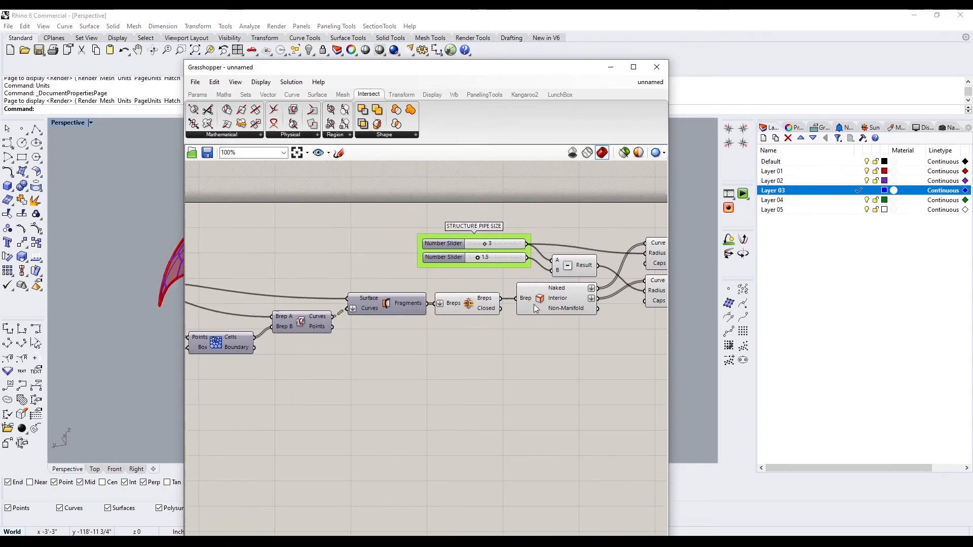
pyautogui.scroll(-3, 357, 243)
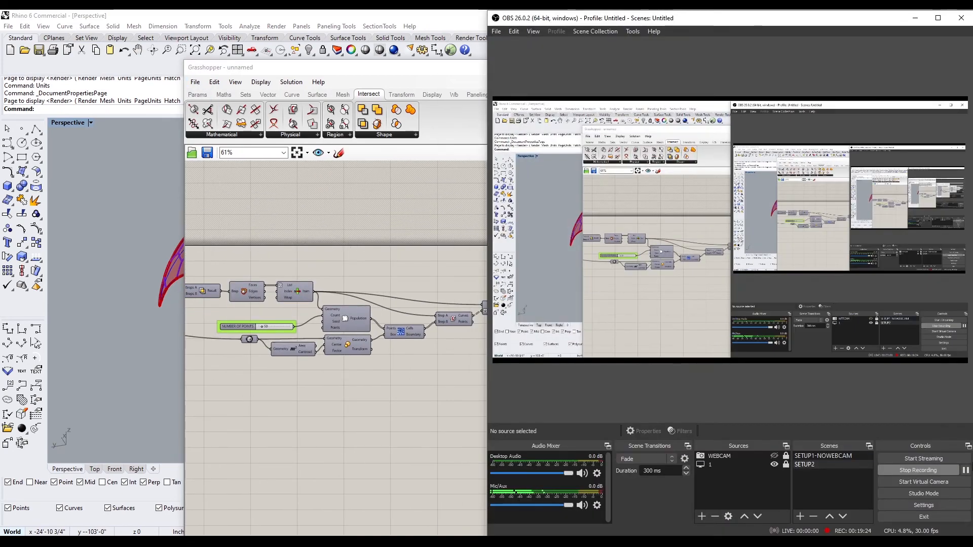
pyautogui.click(645, 81)
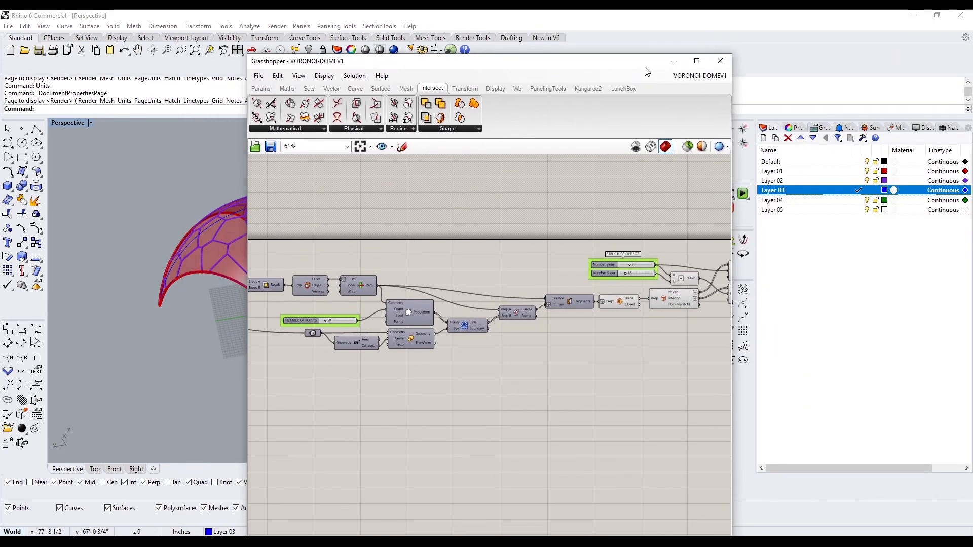
pyautogui.click(672, 62)
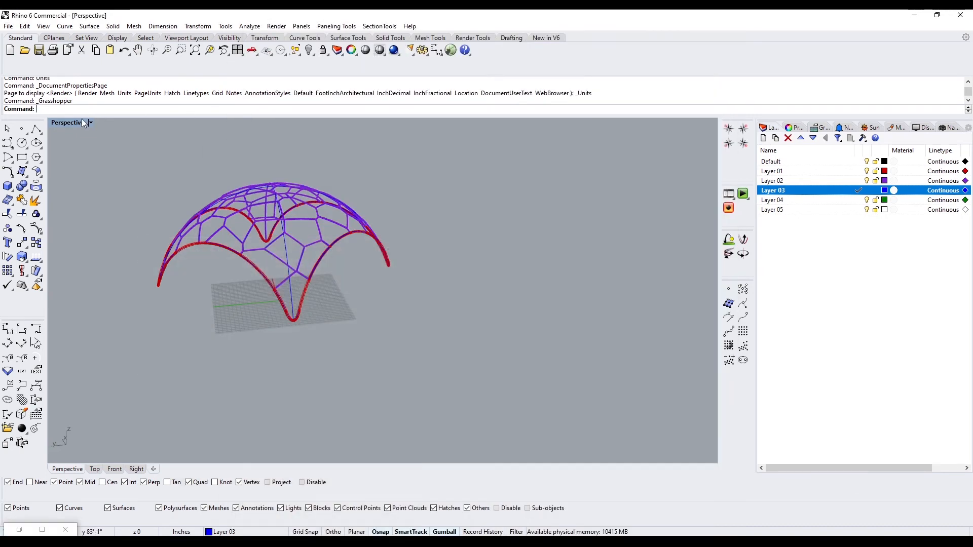
pyautogui.click(81, 123)
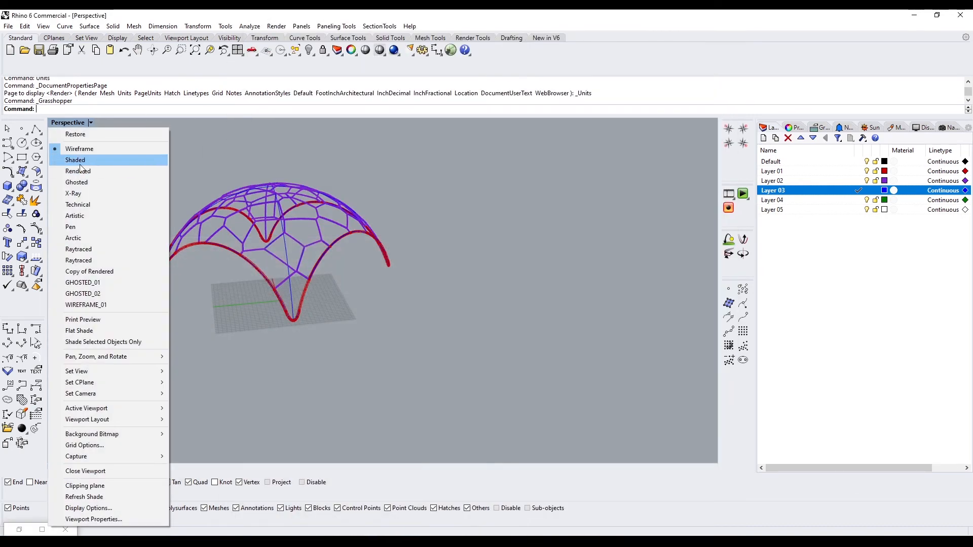
pyautogui.click(80, 164)
pyautogui.scroll(6, 396, 304)
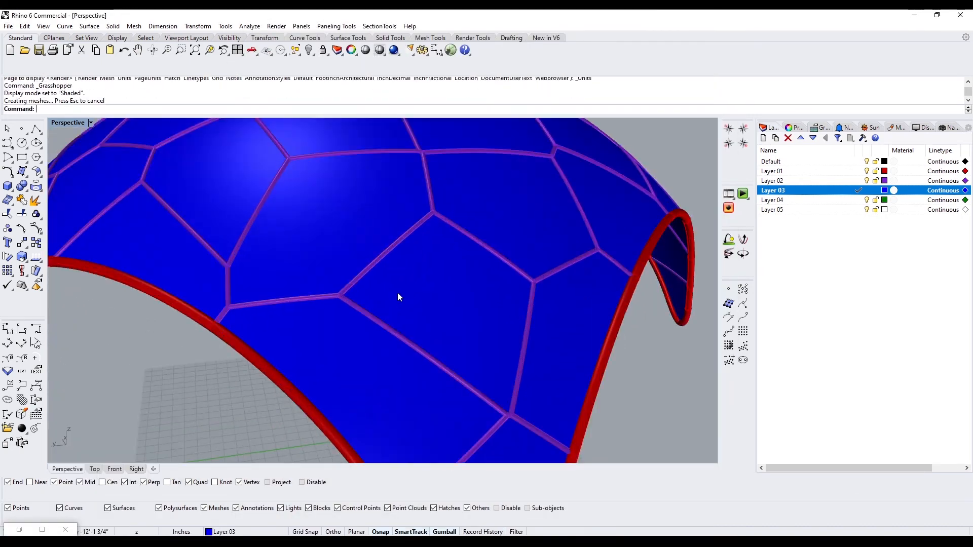
pyautogui.scroll(-6, 397, 297)
# Select all surfaces on Layer 03 and offset them inward as solids with OffsetSrf at a distance of 0.5
pyautogui.rightClick(834, 190)
pyautogui.click(874, 336)
pyautogui.write('Offs')
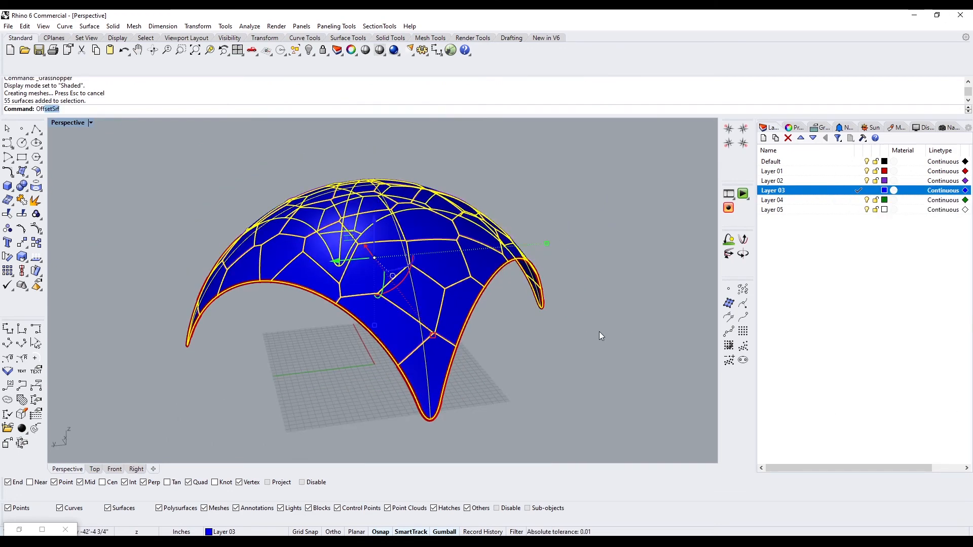
pyautogui.write('etGS')
pyautogui.press('Return')
pyautogui.write('OffsetSrf')
pyautogui.press('Return')
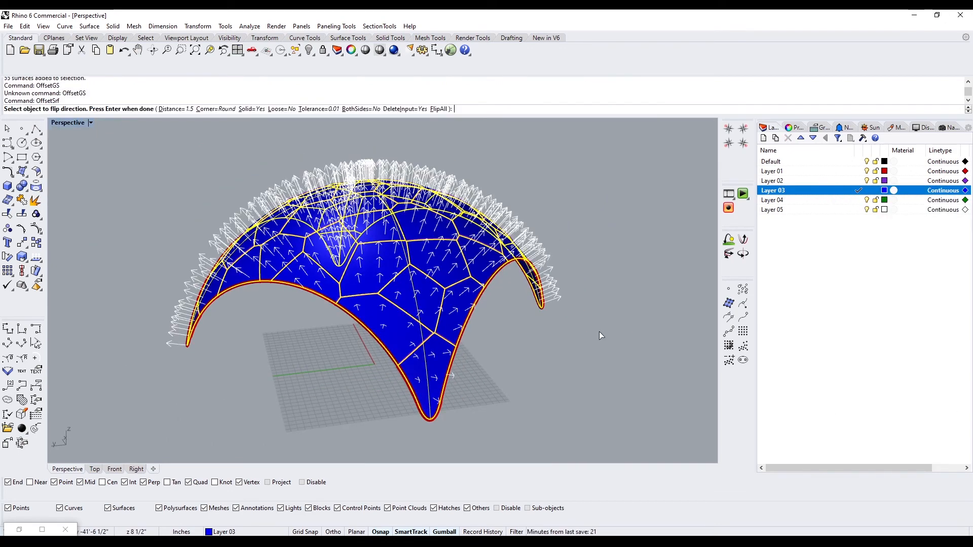
pyautogui.write('F')
pyautogui.press('Return')
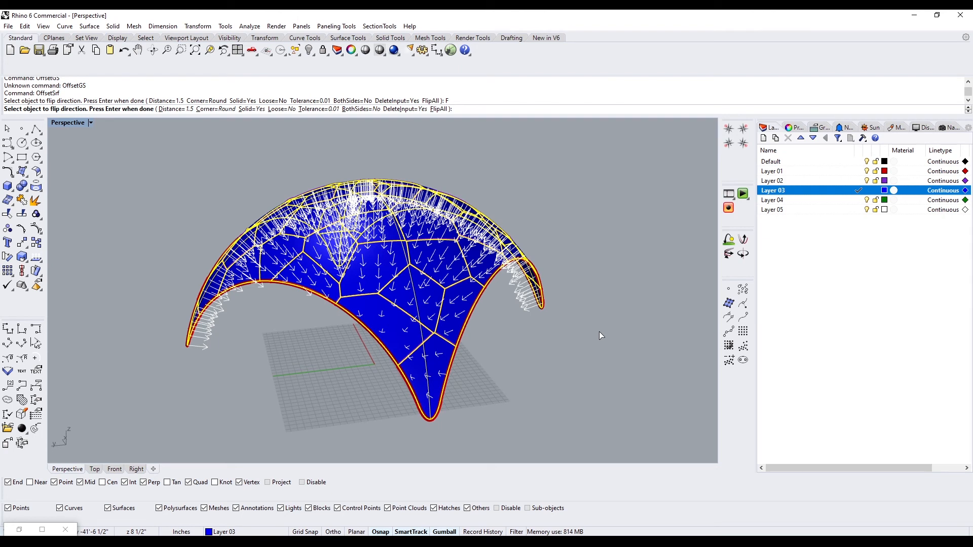
pyautogui.write('.5')
pyautogui.press('Return')
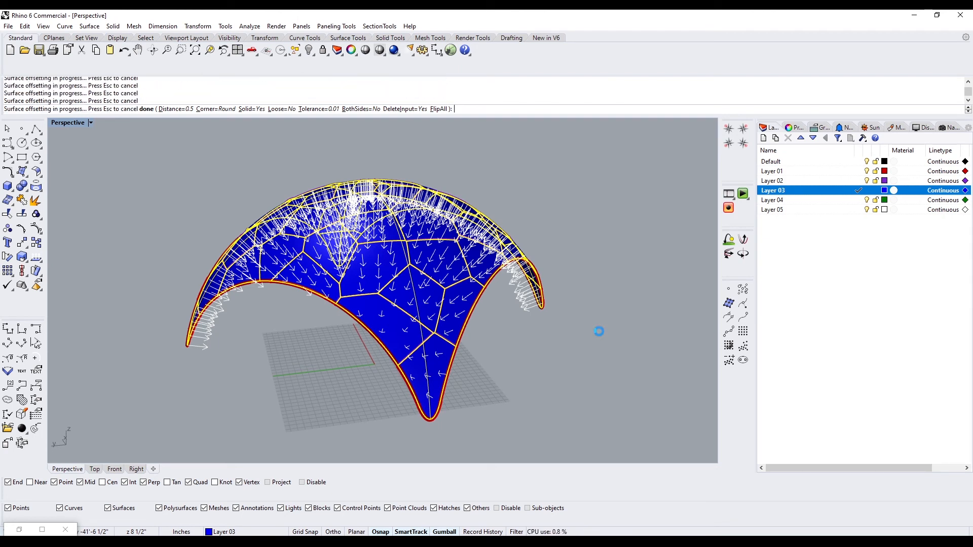
pyautogui.click(659, 394)
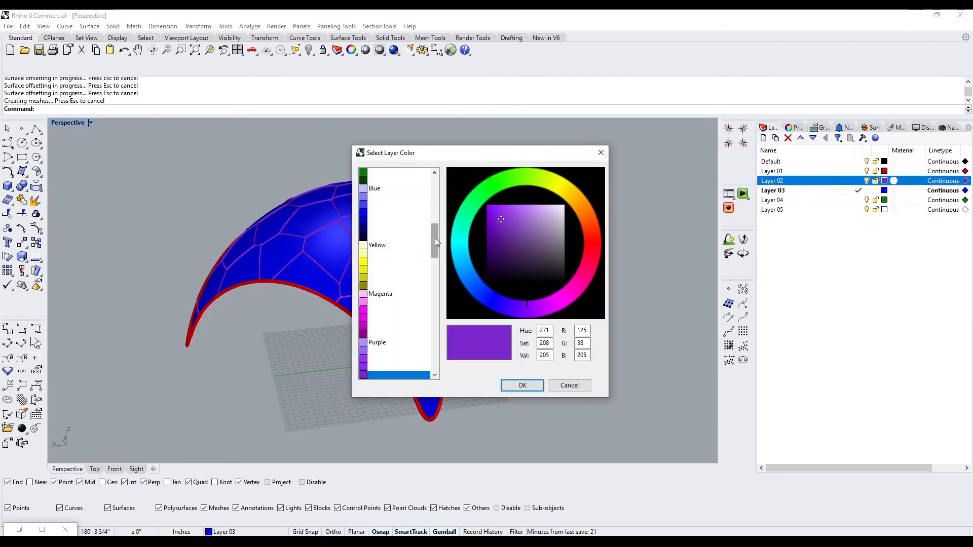
# Set the colour of Layer 02 to Black and the colour of Layer 01 to Dark Gray
pyautogui.moveTo(435, 239); pyautogui.dragTo(435, 183)
pyautogui.doubleClick(377, 205)
pyautogui.click(884, 171)
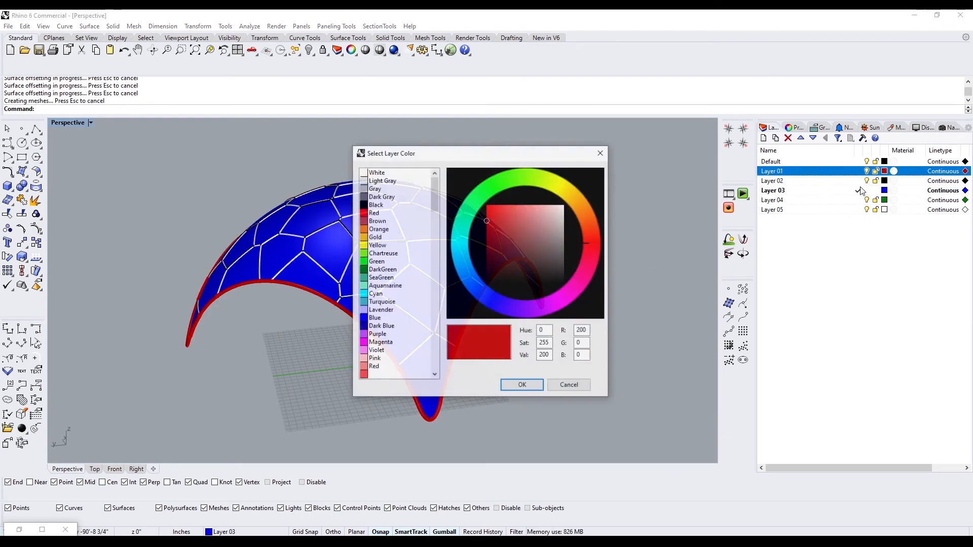
pyautogui.click(378, 196)
pyautogui.click(520, 385)
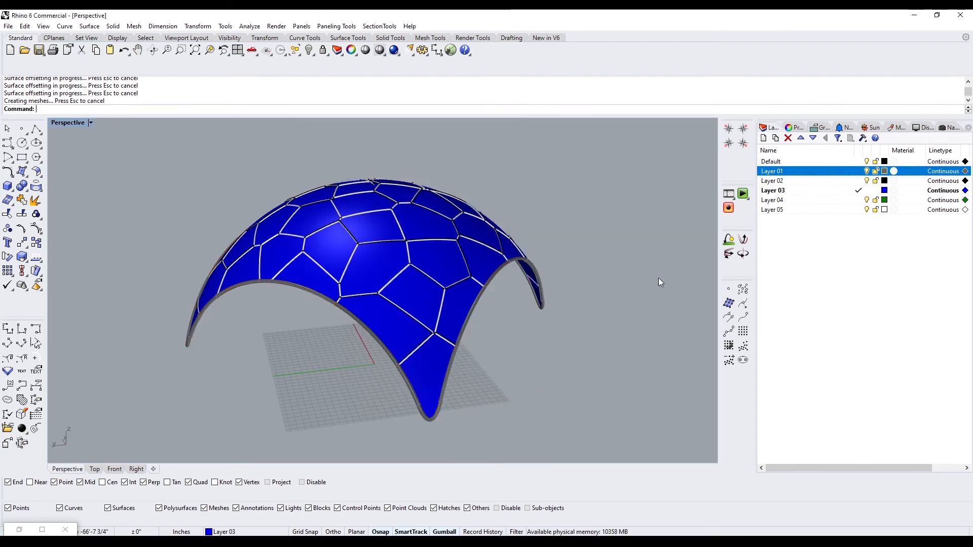
# Set the colour of Layer 03 to a lighter blue, RGB 0, 121, 255
pyautogui.click(884, 190)
pyautogui.moveTo(494, 298); pyautogui.dragTo(477, 272)
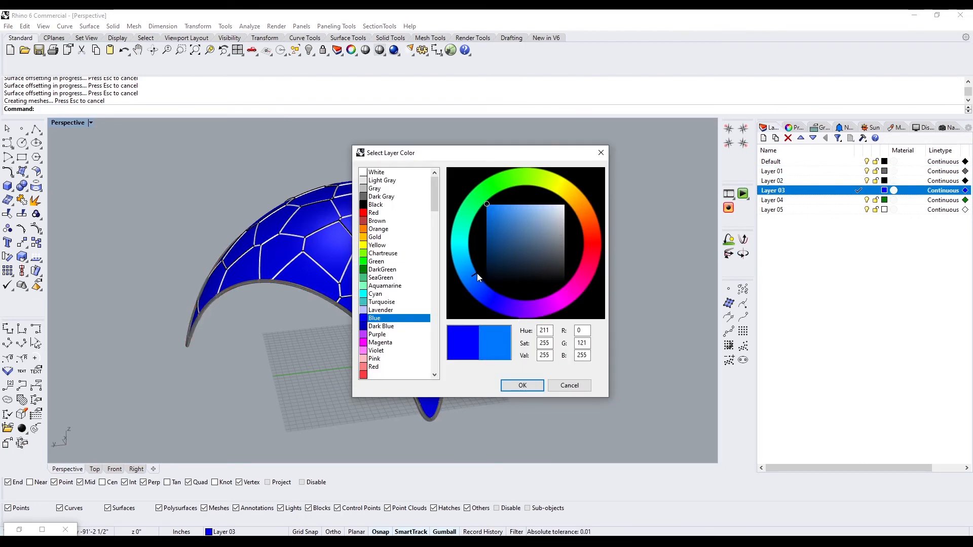
pyautogui.click(522, 386)
pyautogui.moveTo(522, 385); pyautogui.dragTo(479, 321, button='right')
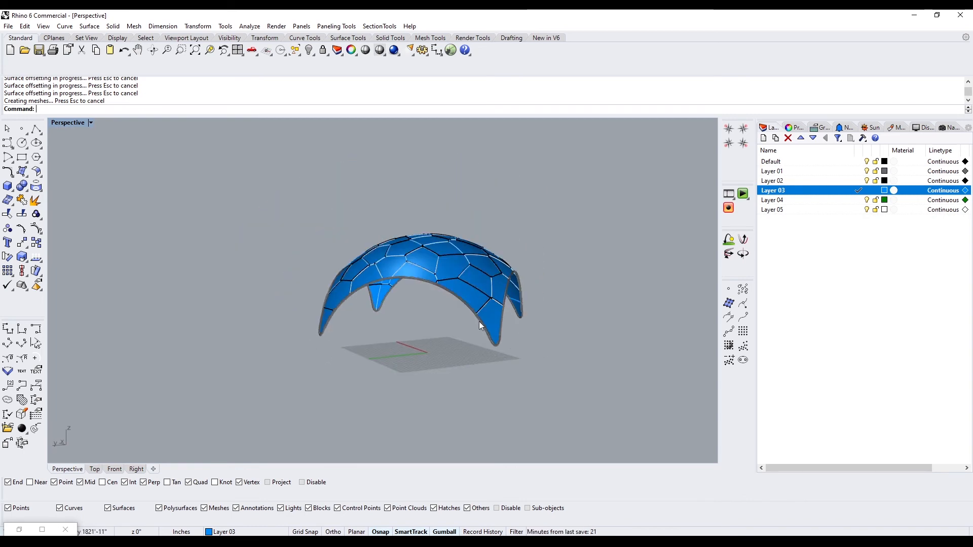
# Select all dome geometry and create a BoundingBox around it
pyautogui.hotkey('ctrl', 'a')
pyautogui.press('BackSpace')
pyautogui.press('BackSpace')
pyautogui.press('BackSpace')
pyautogui.press('BackSpace')
pyautogui.press('BackSpace')
pyautogui.press('BackSpace')
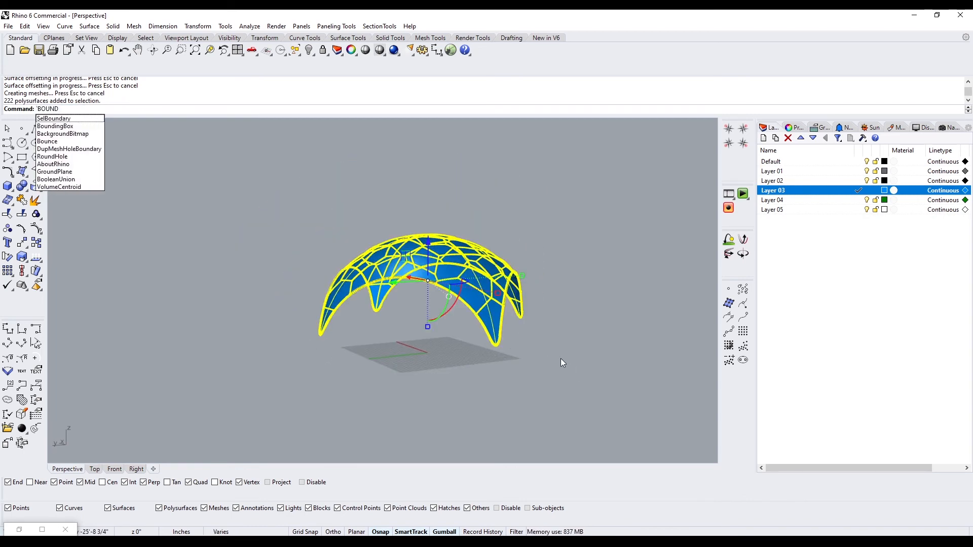
pyautogui.press('Return')
pyautogui.press('Return')
pyautogui.scroll(2, 580, 334)
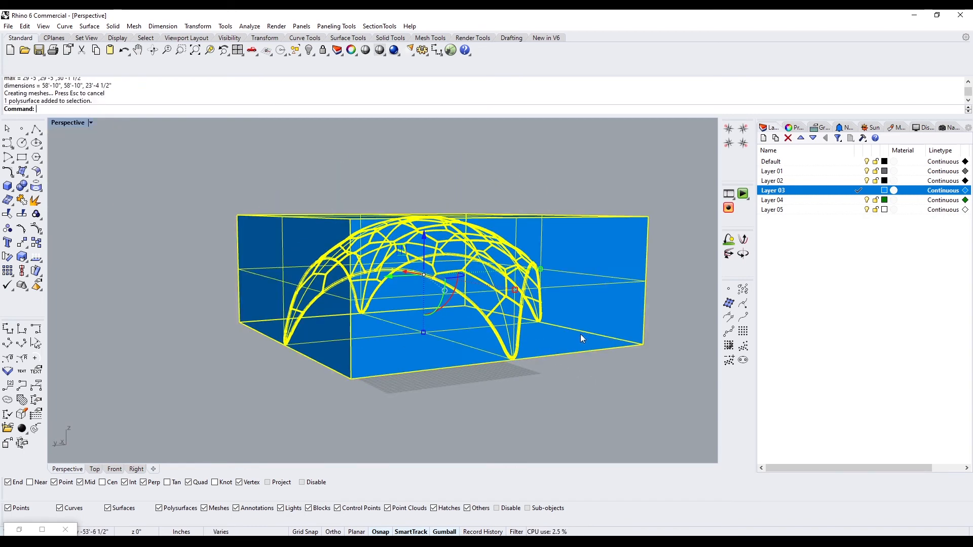
# Move the dome and its bounding box vertically from the box's bottom corner to 0,0,0
pyautogui.write('M')
pyautogui.press('Return')
pyautogui.write('V')
pyautogui.press('Return')
pyautogui.click(645, 345)
pyautogui.write('0,0,0')
pyautogui.press('Return')
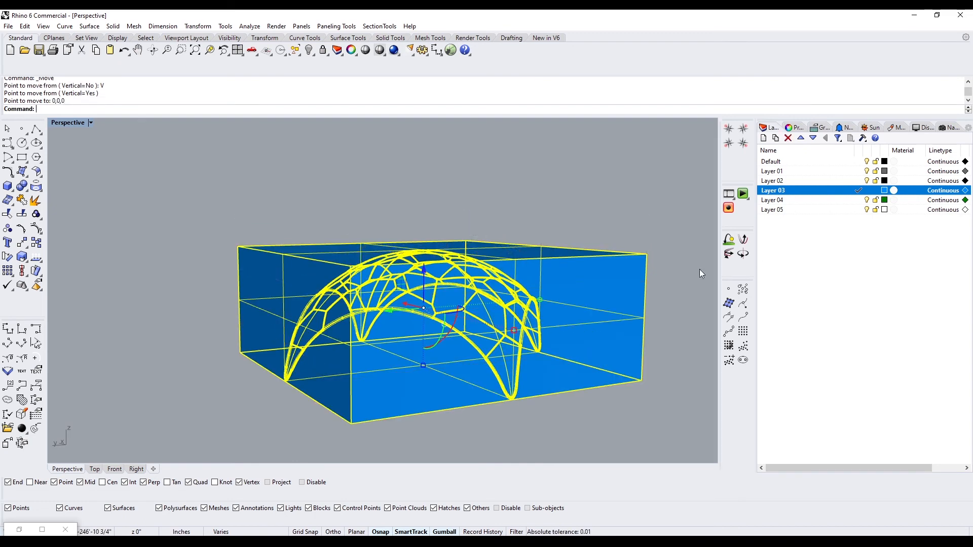
# Delete the bounding box around the dome and clear the selection
pyautogui.click(456, 296)
pyautogui.press('Delete')
pyautogui.hotkey('ctrl', 'a')
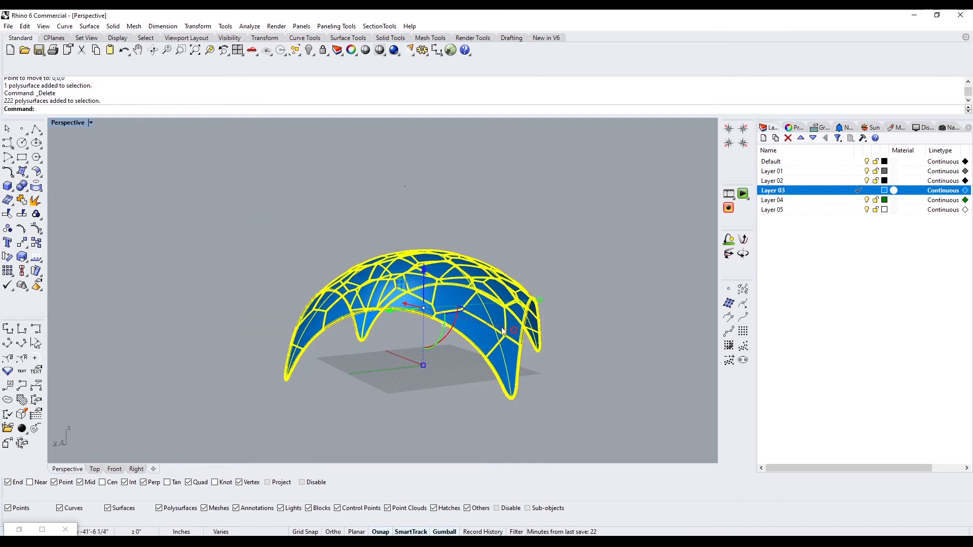
pyautogui.moveTo(446, 284); pyautogui.dragTo(503, 370, button='right')
pyautogui.click(610, 393)
# Zoom to the dome's extents and set the Perspective viewport to Rendered display
pyautogui.write('Z')
pyautogui.press('Return')
pyautogui.write('E')
pyautogui.press('Return')
pyautogui.moveTo(358, 376); pyautogui.dragTo(263, 298, button='right')
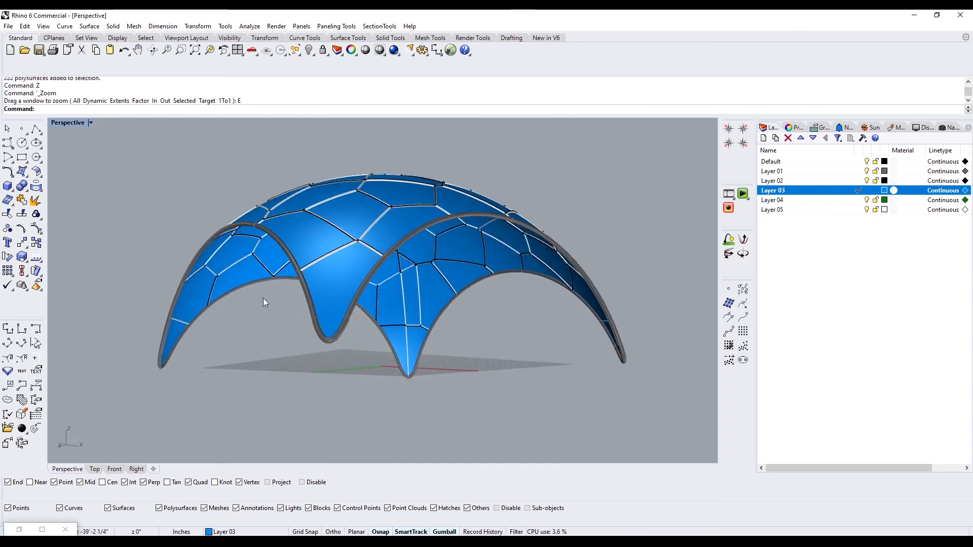
pyautogui.click(64, 124)
pyautogui.click(87, 168)
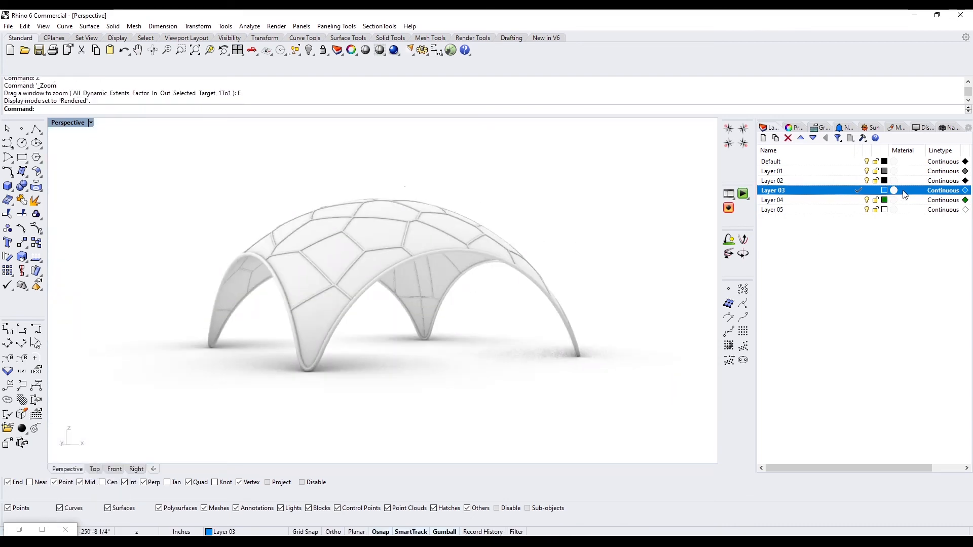
# Create a new Glass material for Layer 03 and leave its colour unchanged
pyautogui.click(904, 192)
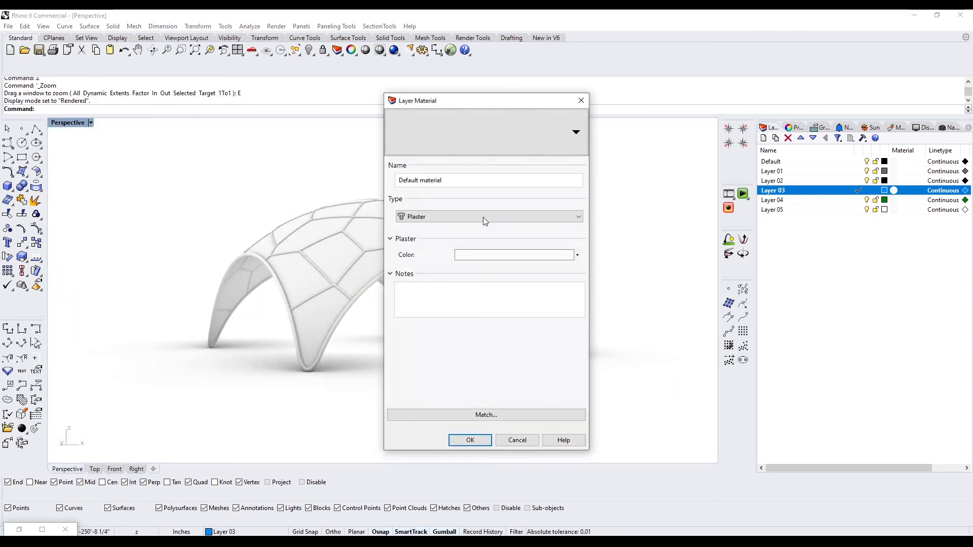
pyautogui.click(573, 133)
pyautogui.click(395, 166)
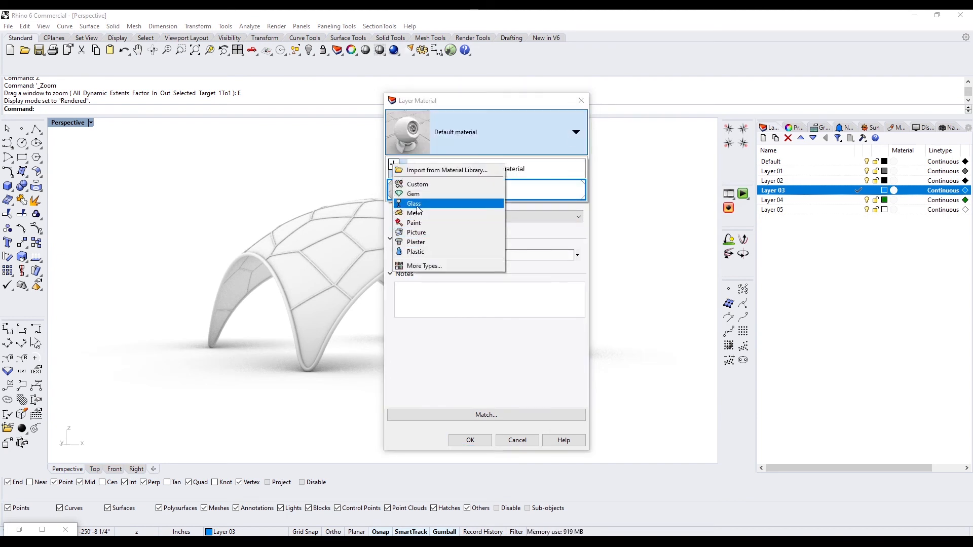
pyautogui.click(417, 204)
pyautogui.click(505, 255)
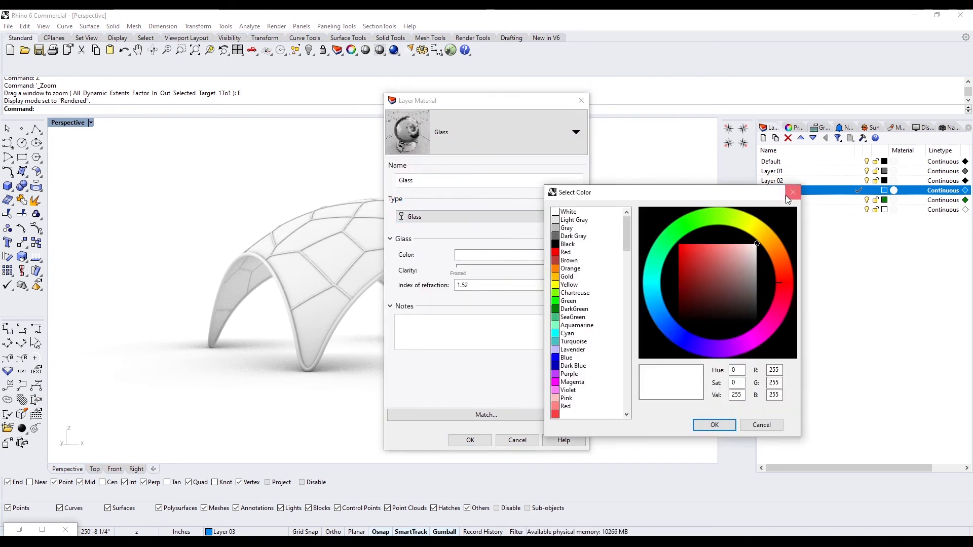
pyautogui.click(793, 192)
# Import Light Green Glass from the material library's Glass folder and assign it to Layer 03
pyautogui.click(576, 132)
pyautogui.click(401, 167)
pyautogui.click(426, 169)
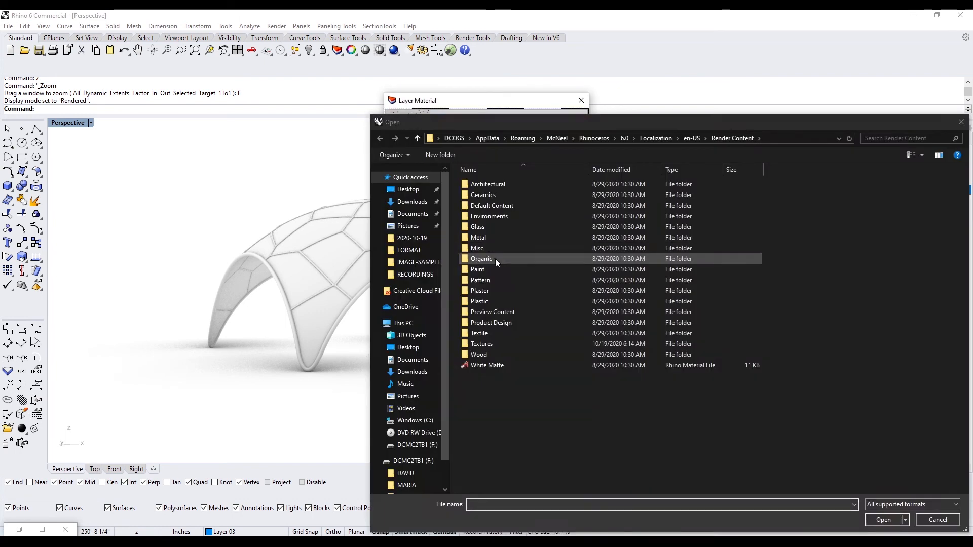
pyautogui.doubleClick(478, 226)
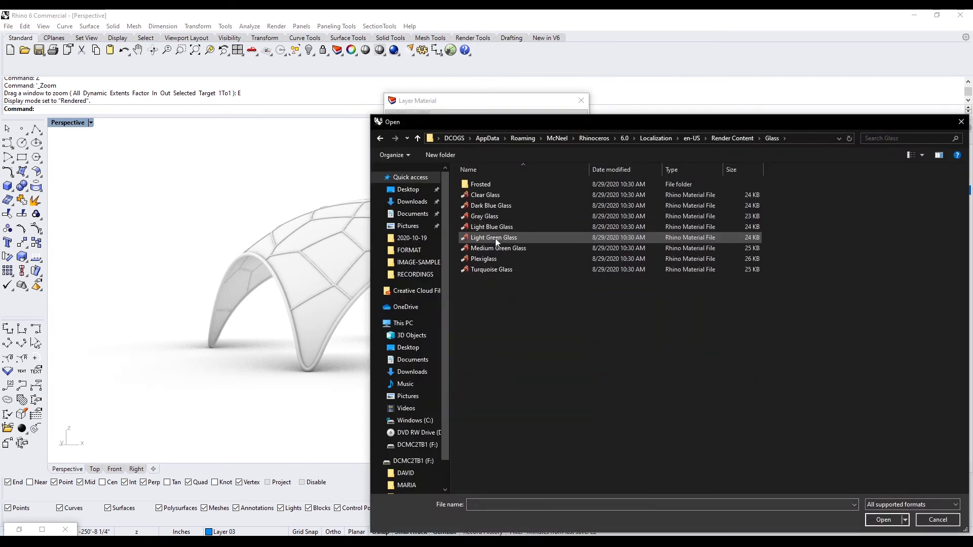
pyautogui.doubleClick(495, 238)
pyautogui.click(470, 441)
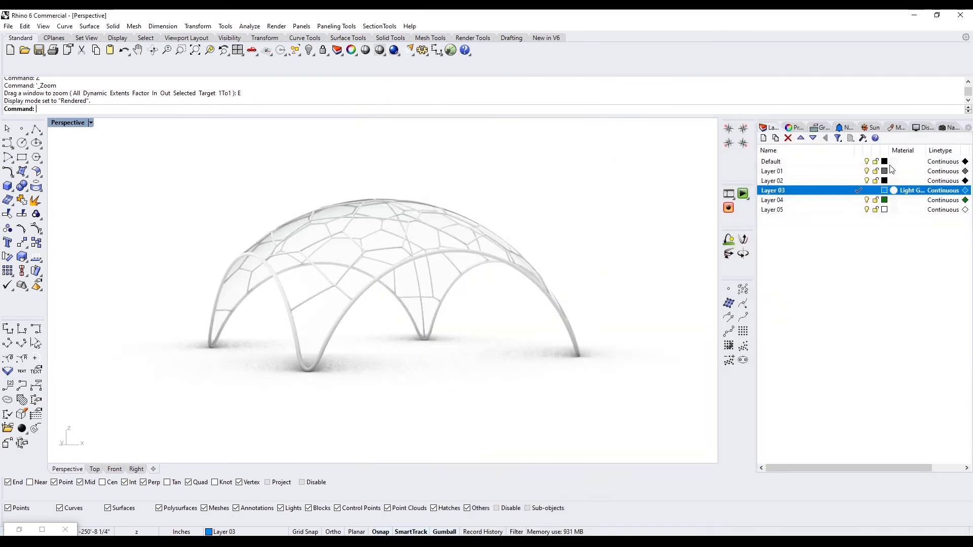
# Assign a new Metal material to Layer 01 with the Stainless steel colour preset
pyautogui.click(899, 172)
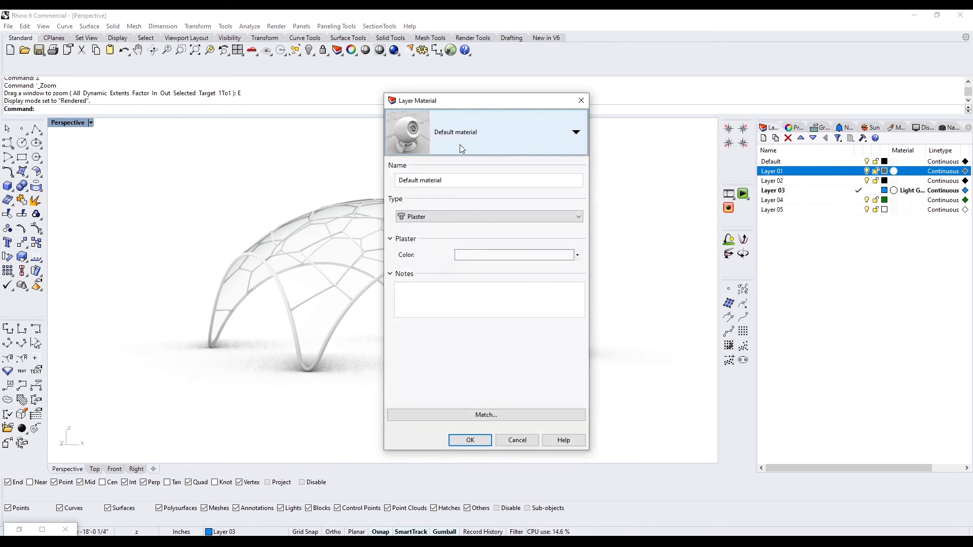
pyautogui.click(462, 141)
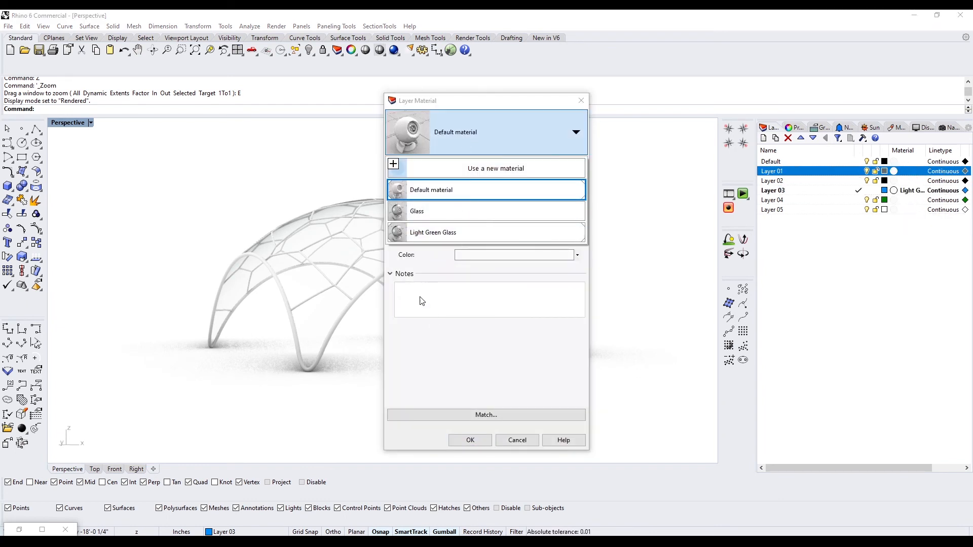
pyautogui.click(430, 189)
pyautogui.click(449, 217)
pyautogui.click(418, 255)
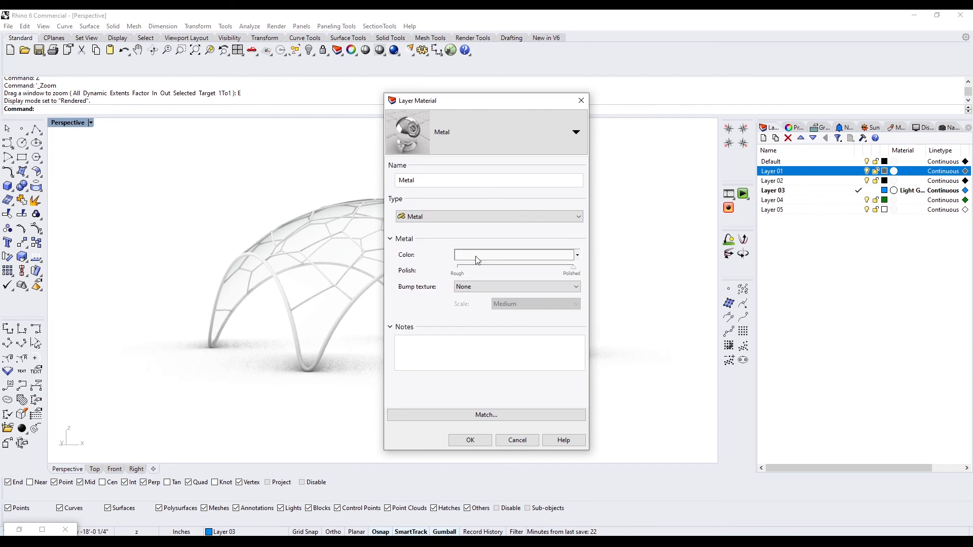
pyautogui.click(464, 255)
pyautogui.click(572, 302)
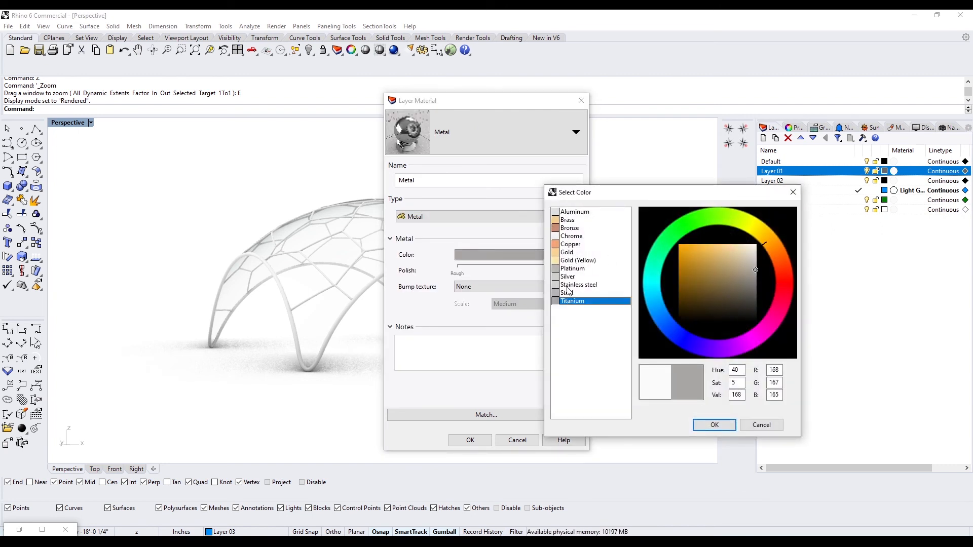
pyautogui.click(568, 293)
pyautogui.click(588, 285)
pyautogui.click(714, 424)
pyautogui.click(470, 440)
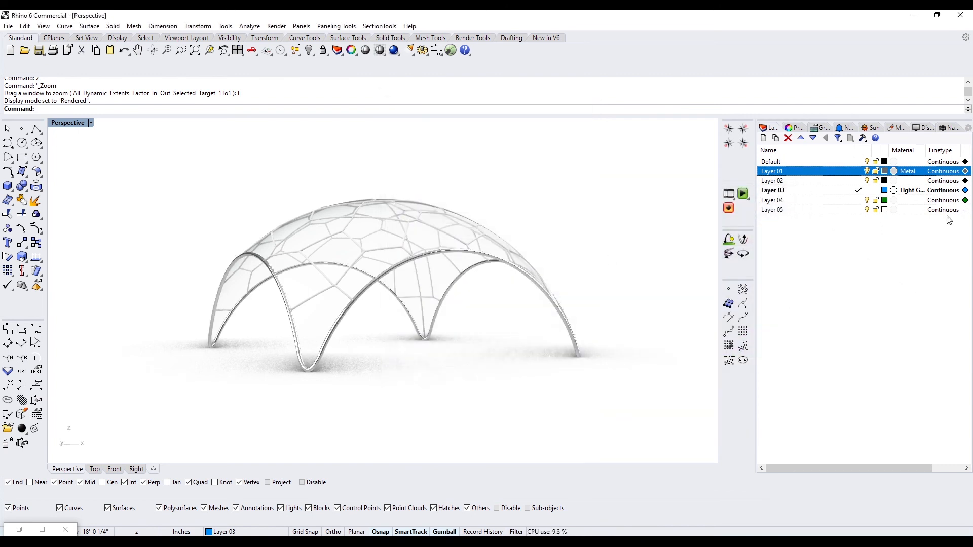
# Assign a new Metal material in the Gold colour preset to Layer 02 and check Layer 03's glass settings
pyautogui.click(900, 182)
pyautogui.click(436, 217)
pyautogui.click(490, 255)
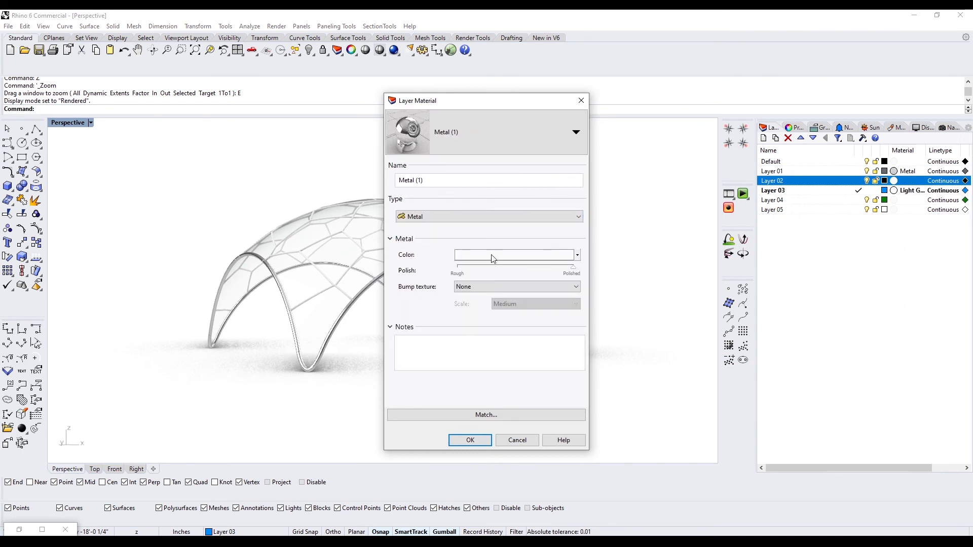
pyautogui.click(491, 256)
pyautogui.click(567, 253)
pyautogui.click(714, 425)
pyautogui.click(470, 440)
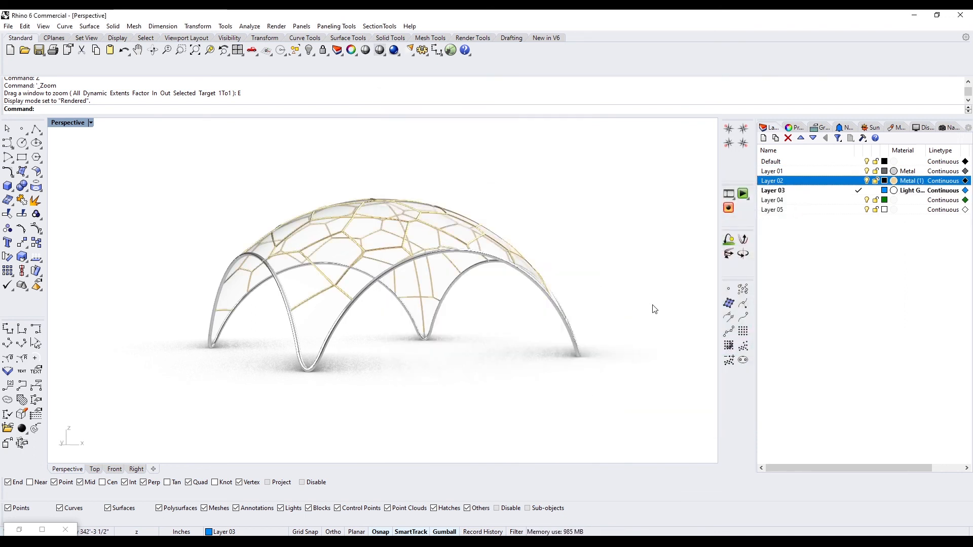
pyautogui.click(898, 191)
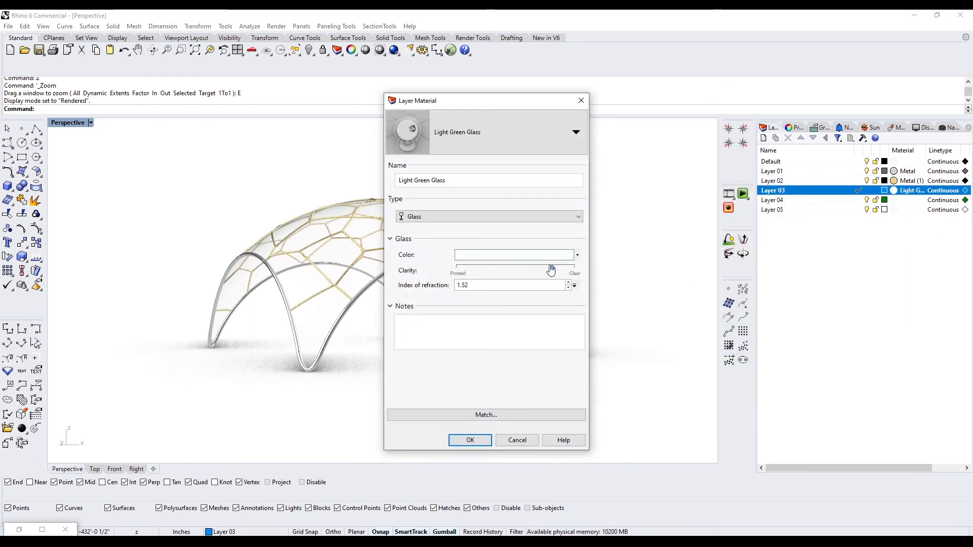
pyautogui.click(485, 440)
# Delete the stray straight pipe segments along the seam that rises from the dome's front foot
pyautogui.moveTo(555, 280); pyautogui.dragTo(369, 426, button='right')
pyautogui.click(376, 431)
pyautogui.press('Return')
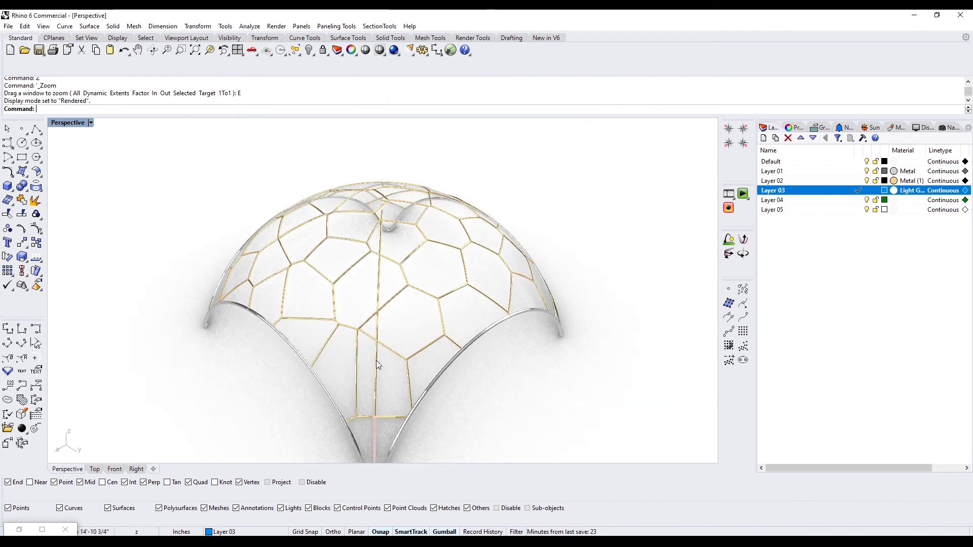
pyautogui.press('Delete')
pyautogui.click(381, 327)
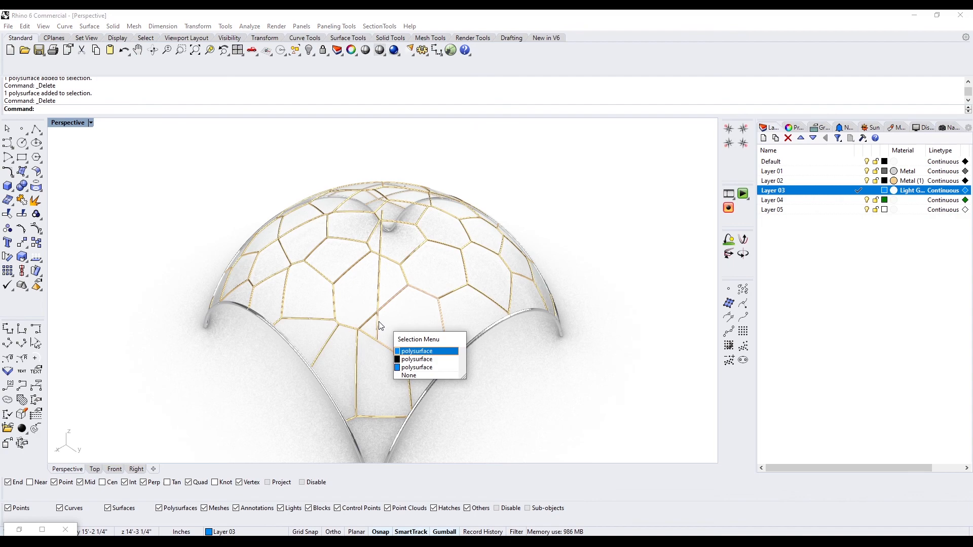
pyautogui.click(416, 359)
pyautogui.press('Delete')
# Set the Perspective viewport to Shaded and delete the remaining stray seam pipes near the dome's crown
pyautogui.click(90, 122)
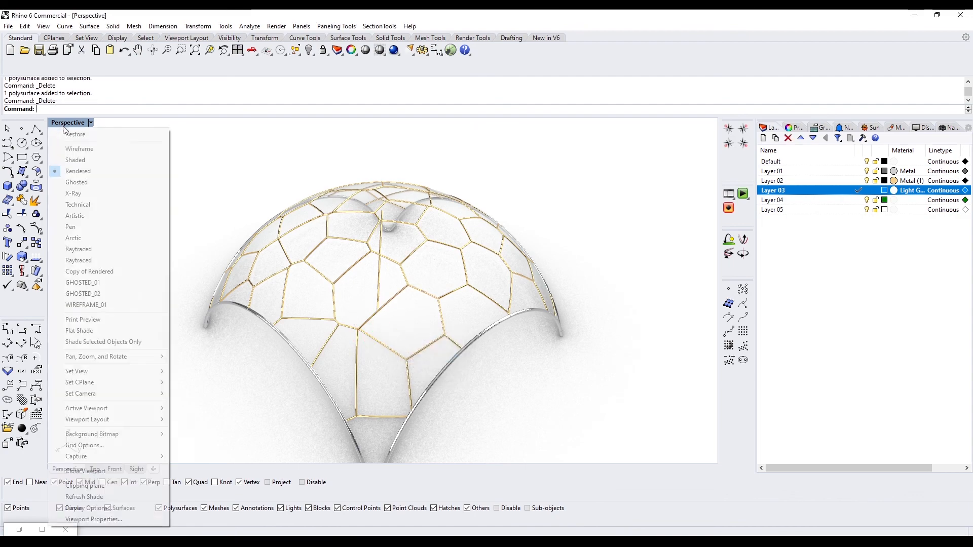
pyautogui.click(71, 158)
pyautogui.scroll(6, 381, 260)
pyautogui.click(382, 260)
pyautogui.press('Delete')
pyautogui.click(384, 181)
pyautogui.press('Delete')
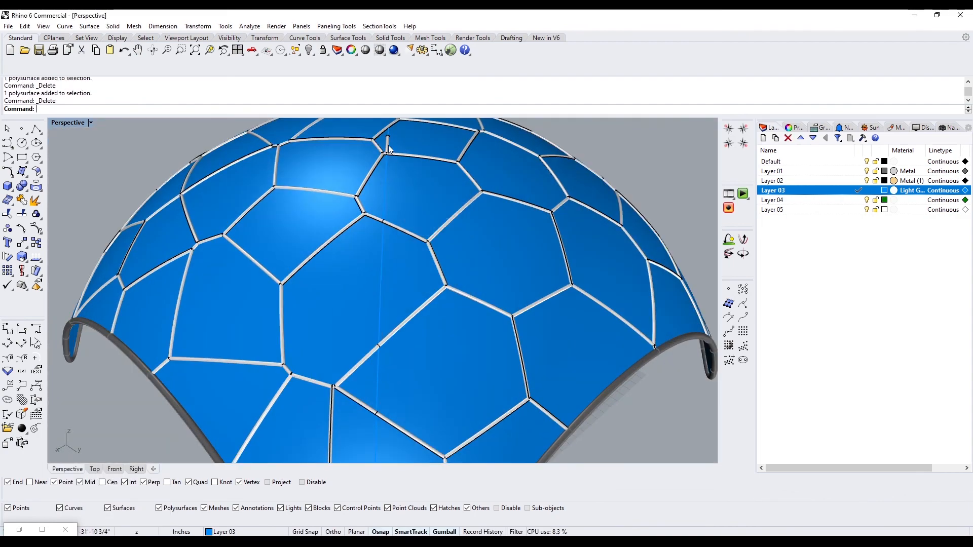
pyautogui.click(388, 145)
pyautogui.press('Delete')
# Return the Perspective viewport to Rendered display and view the whole dome from a low side angle
pyautogui.scroll(-6, 368, 329)
pyautogui.click(68, 124)
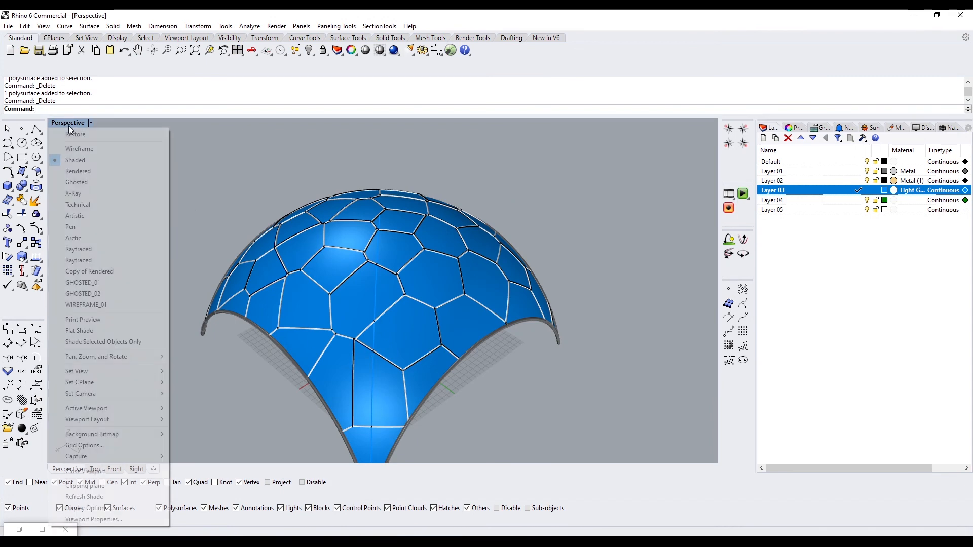
pyautogui.click(91, 173)
pyautogui.moveTo(326, 330); pyautogui.dragTo(586, 300, button='right')
# Preview the dome in Raytraced and Shaded display, and return the Perspective viewport to Rendered
pyautogui.click(63, 129)
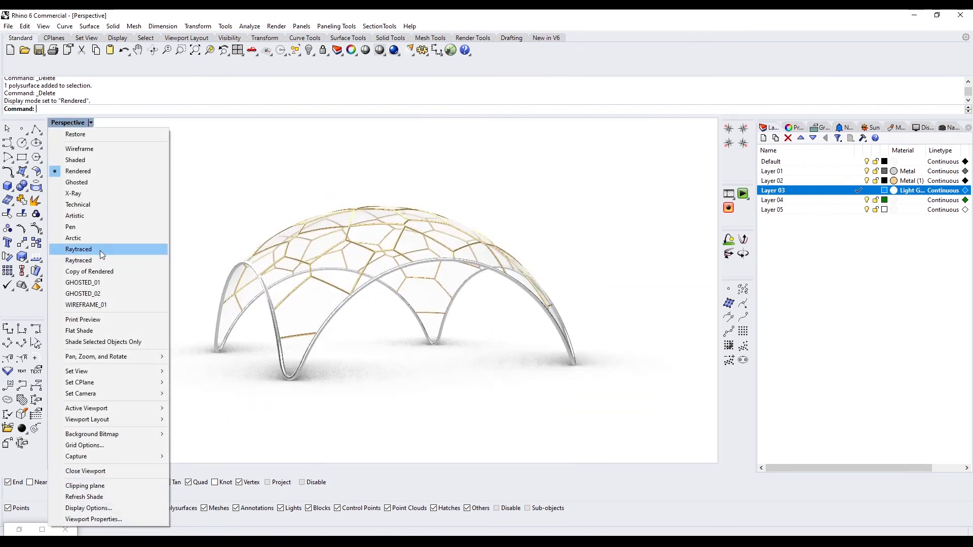
pyautogui.click(99, 250)
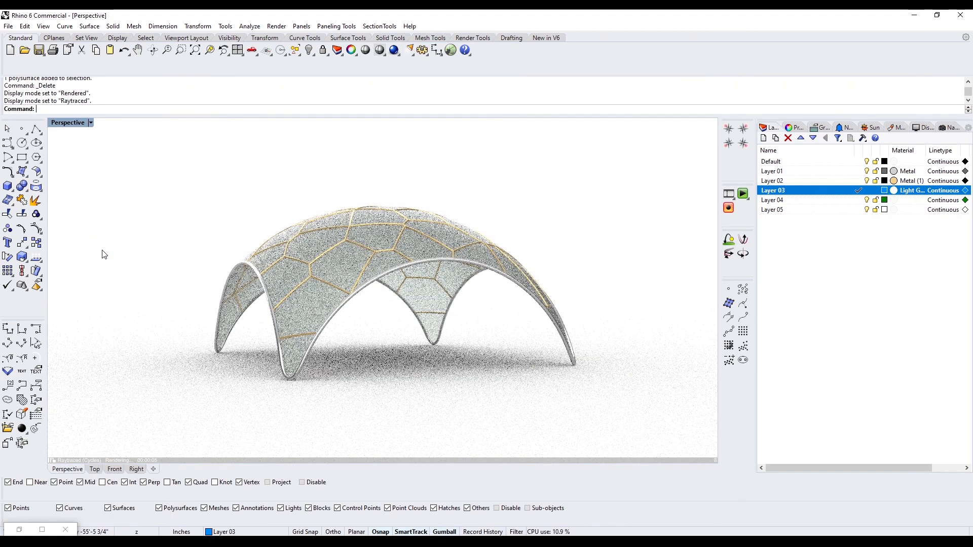
pyautogui.click(89, 122)
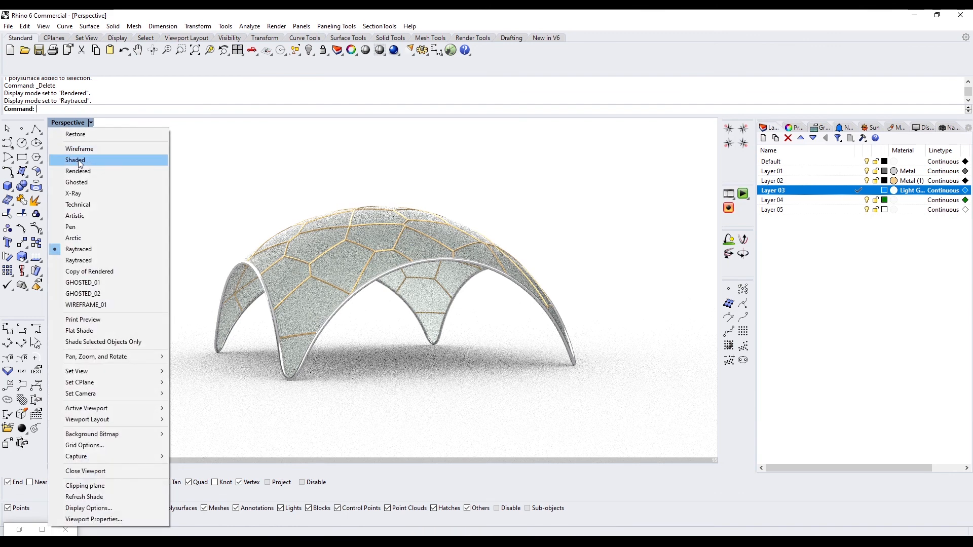
pyautogui.click(76, 160)
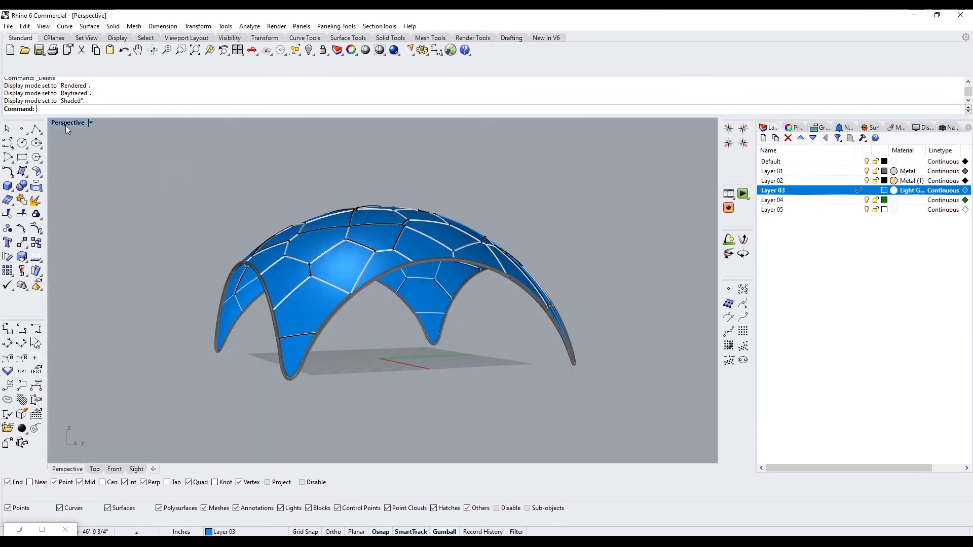
pyautogui.click(67, 123)
pyautogui.click(77, 171)
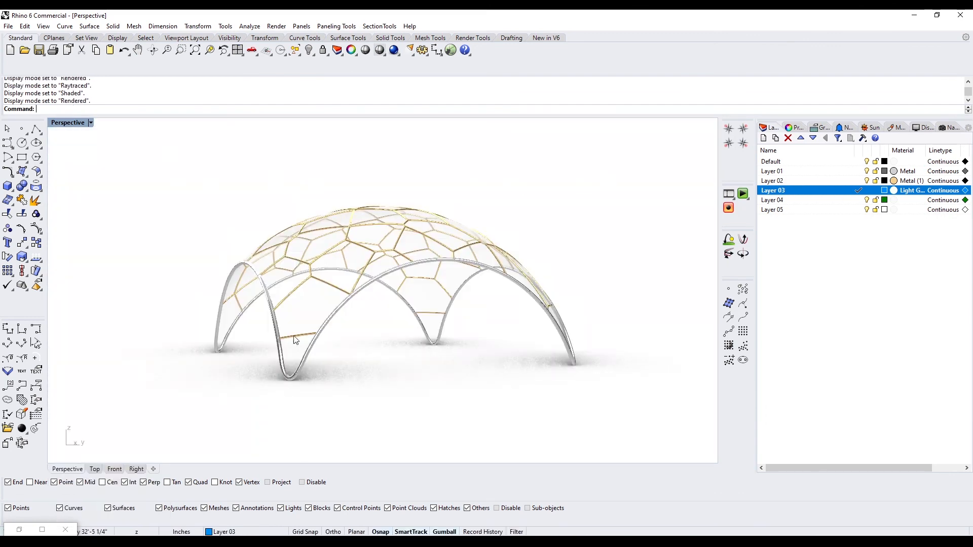
pyautogui.moveTo(397, 398); pyautogui.dragTo(343, 454, button='right')
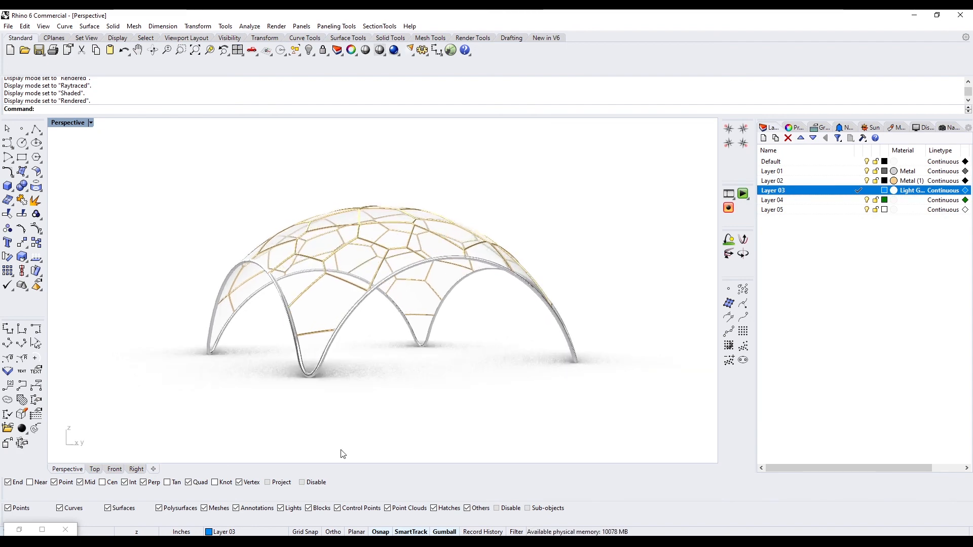